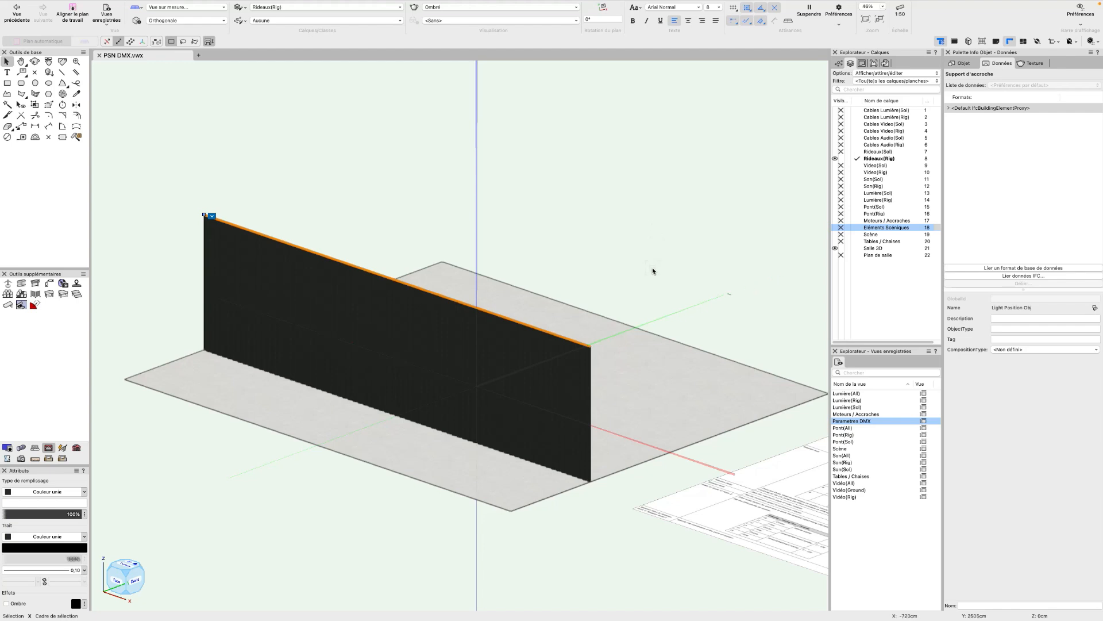
# Step: Examine the end of the black curtain's hanging position and display its object properties
pyautogui.scroll(-1, 653, 270)
pyautogui.moveTo(611, 263); pyautogui.dragTo(624, 269, button='middle')
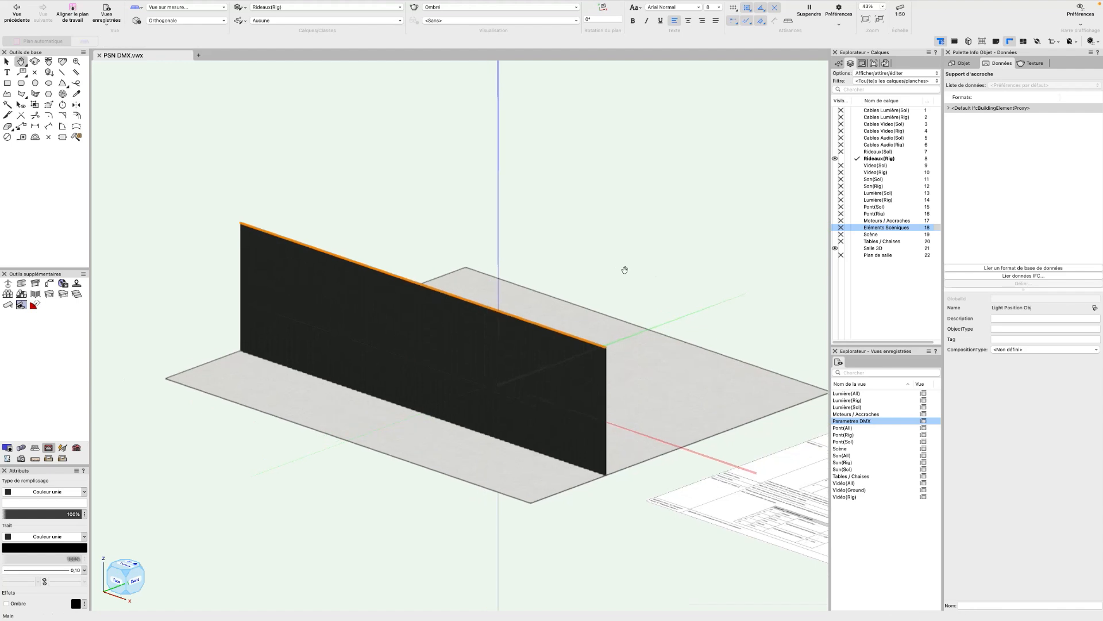
pyautogui.scroll(1, 625, 277)
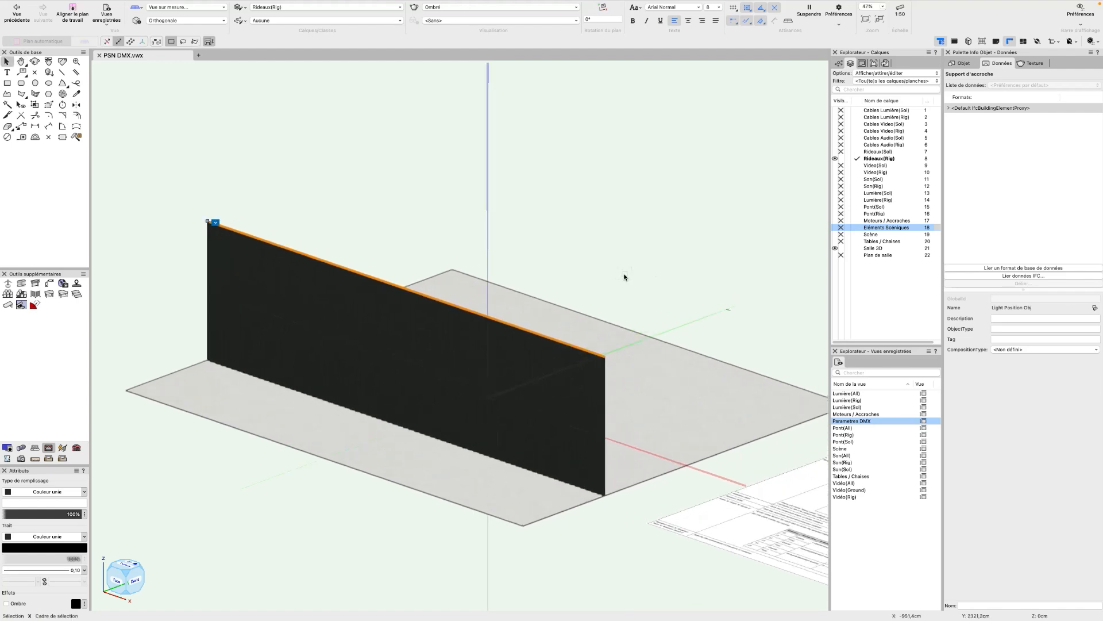
pyautogui.click(624, 277)
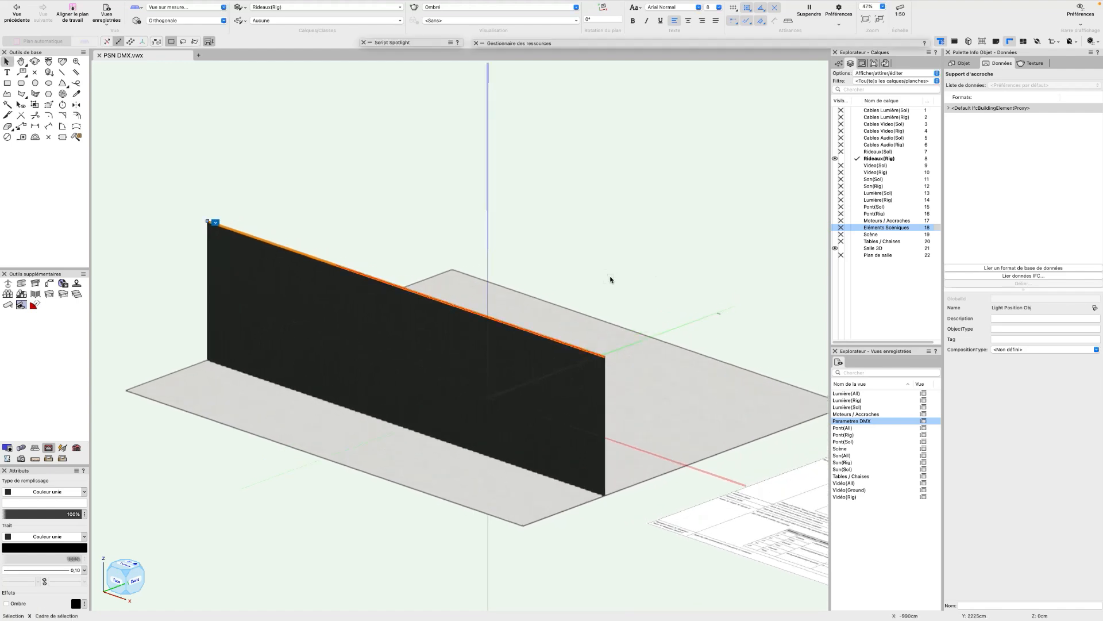
pyautogui.scroll(5, 603, 356)
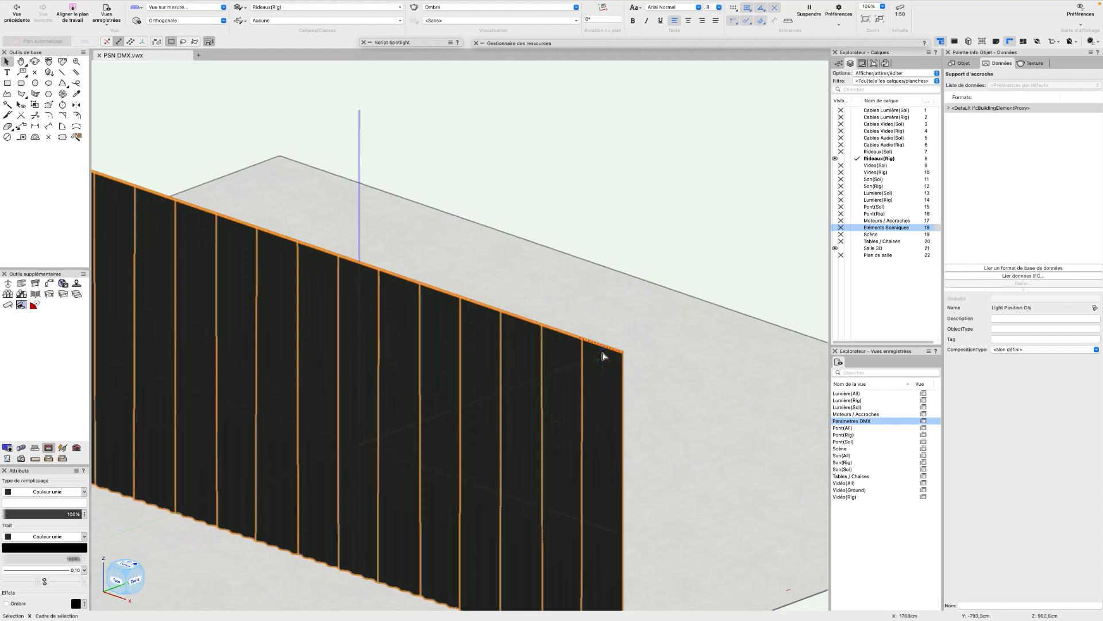
pyautogui.scroll(6, 603, 356)
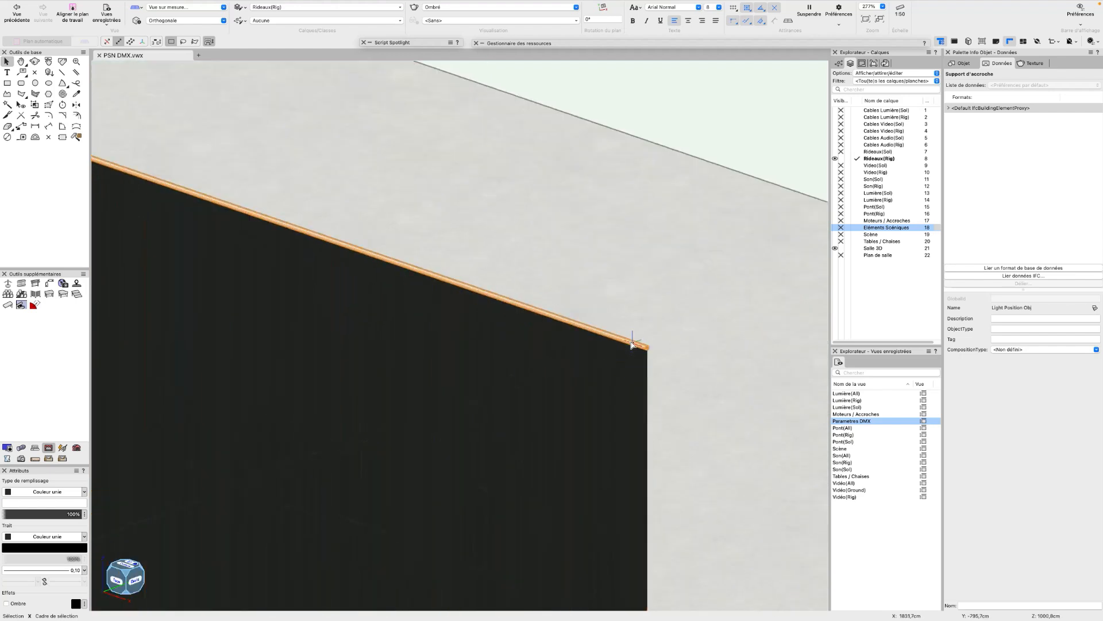
pyautogui.scroll(-2, 631, 343)
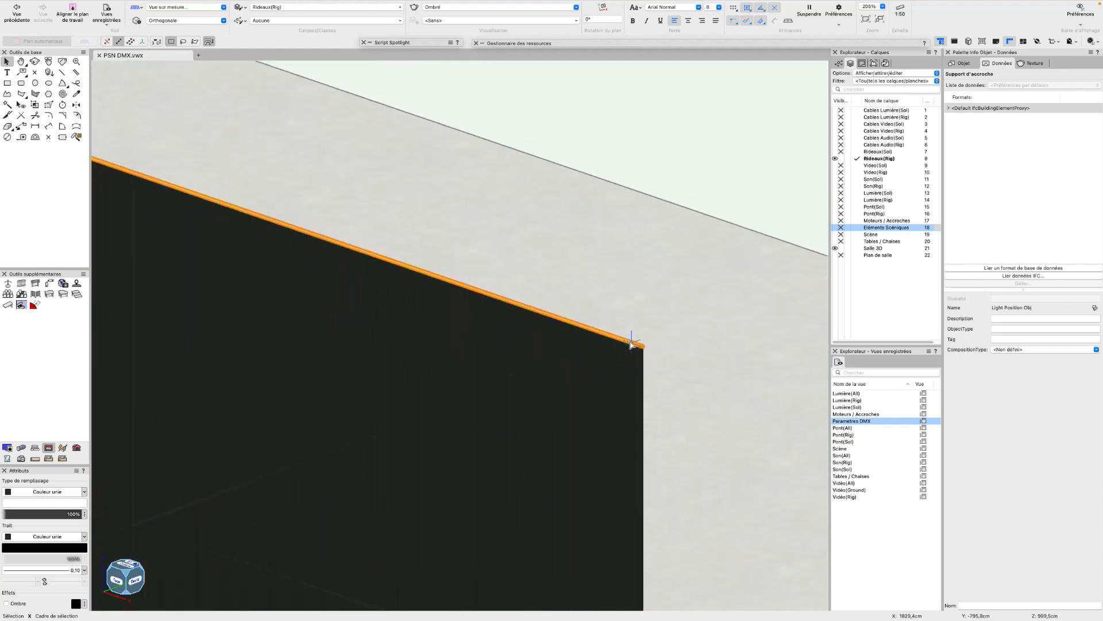
pyautogui.click(964, 63)
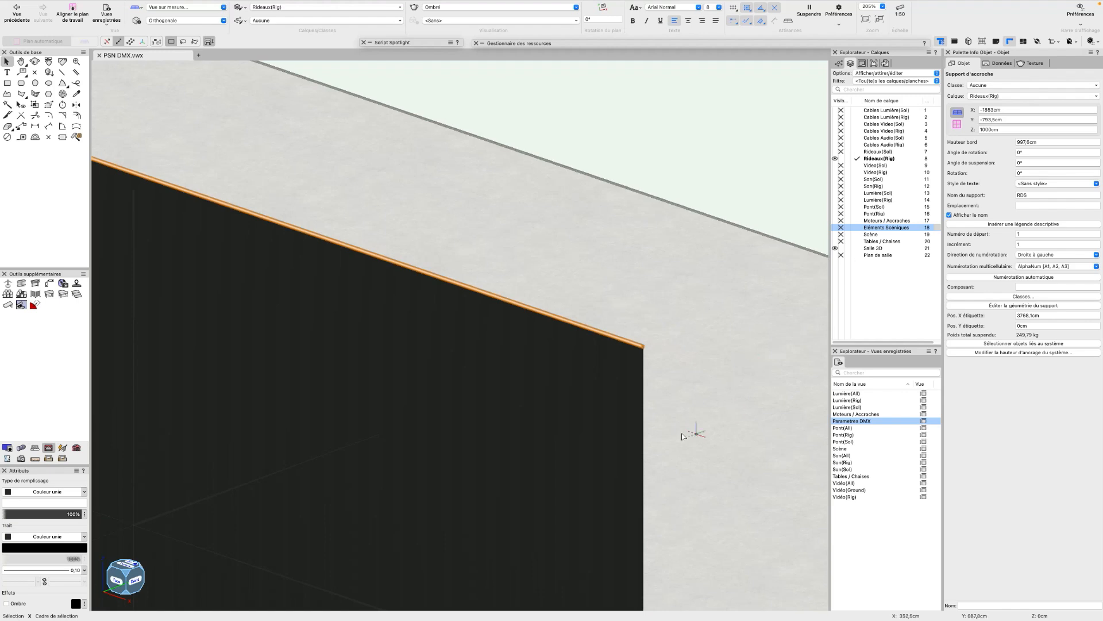
pyautogui.scroll(-8, 682, 424)
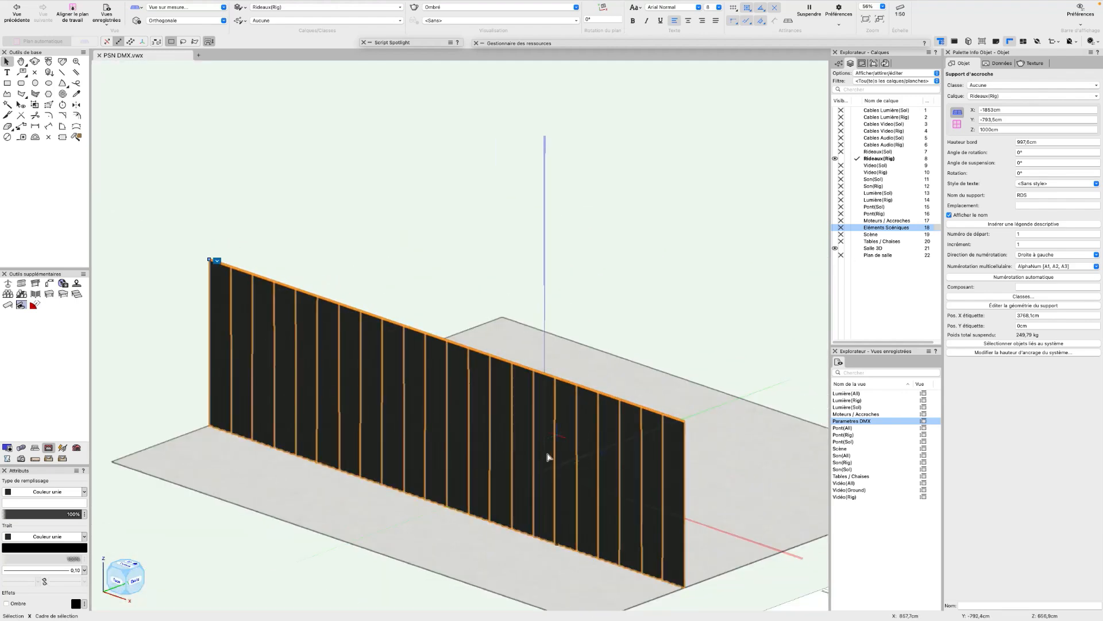
# Step: Deselect the hanging position and inspect the pipe end above the curtain up close
pyautogui.scroll(3, 678, 431)
pyautogui.moveTo(674, 396); pyautogui.dragTo(619, 325, button='middle')
pyautogui.scroll(3, 621, 324)
pyautogui.press('x')
pyautogui.click(637, 360)
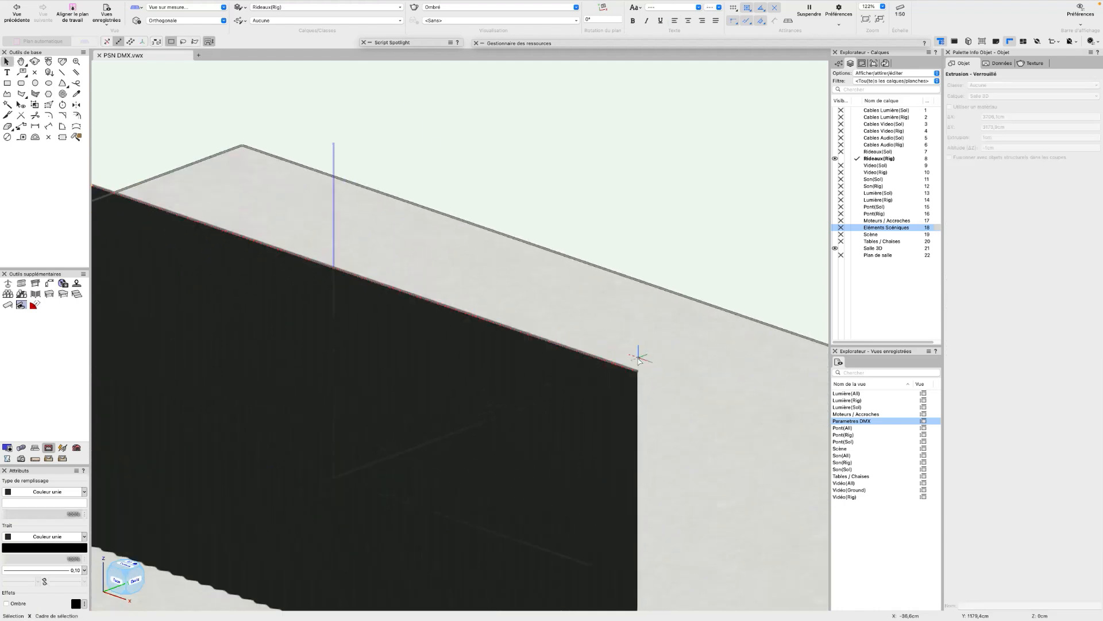
pyautogui.scroll(2, 652, 368)
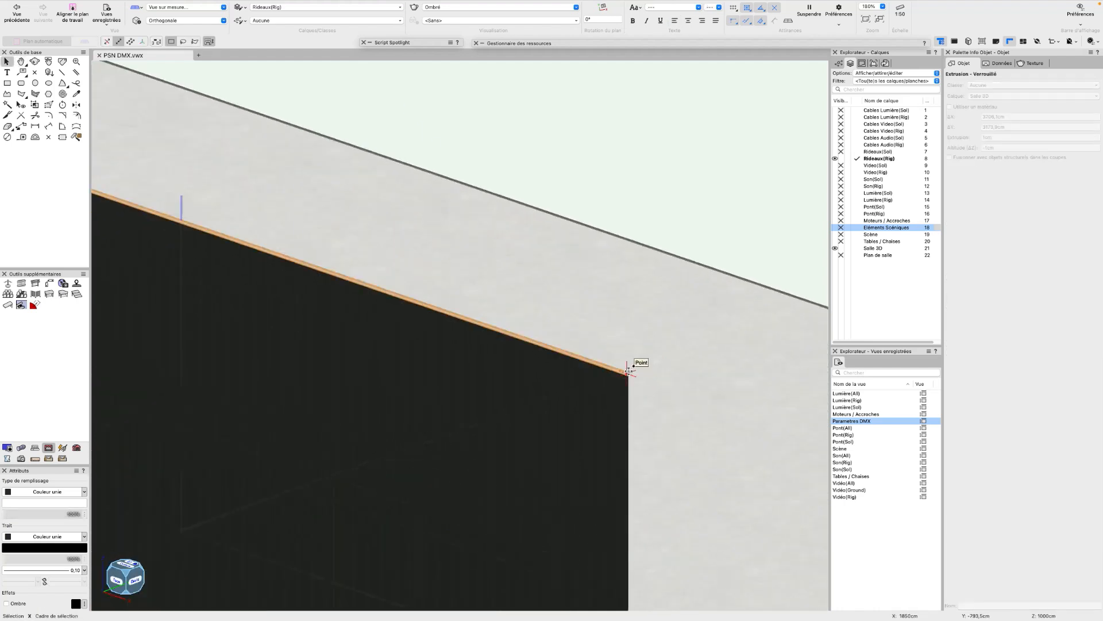
pyautogui.scroll(-4, 630, 371)
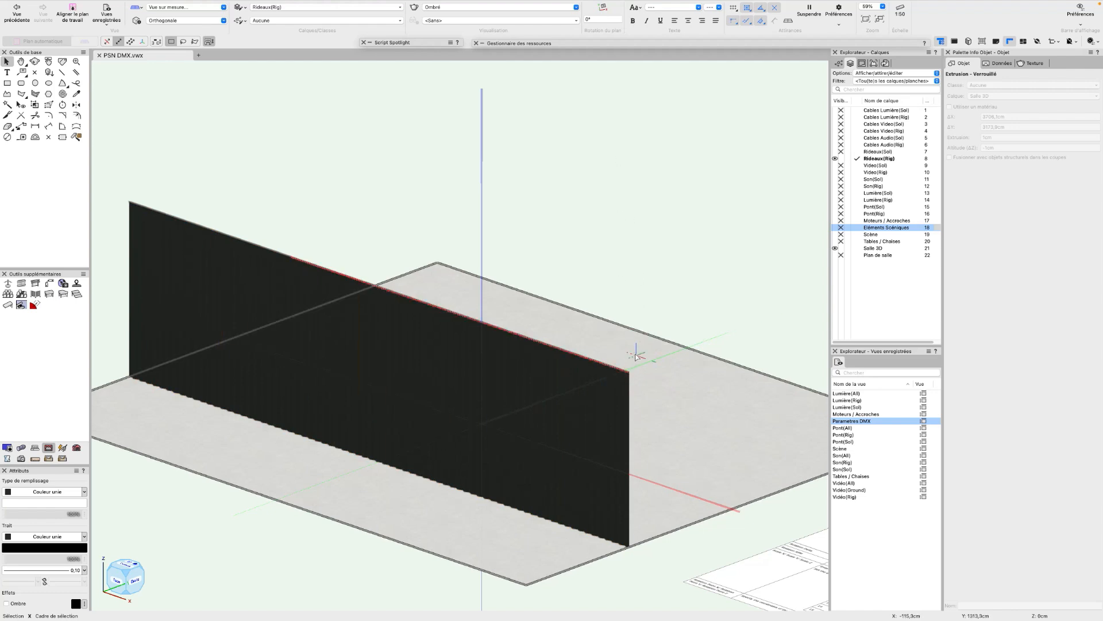
# Step: Attach the Xform_DMX record format from the Spotlight library records to the curtain's hanging position
pyautogui.scroll(8, 633, 369)
pyautogui.moveTo(630, 367); pyautogui.dragTo(679, 310, button='middle')
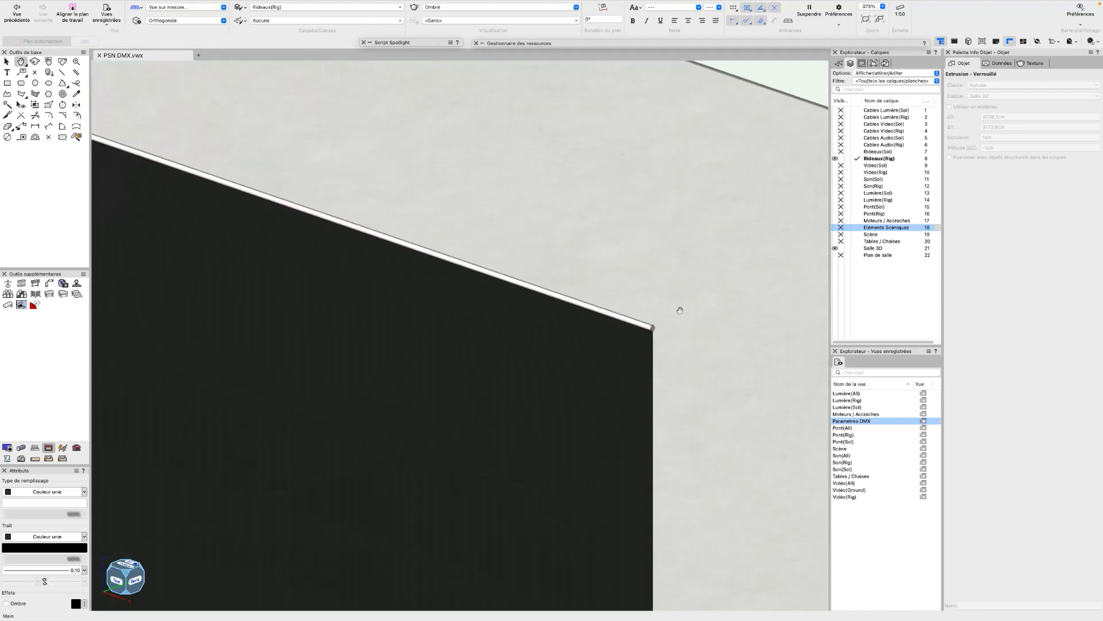
pyautogui.click(644, 326)
pyautogui.scroll(-4, 649, 329)
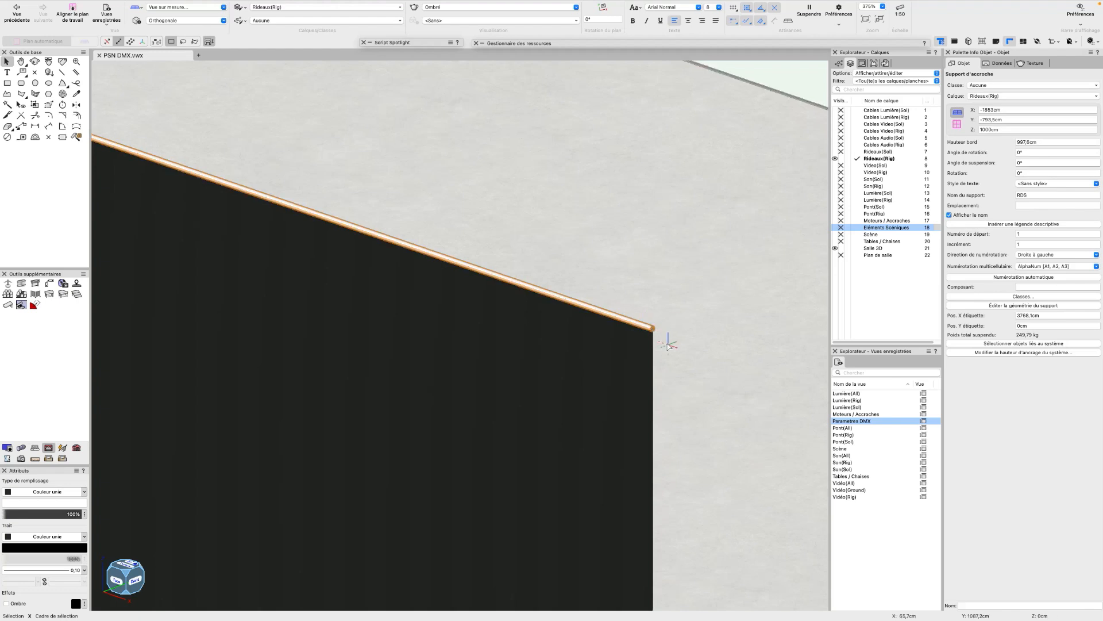
pyautogui.click(998, 65)
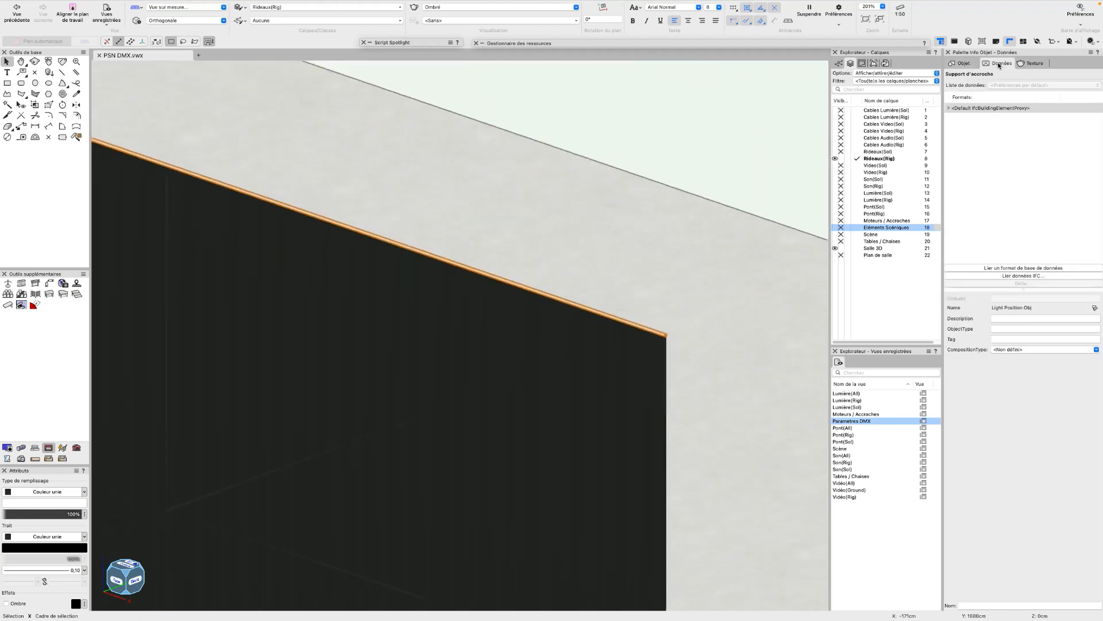
pyautogui.click(1016, 268)
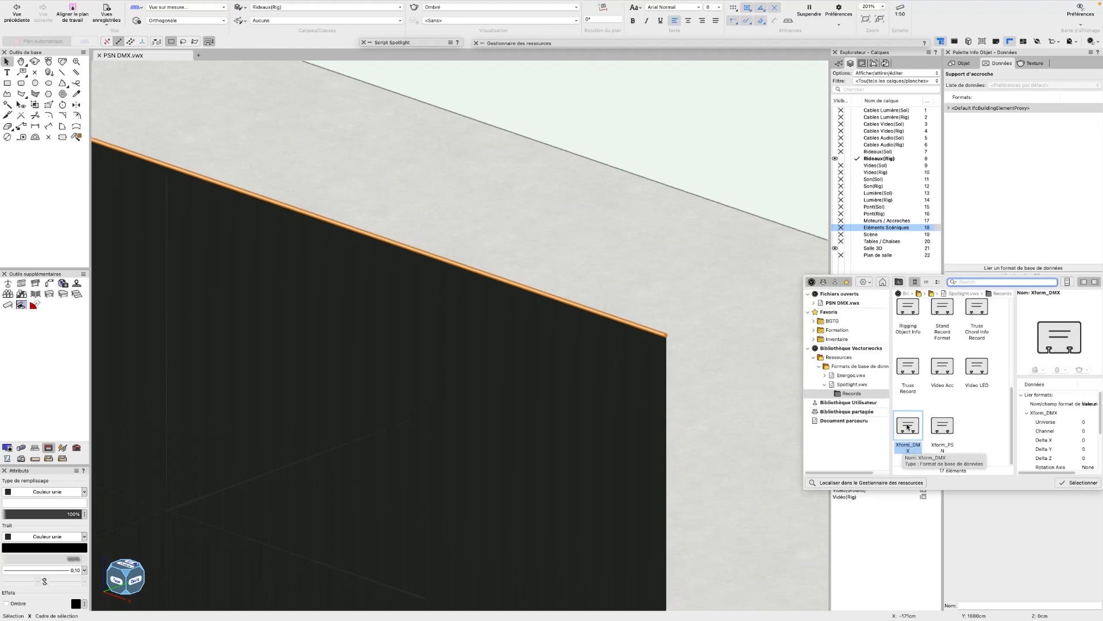
pyautogui.click(946, 449)
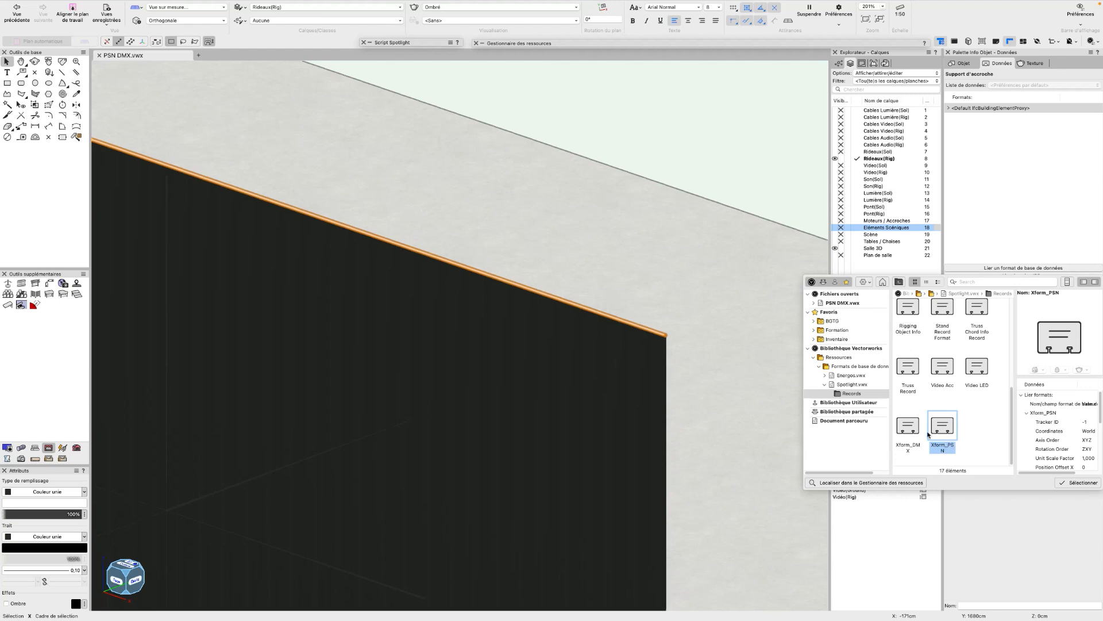
pyautogui.click(909, 433)
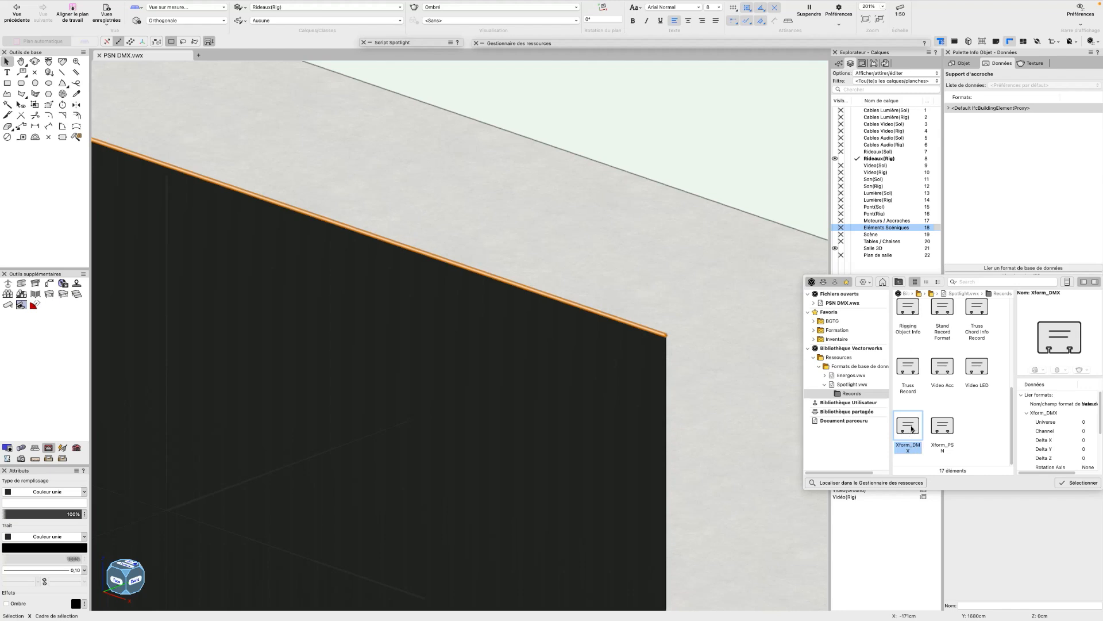
pyautogui.doubleClick(912, 428)
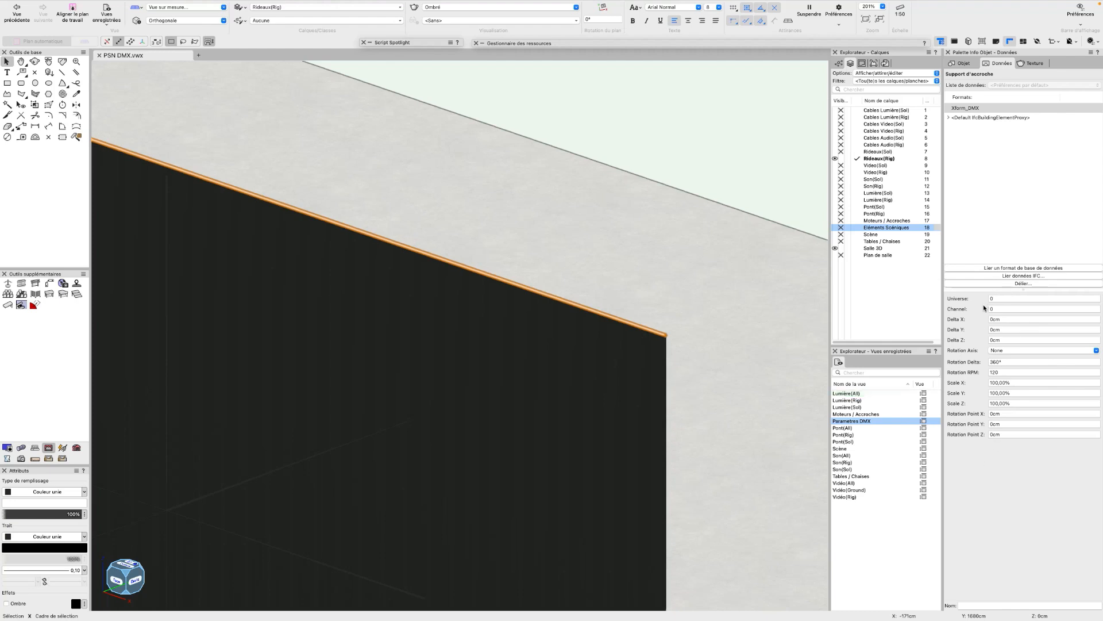
# Step: Clear the selection, switch to the 2D plan view and examine the DMX channel table beside the room
pyautogui.scroll(-5, 712, 338)
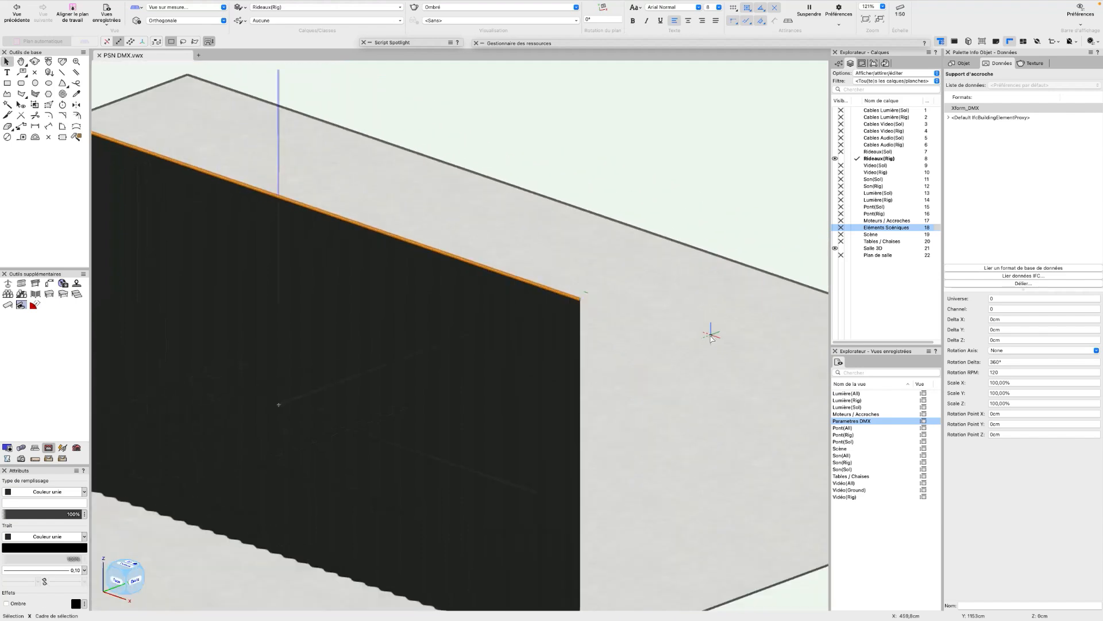
pyautogui.scroll(2, 711, 406)
pyautogui.click(743, 255)
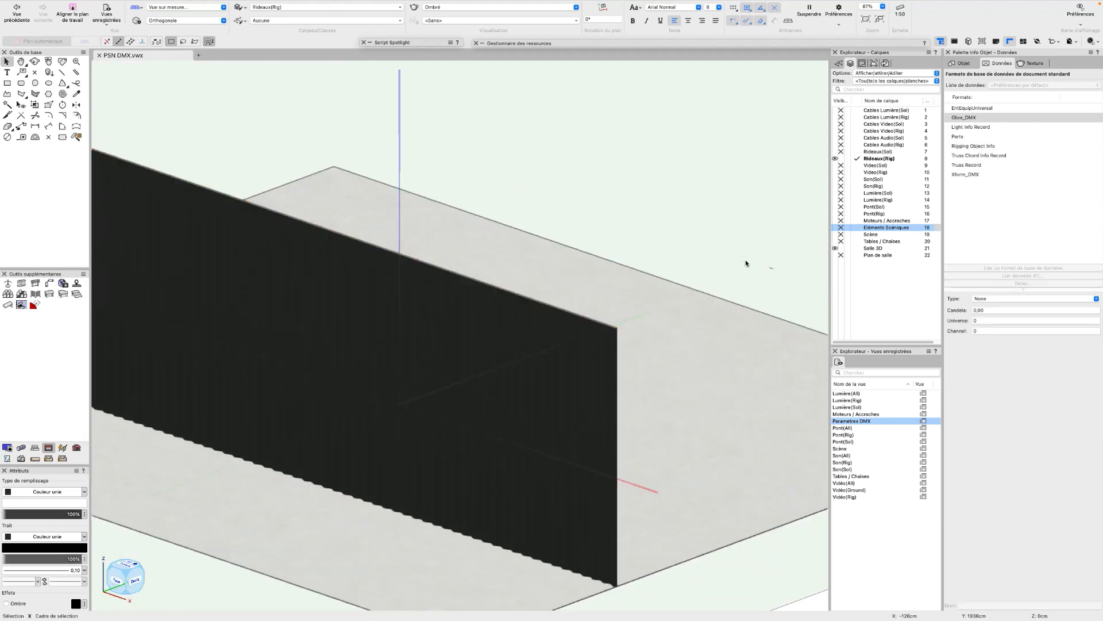
pyautogui.press('0')
pyautogui.scroll(-8, 713, 343)
pyautogui.moveTo(714, 352); pyautogui.dragTo(420, 326, button='middle')
pyautogui.scroll(6, 577, 303)
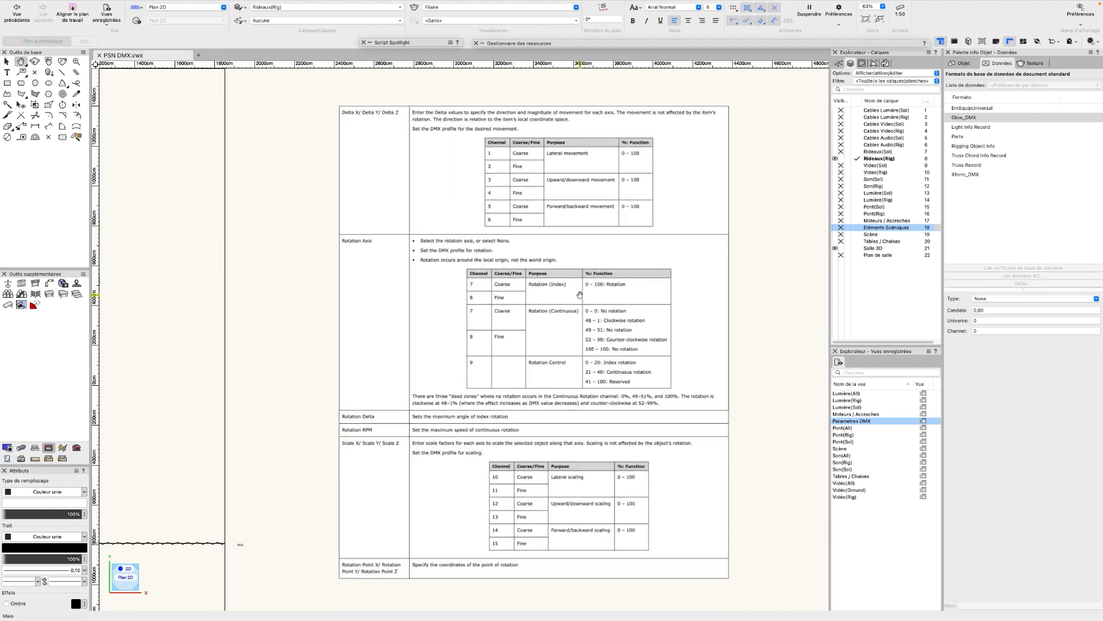
pyautogui.click(313, 106)
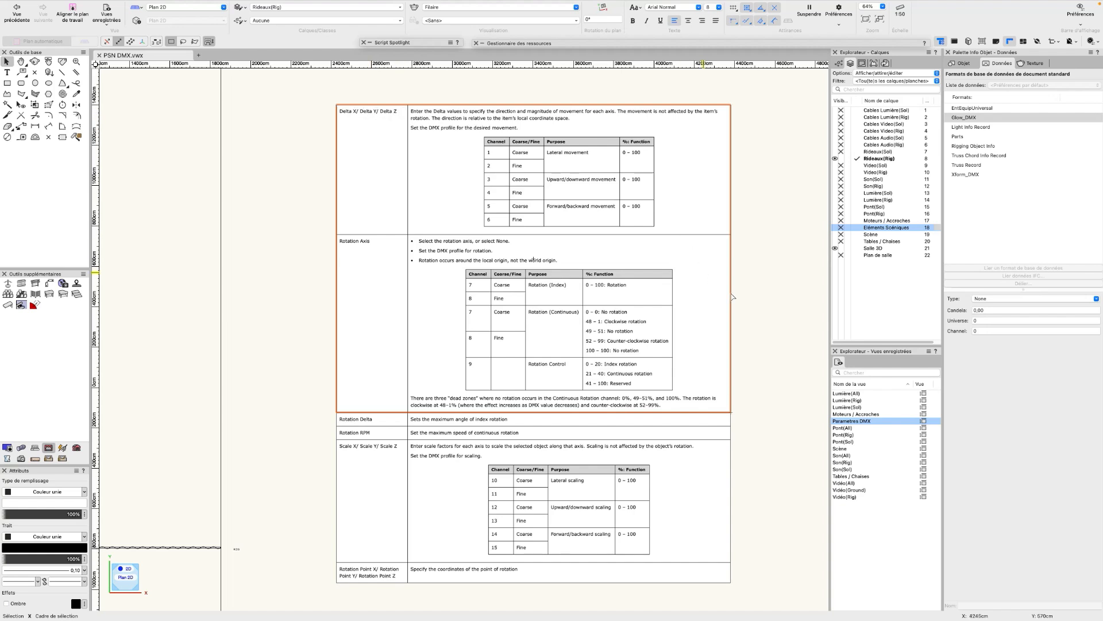
pyautogui.scroll(-2, 741, 267)
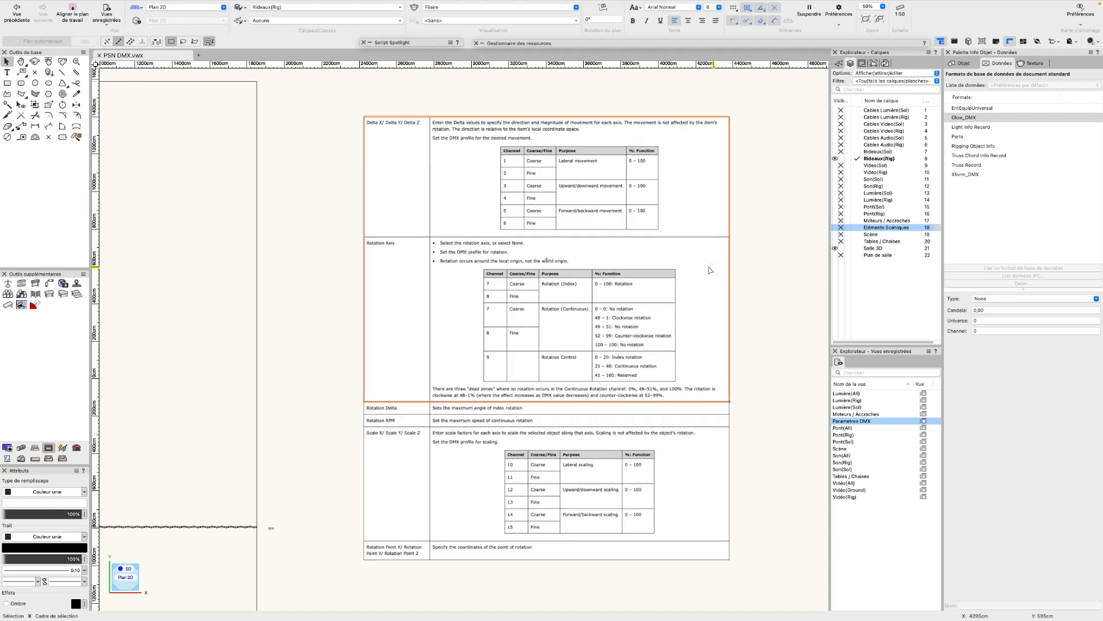
pyautogui.moveTo(574, 264)
pyautogui.mouseDown(button='middle')
pyautogui.moveTo(584, 250)
pyautogui.moveTo(569, 256)
pyautogui.mouseUp(button='middle')
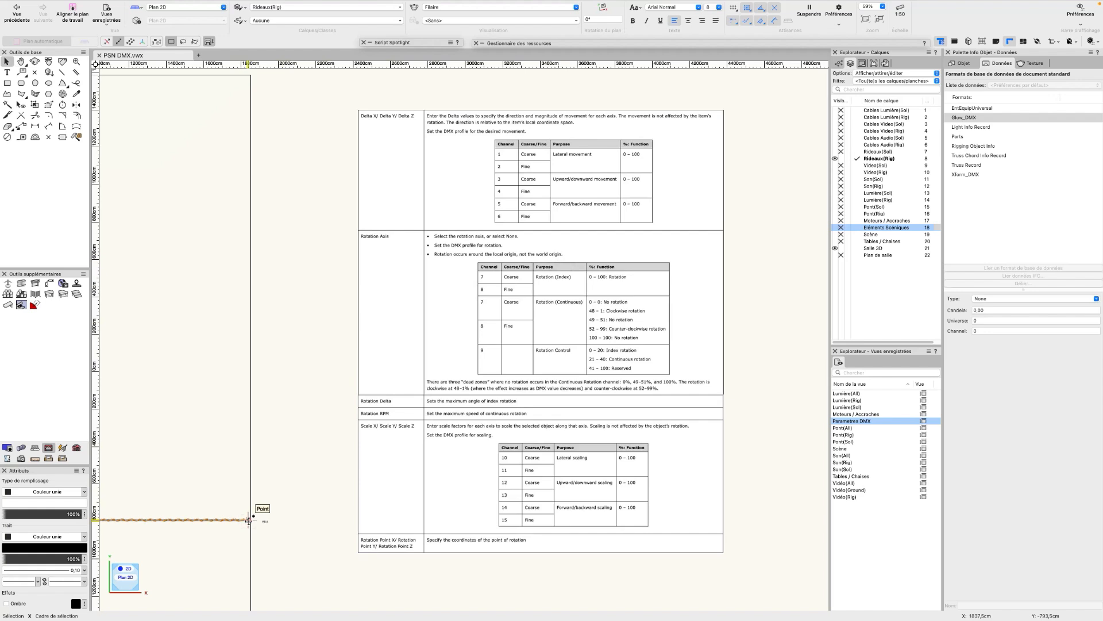
# Step: Select the curtain's hanging position in the plan and bring the DMX channel table back into view
pyautogui.scroll(5, 248, 520)
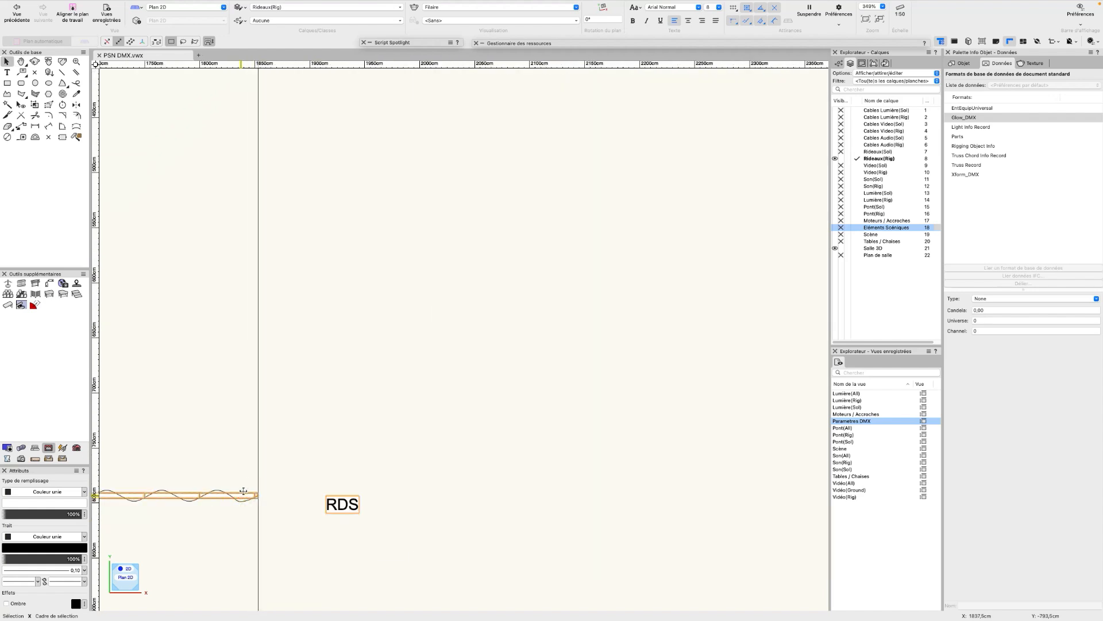
pyautogui.click(243, 491)
pyautogui.scroll(-4, 401, 386)
pyautogui.scroll(-4, 534, 315)
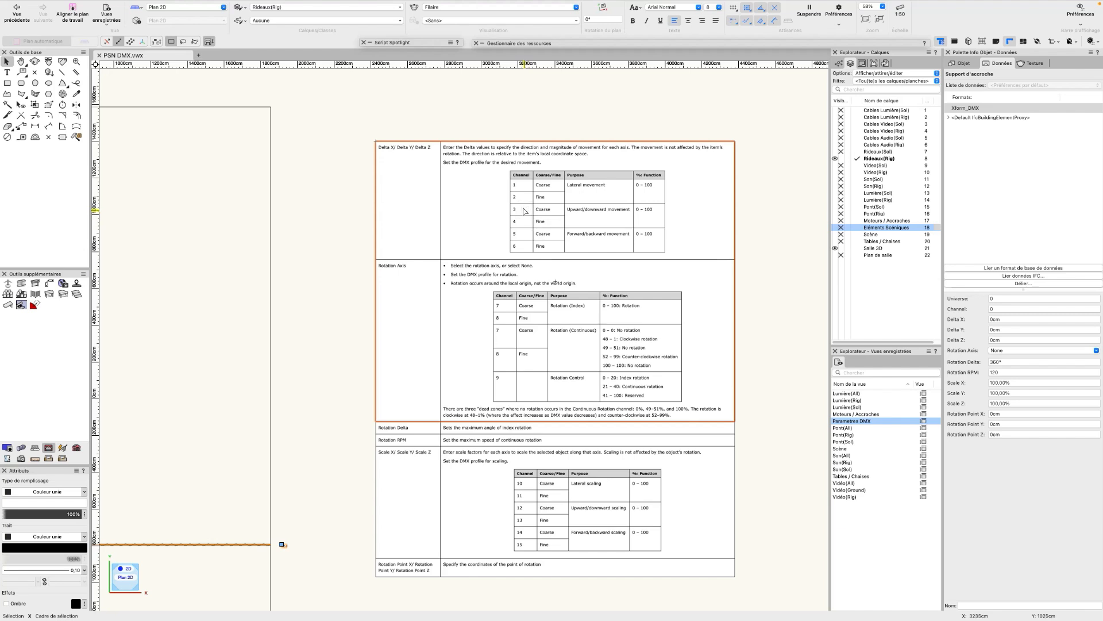
# Step: Examine the Delta X/Y/Z movement channels and Rotation Axis channels in the DMX table
pyautogui.scroll(1, 574, 214)
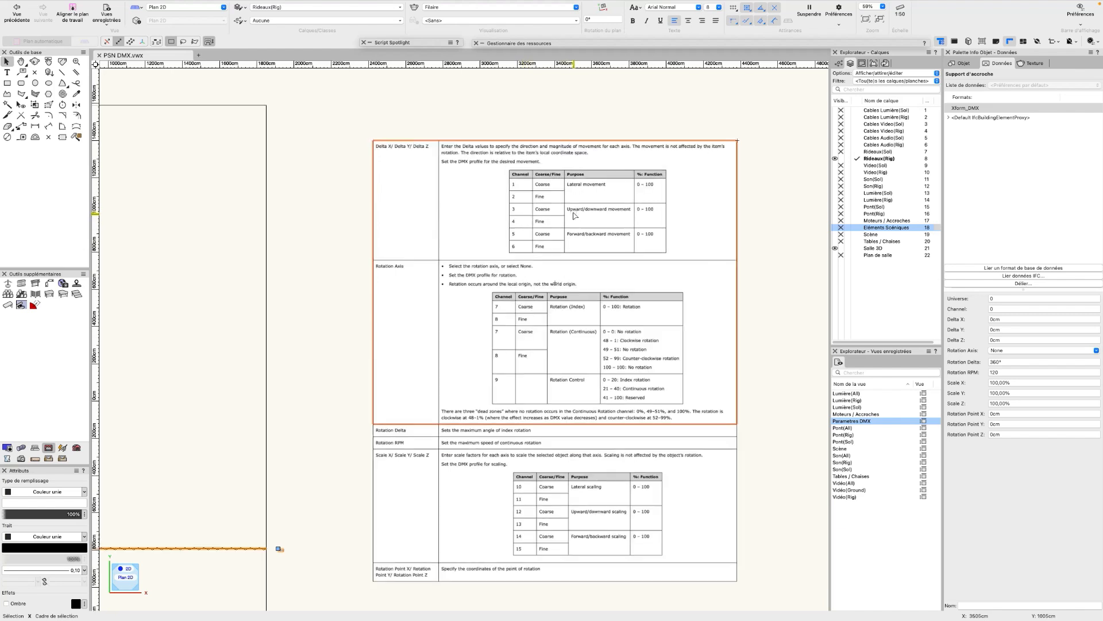
pyautogui.scroll(1, 574, 214)
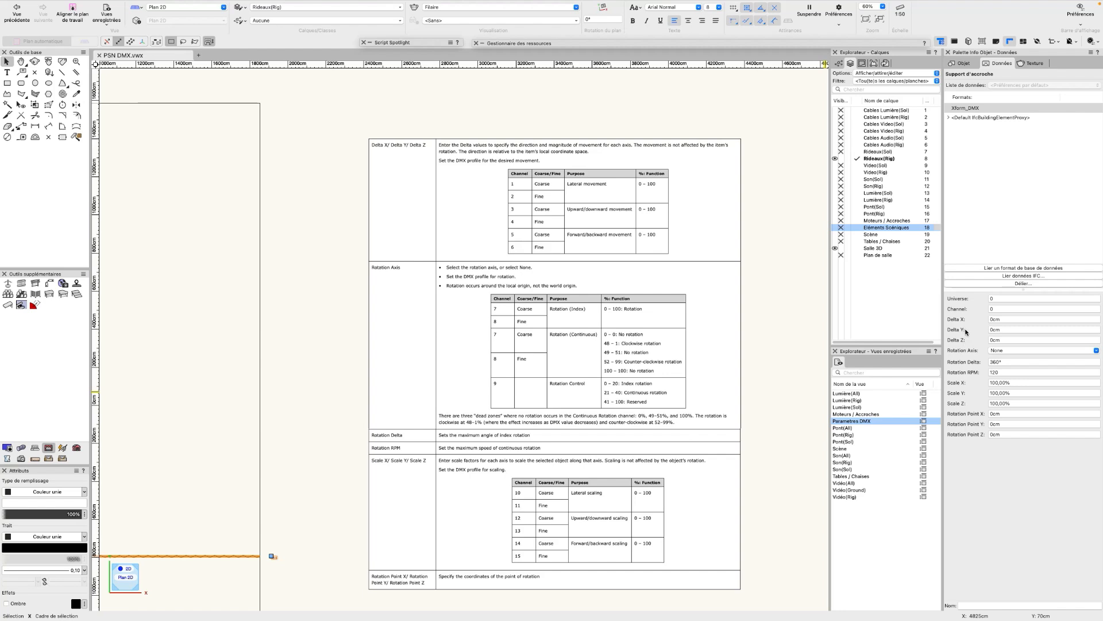
pyautogui.scroll(-1, 343, 310)
pyautogui.moveTo(339, 379); pyautogui.dragTo(399, 294)
pyautogui.press('x')
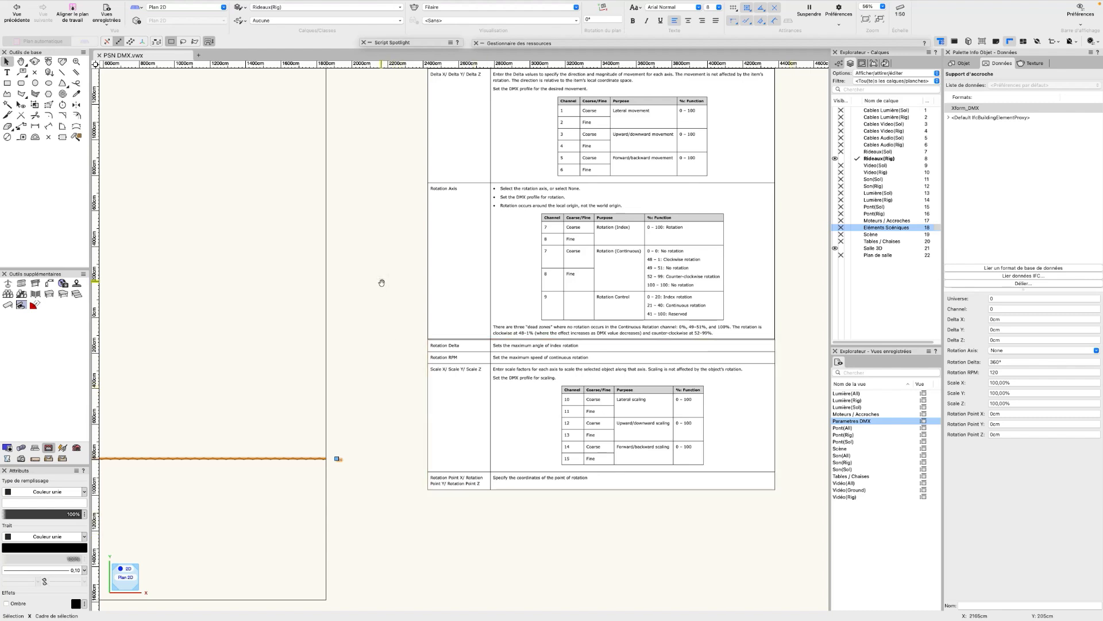
pyautogui.moveTo(382, 283); pyautogui.dragTo(391, 320, button='middle')
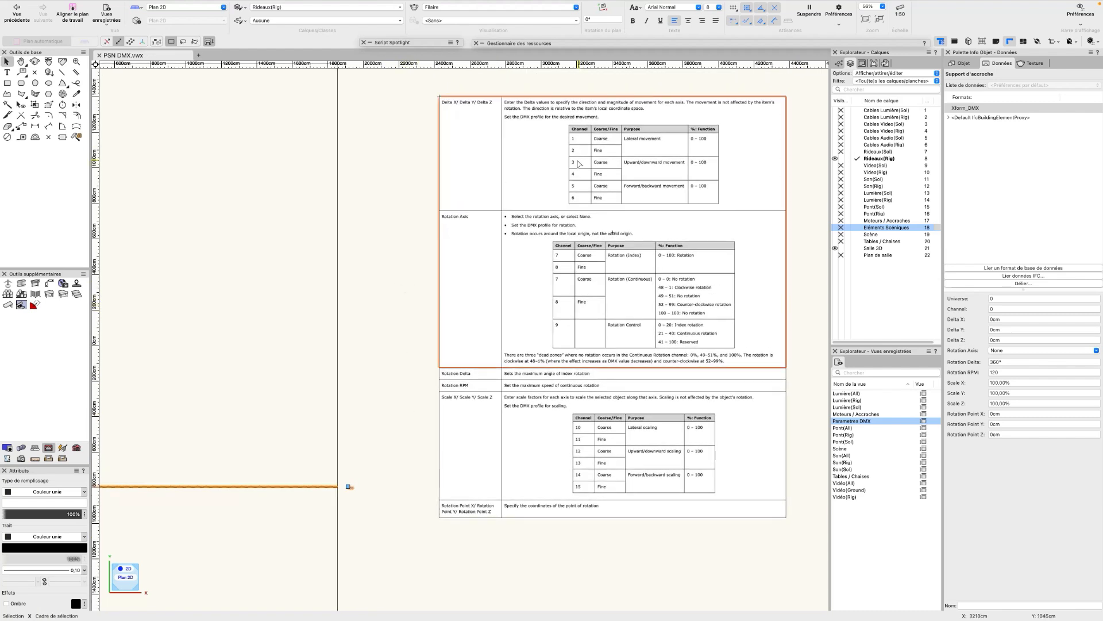
pyautogui.scroll(1, 612, 232)
pyautogui.moveTo(643, 219); pyautogui.dragTo(585, 224, button='middle')
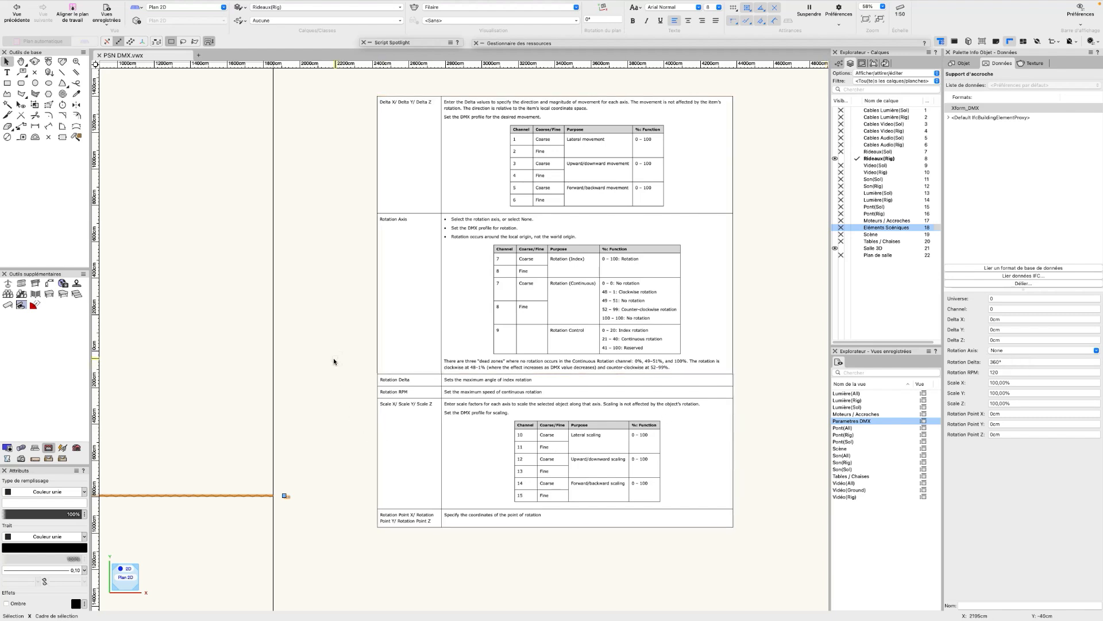
# Step: Examine the Rotation Delta, Rotation RPM, Scale and Rotation Point rows of the DMX table
pyautogui.scroll(-2, 336, 361)
pyautogui.scroll(3, 406, 320)
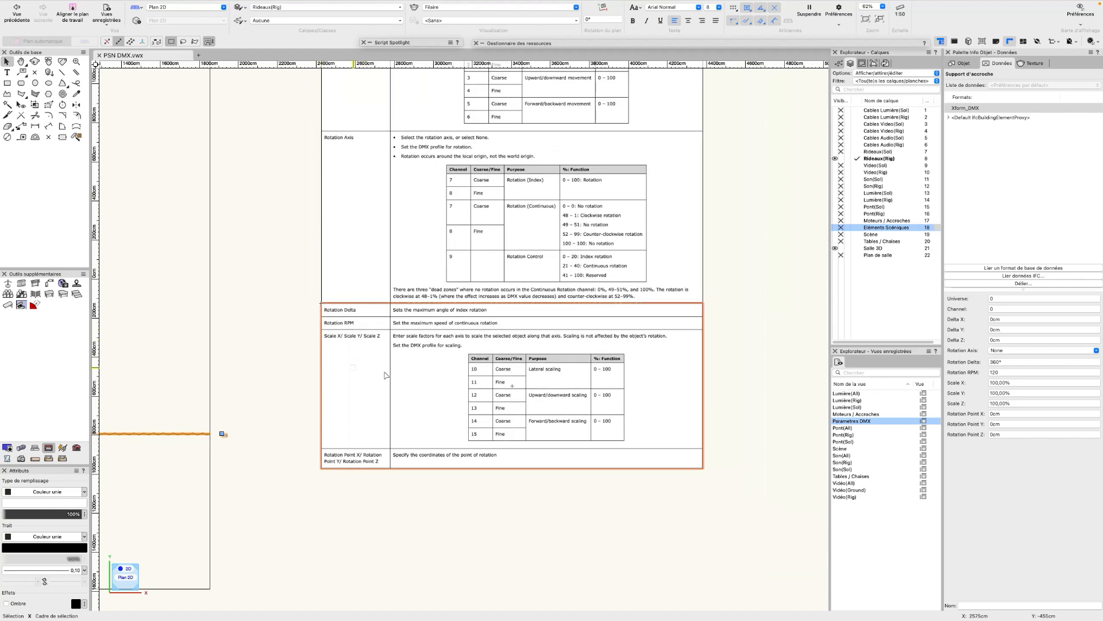
pyautogui.scroll(1, 600, 378)
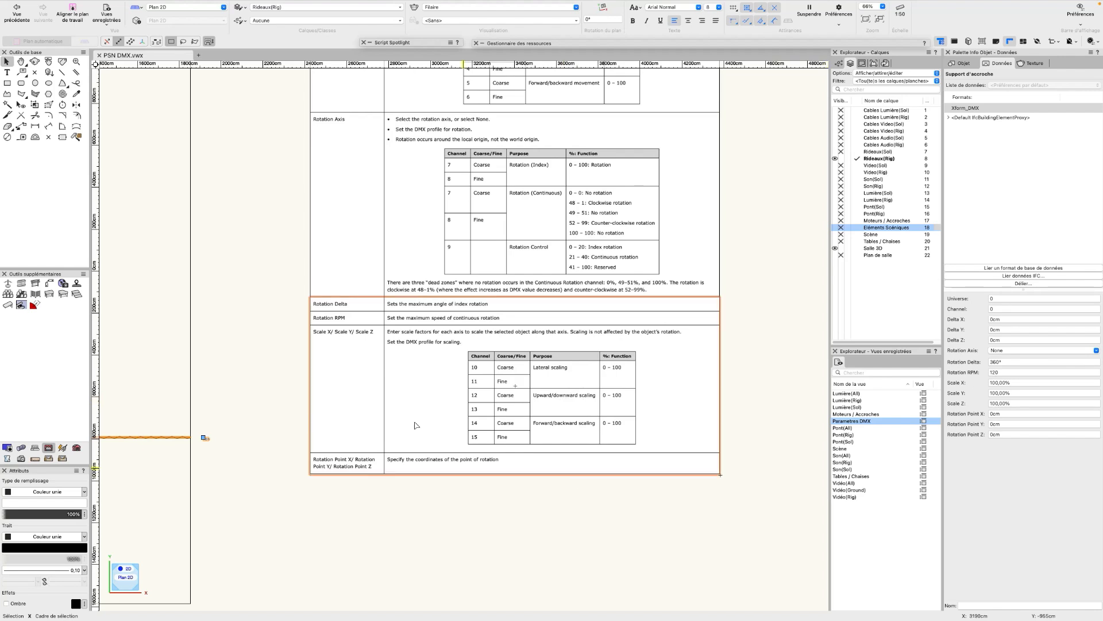
pyautogui.scroll(-1, 405, 412)
pyautogui.scroll(-1, 405, 412)
pyautogui.moveTo(278, 395); pyautogui.dragTo(392, 431, button='middle')
pyautogui.scroll(1, 466, 365)
pyautogui.moveTo(558, 281); pyautogui.dragTo(515, 399, button='middle')
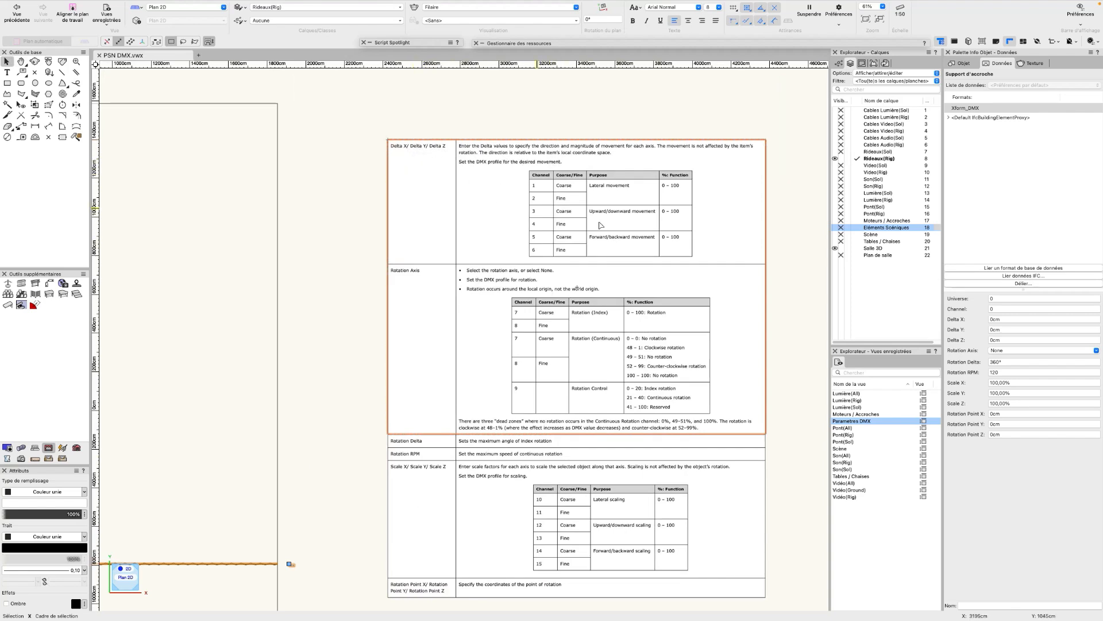
# Step: In a 3D view of the room, set the hanging position's DMX record to universe 1, channel 1 and Delta Z 10 m
pyautogui.moveTo(355, 487); pyautogui.dragTo(454, 365, button='middle')
pyautogui.hotkey('shift', 'c')
pyautogui.moveTo(450, 547); pyautogui.dragTo(357, 383)
pyautogui.keyDown('ctrl'); pyautogui.moveTo(357, 383); pyautogui.dragTo(676, 335, button='middle'); pyautogui.keyUp('ctrl')
pyautogui.click(1001, 299)
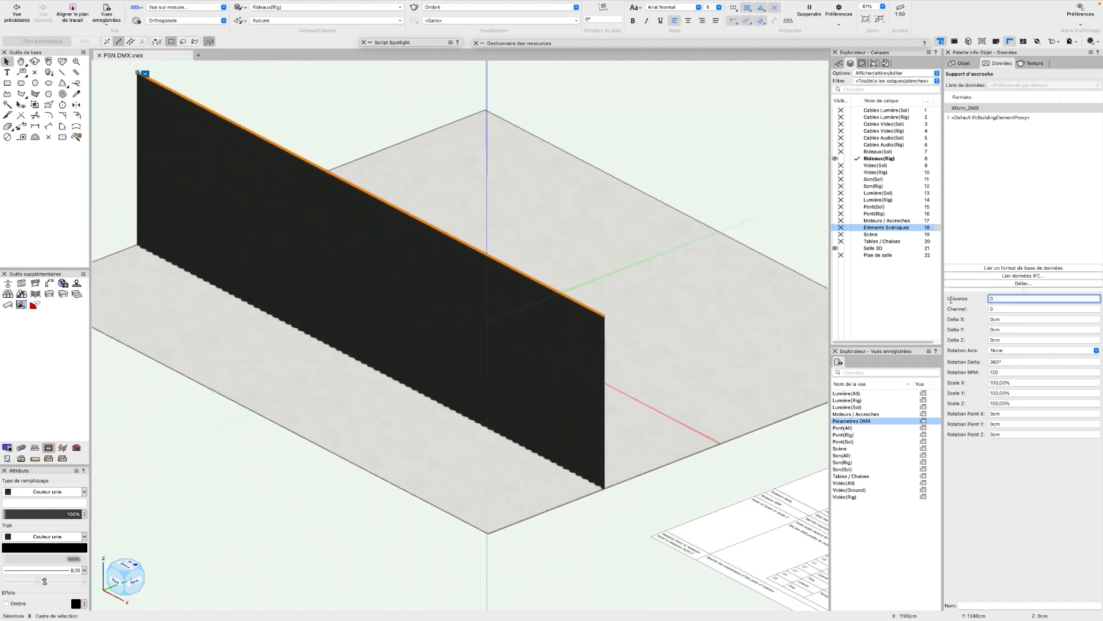
pyautogui.click(1001, 309)
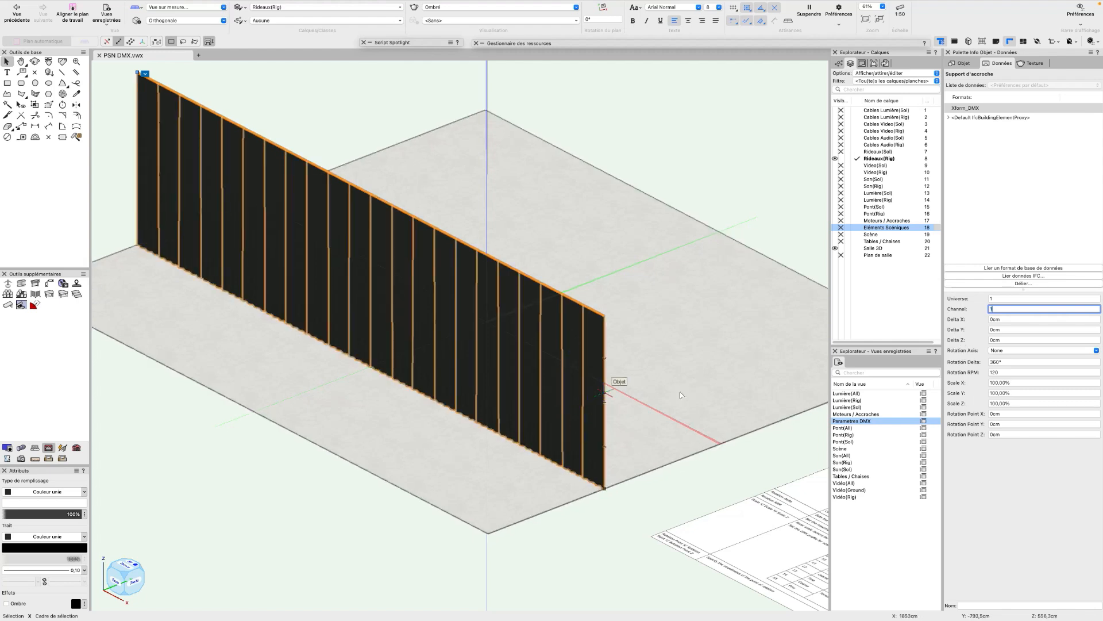
pyautogui.click(1006, 339)
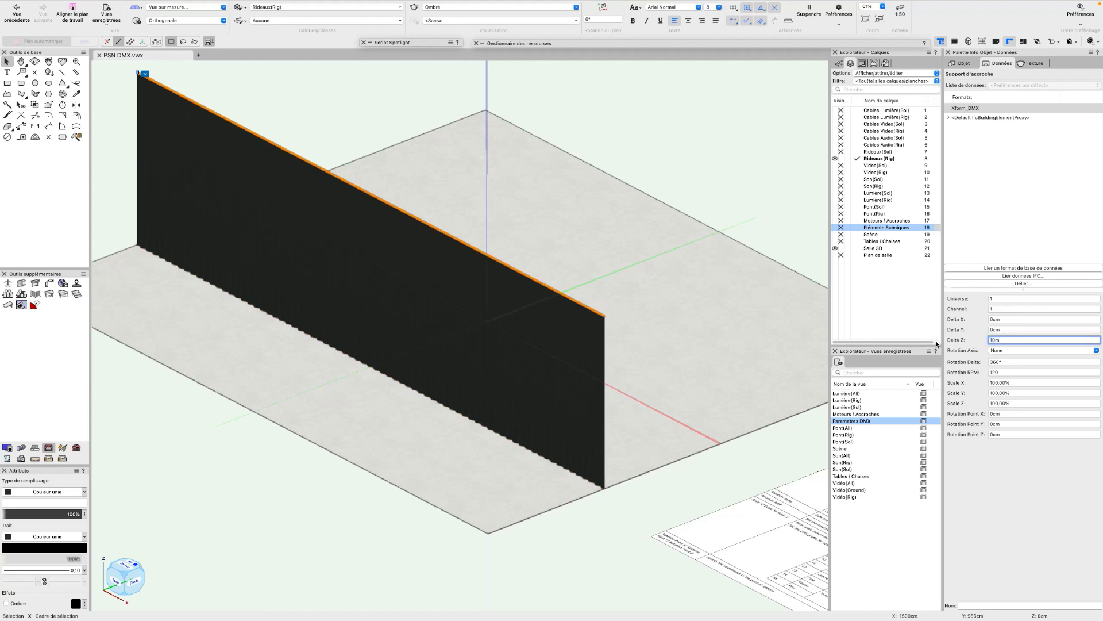
pyautogui.press('Return')
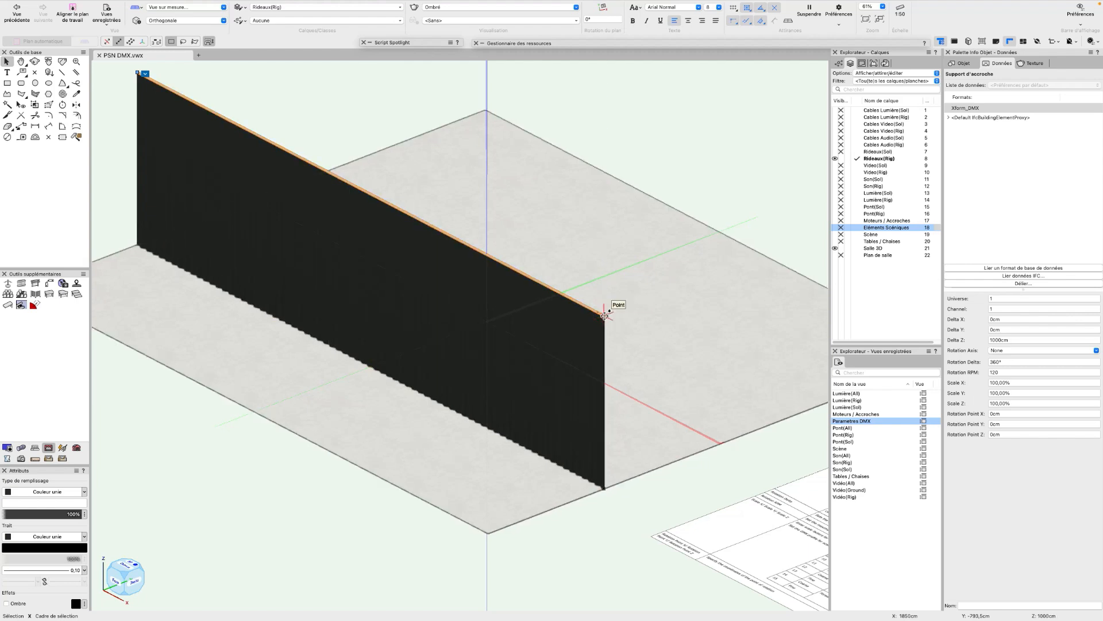
# Step: Clear the selection and run the live DMX preview to test the hanging position's vertical movement, then end the preview
pyautogui.scroll(3, 603, 313)
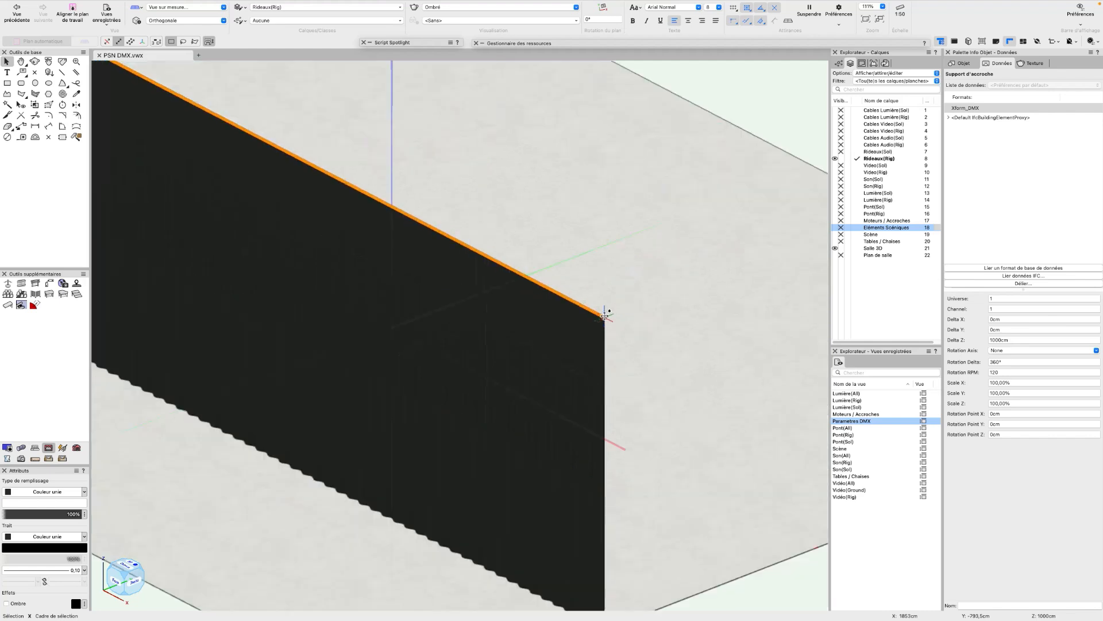
pyautogui.scroll(-4, 605, 317)
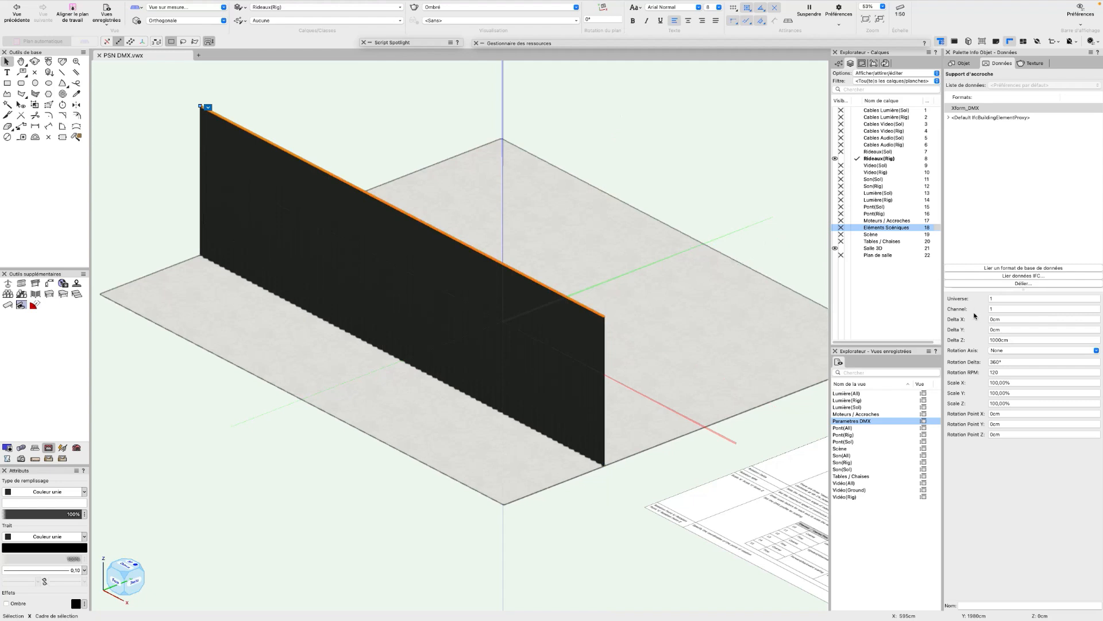
pyautogui.hotkey('shift', 'c')
pyautogui.moveTo(598, 443); pyautogui.dragTo(613, 419)
pyautogui.press('x')
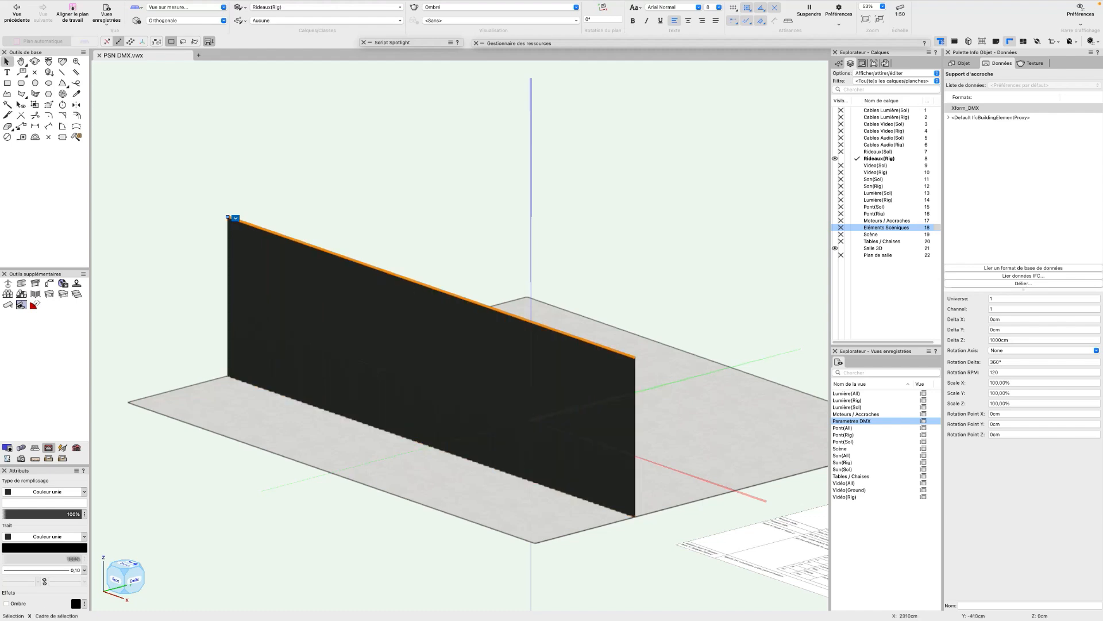
pyautogui.press('super+Tab')
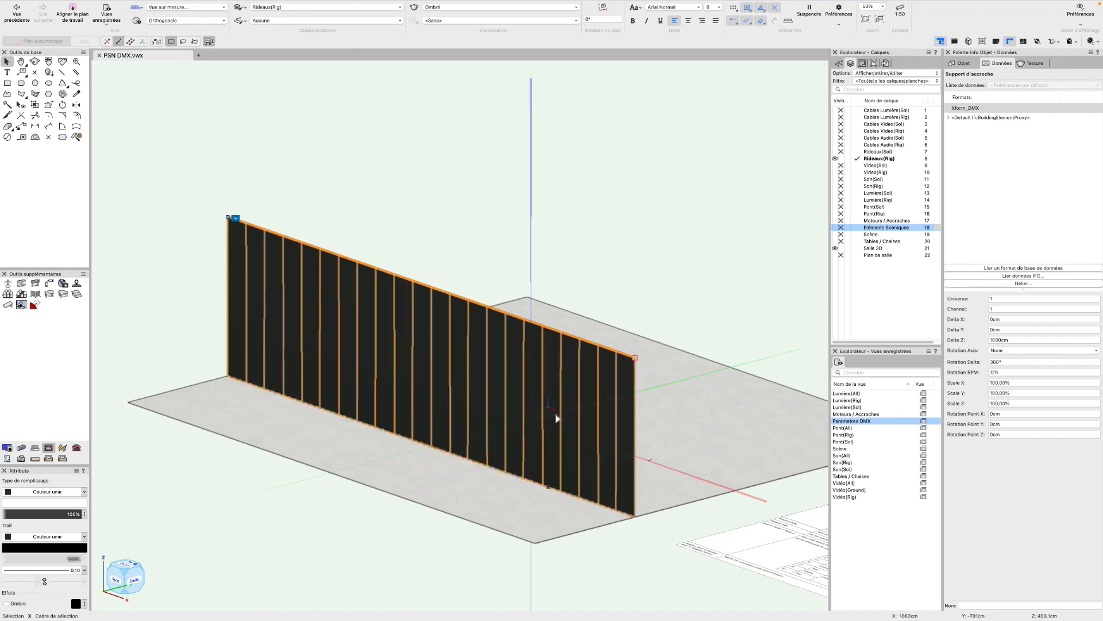
pyautogui.click(656, 293)
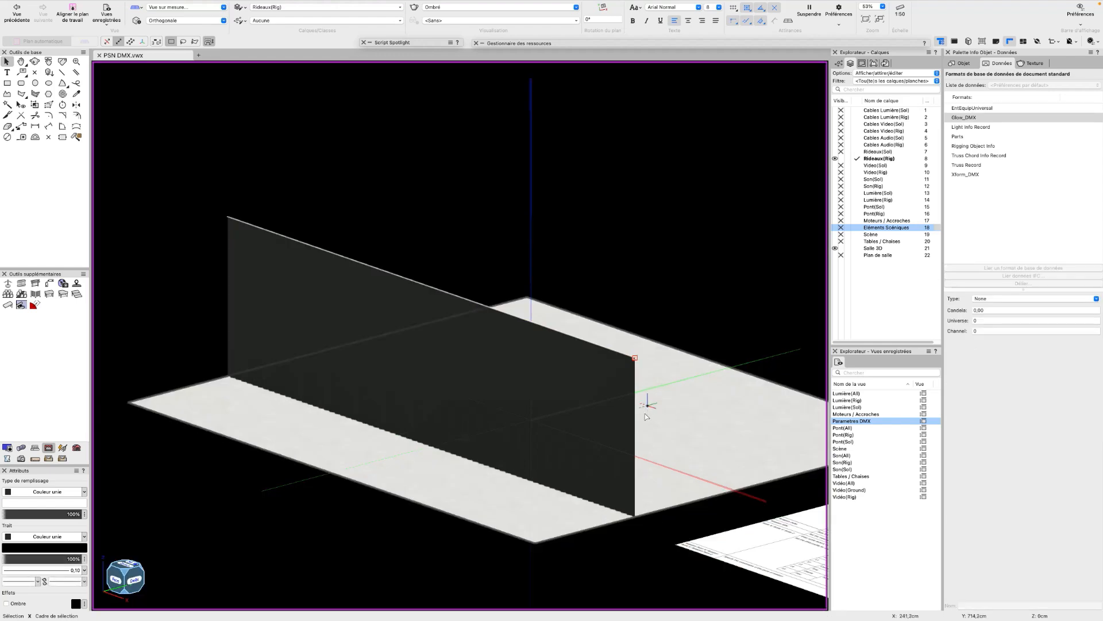
pyautogui.scroll(1, 631, 430)
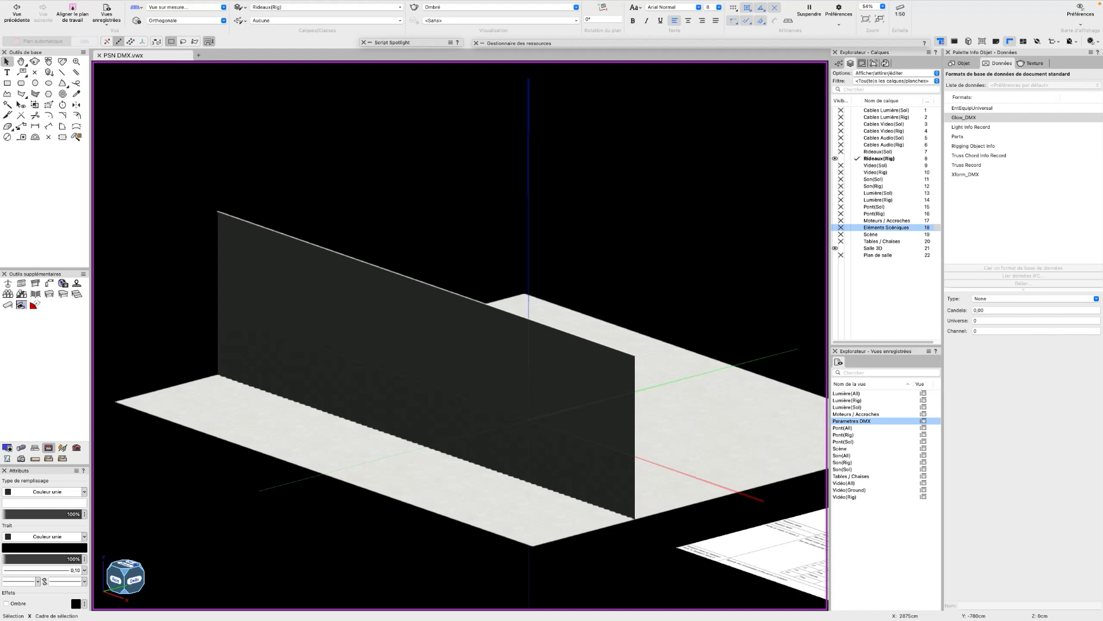
pyautogui.press('super+Tab')
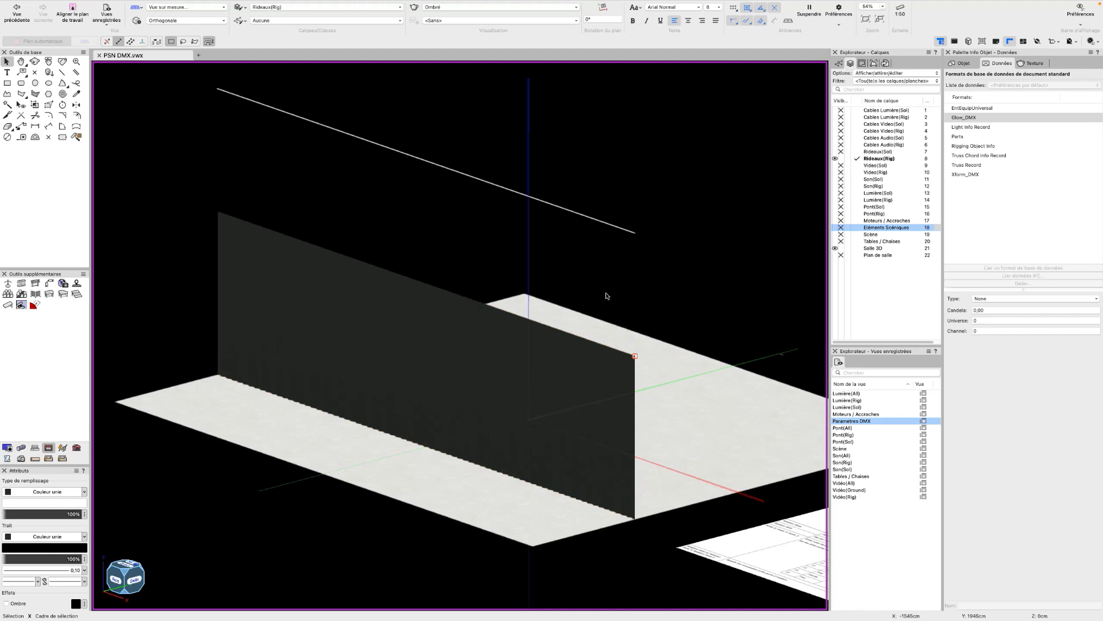
pyautogui.click(680, 212)
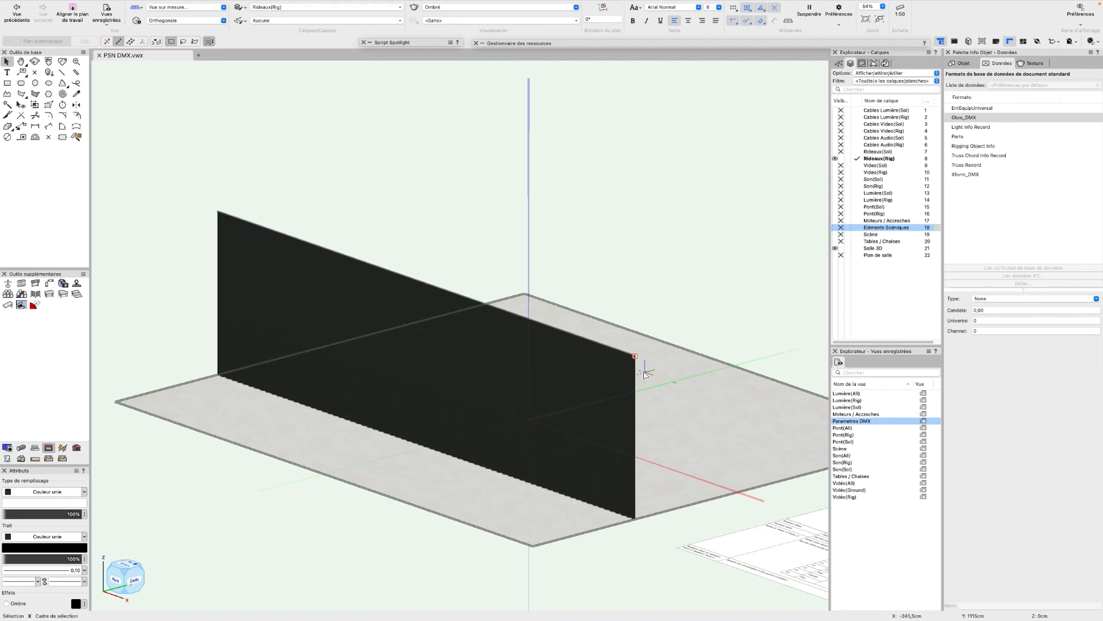
# Step: Select the curtain itself and attach the Xform_DMX record format to it
pyautogui.scroll(1, 645, 369)
pyautogui.moveTo(643, 385); pyautogui.dragTo(629, 372, button='middle')
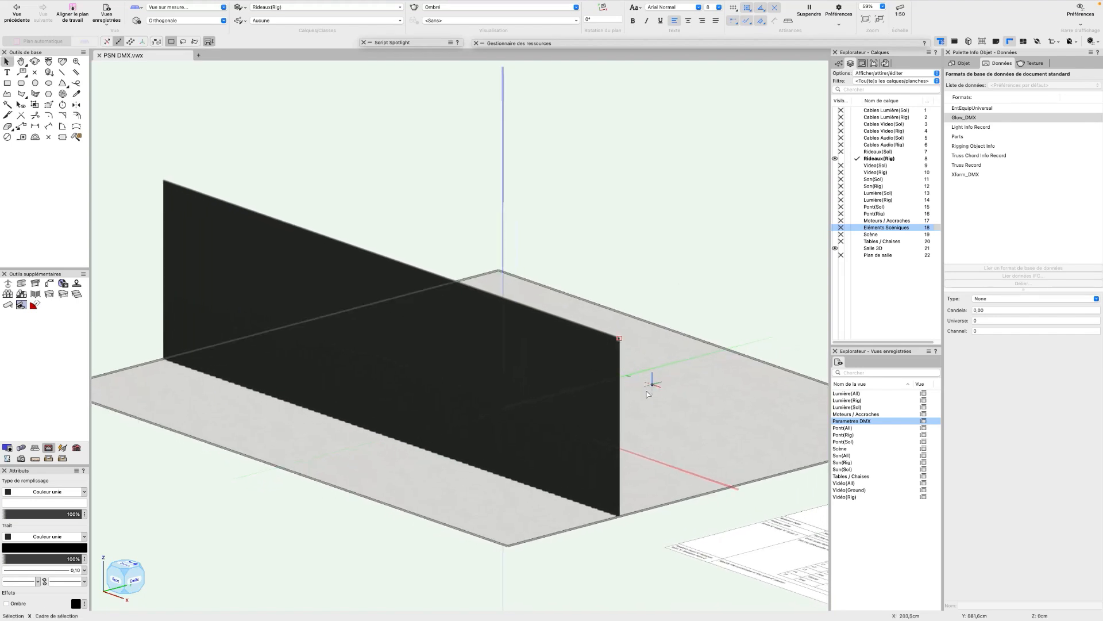
pyautogui.scroll(1, 635, 361)
pyautogui.click(593, 332)
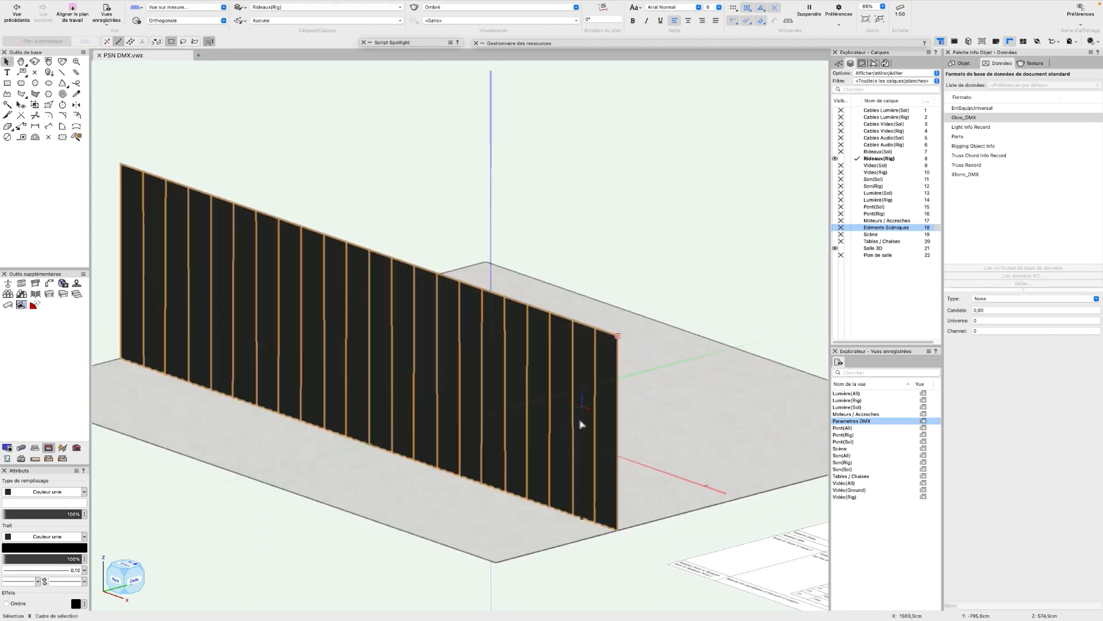
pyautogui.click(574, 222)
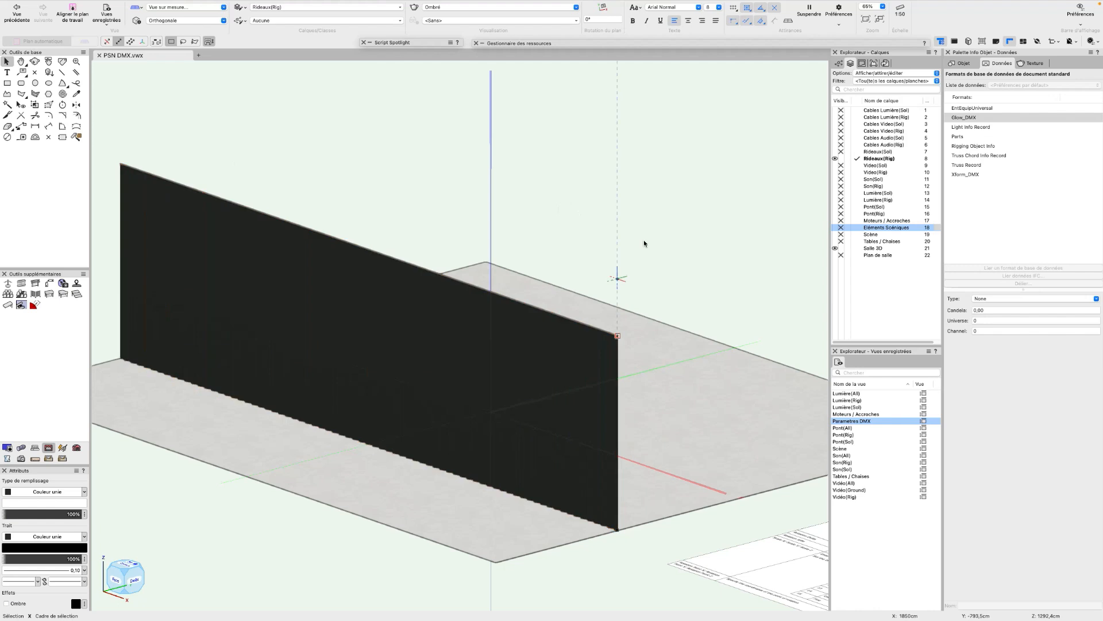
pyautogui.click(563, 419)
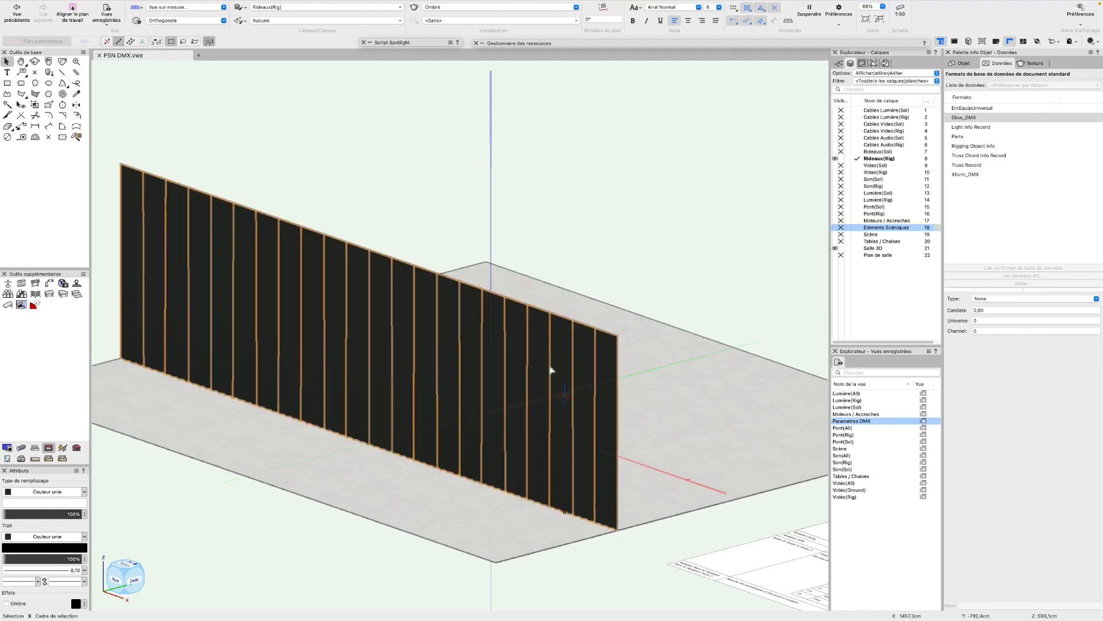
pyautogui.click(573, 404)
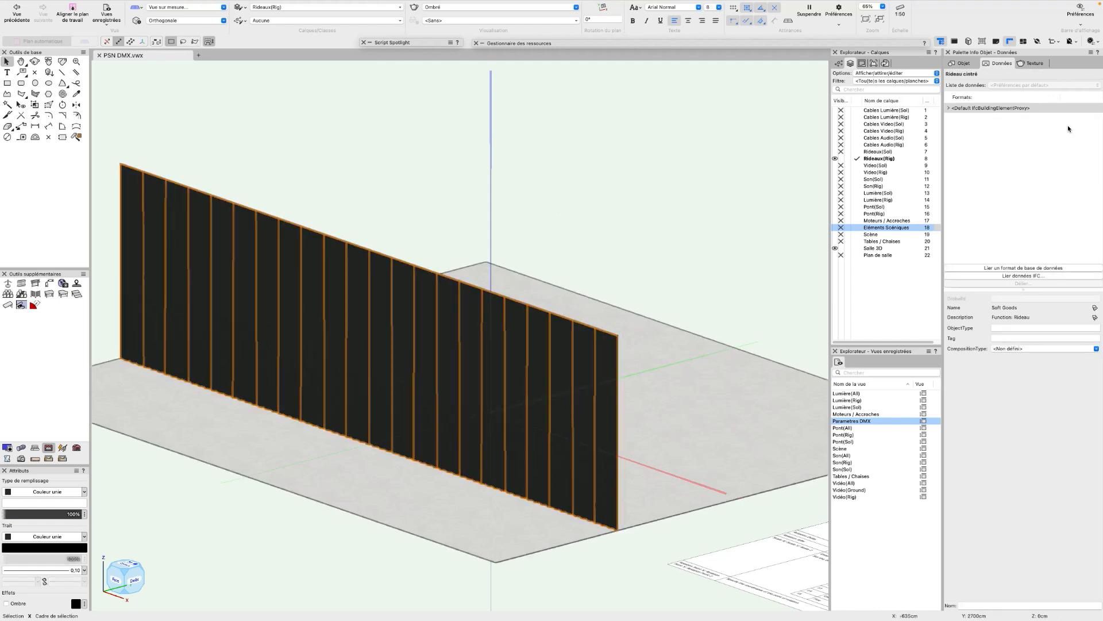
pyautogui.click(1011, 269)
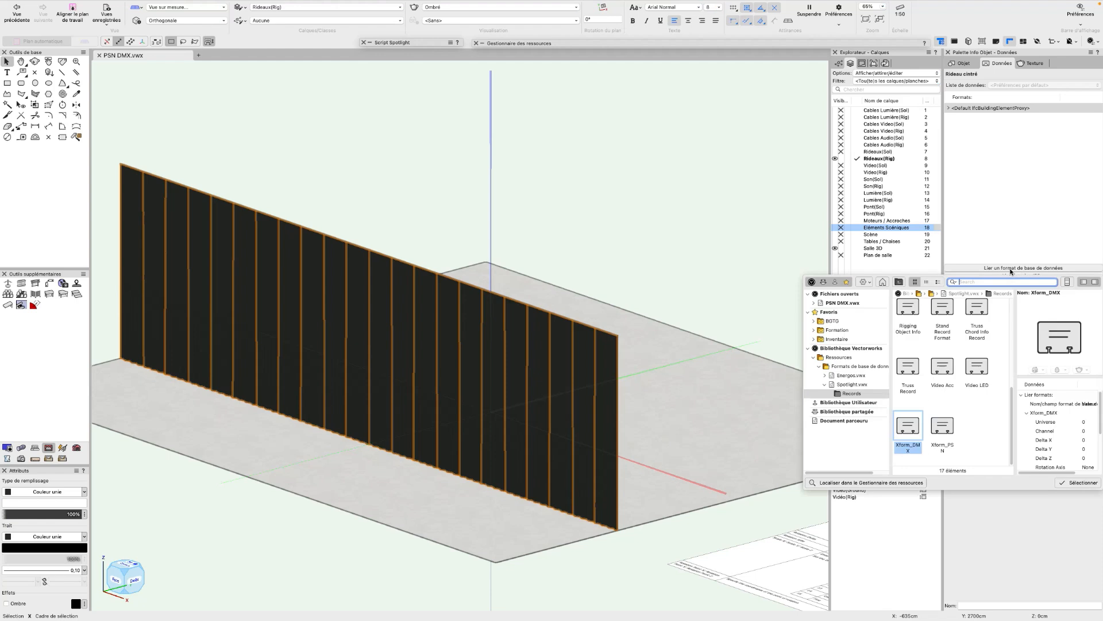
pyautogui.doubleClick(913, 427)
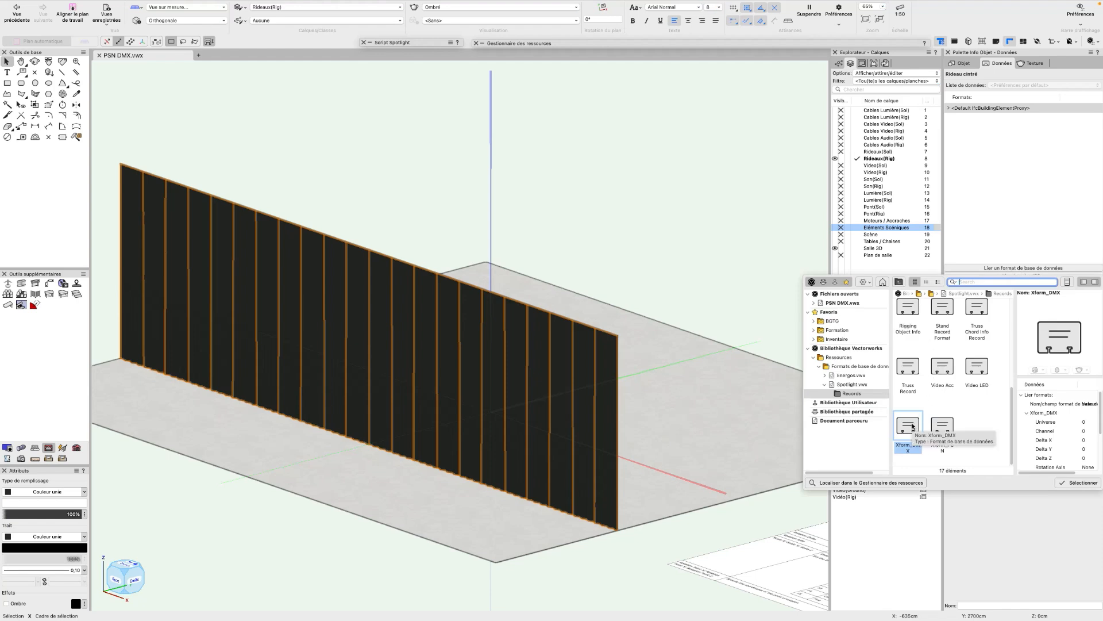
# Step: Set the curtain's DMX record to universe 1, channel 1 and Delta Z 1000 cm
pyautogui.click(999, 300)
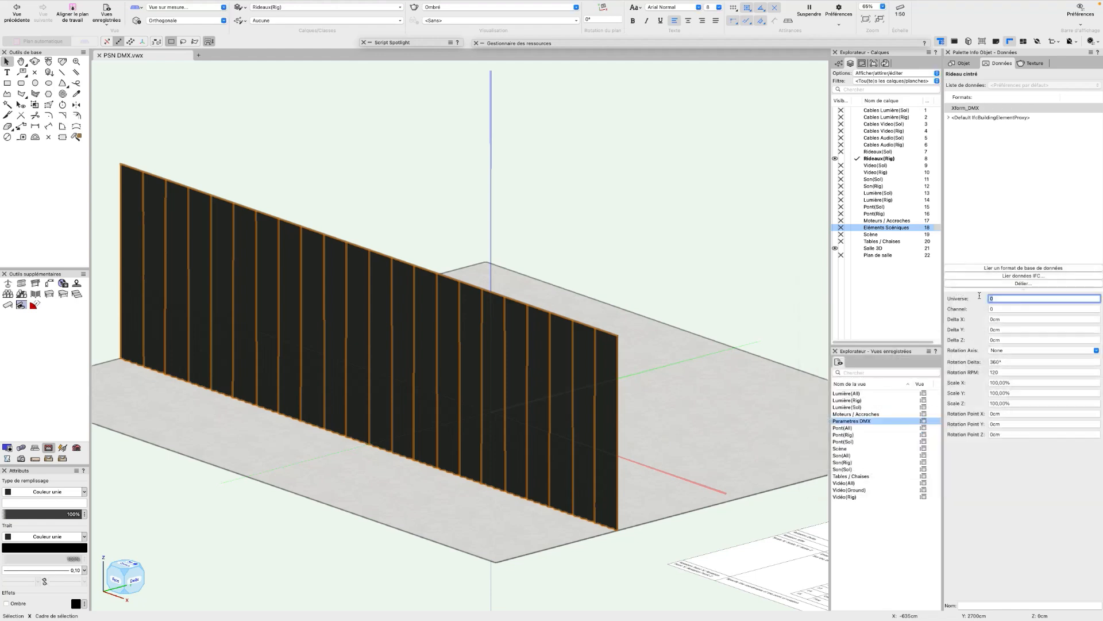
pyautogui.click(1002, 308)
pyautogui.write('1')
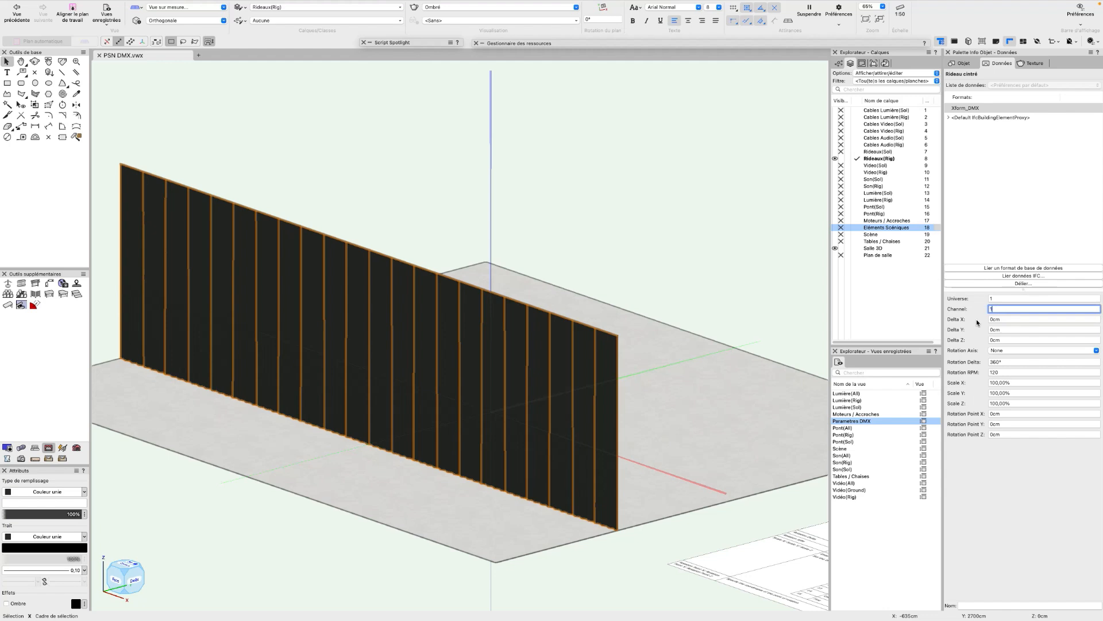
pyautogui.click(1001, 339)
pyautogui.write('1')
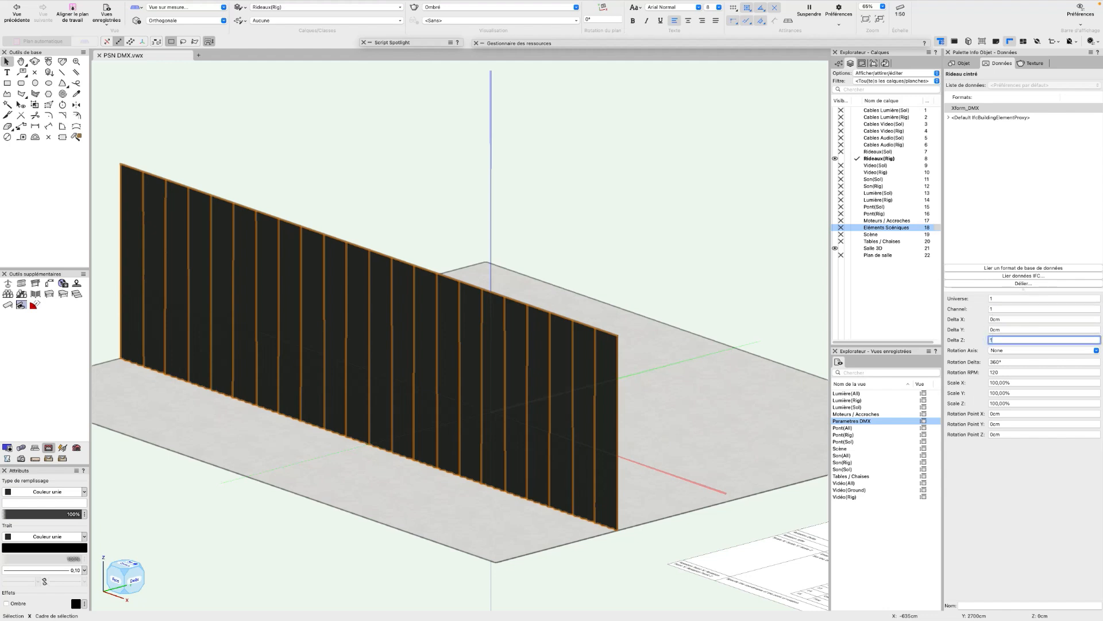
pyautogui.write('000cm')
pyautogui.press('Return')
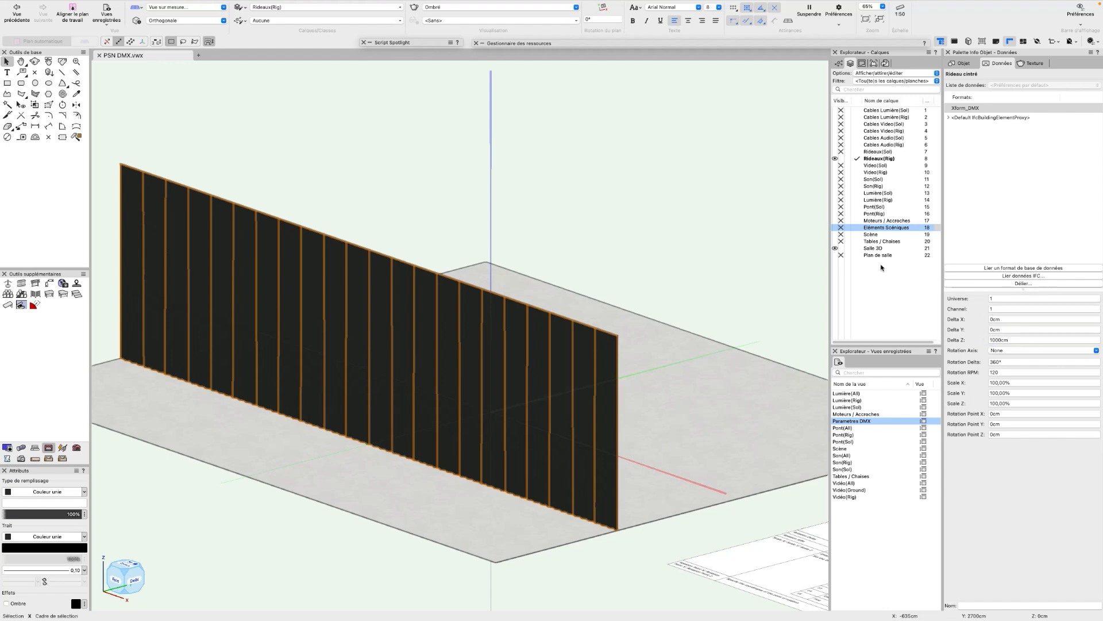
# Step: Deselect the curtain and run the live DMX preview to test the curtain moving together with its hanging position
pyautogui.scroll(-2, 744, 243)
pyautogui.moveTo(743, 240); pyautogui.dragTo(755, 269, button='middle')
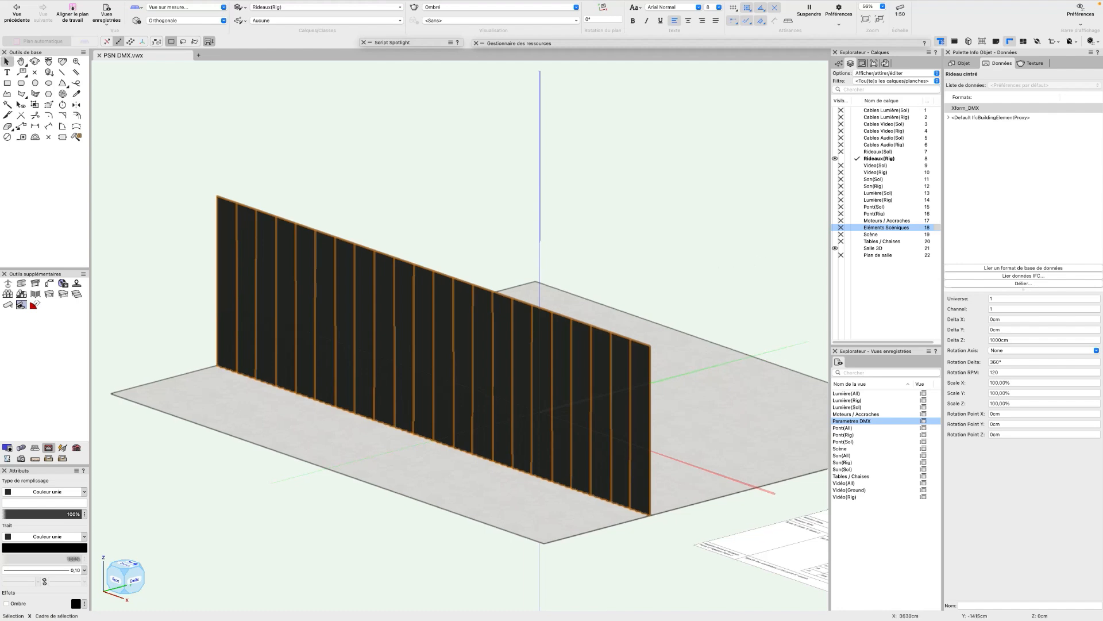
pyautogui.click(498, 200)
pyautogui.click(497, 200)
pyautogui.press('super+alt+s')
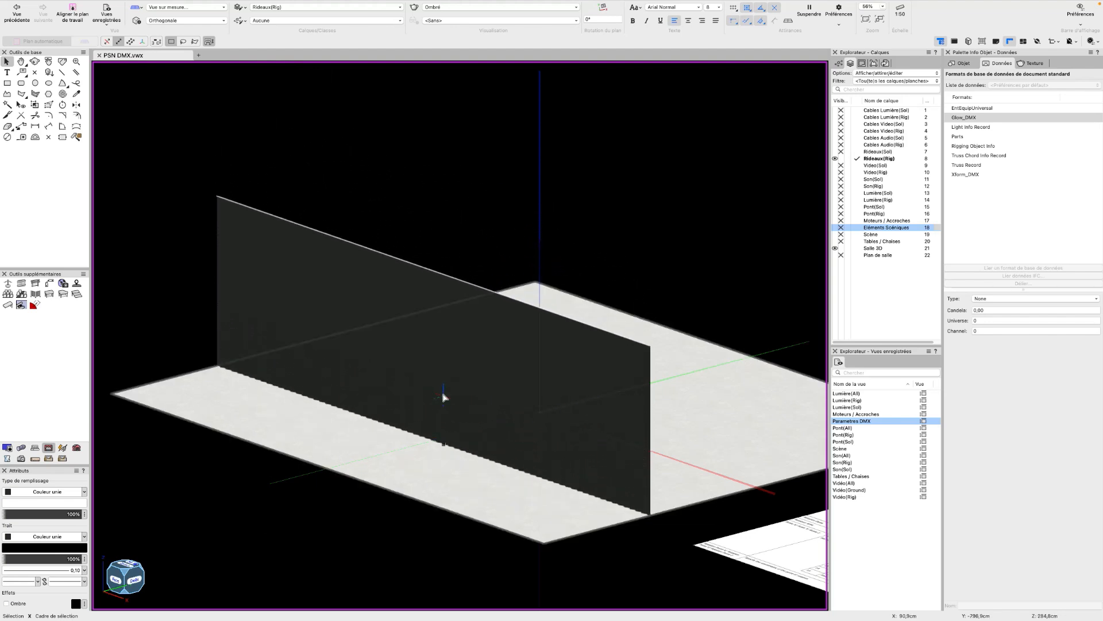
pyautogui.click(596, 259)
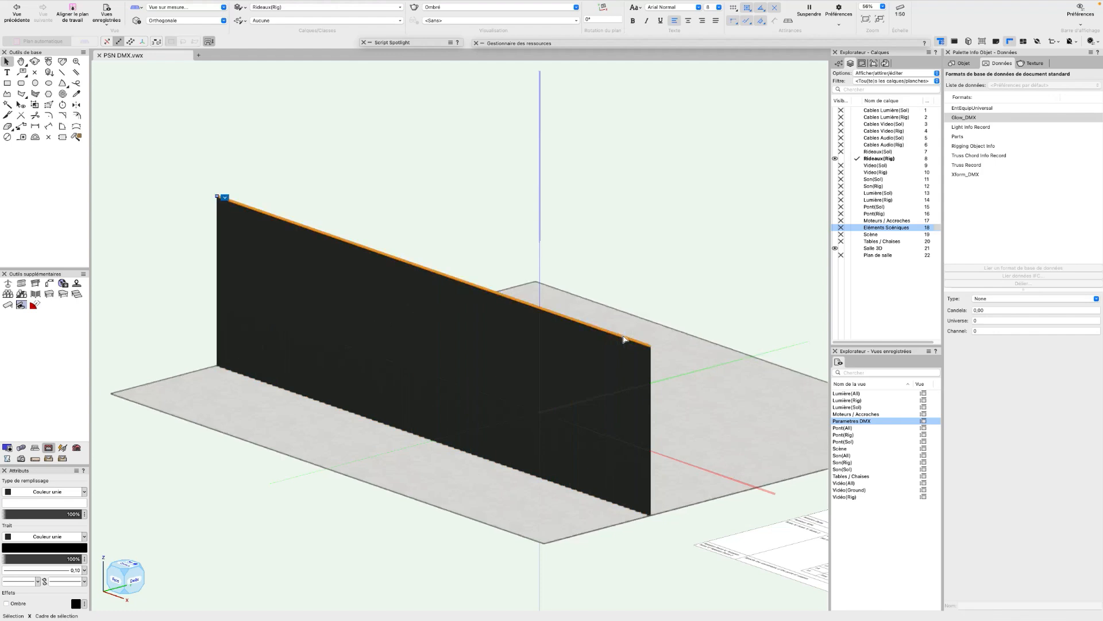
# Step: Select both the hanging position and the curtain, and set their Delta Y and Delta X to 10 m
pyautogui.click(625, 339)
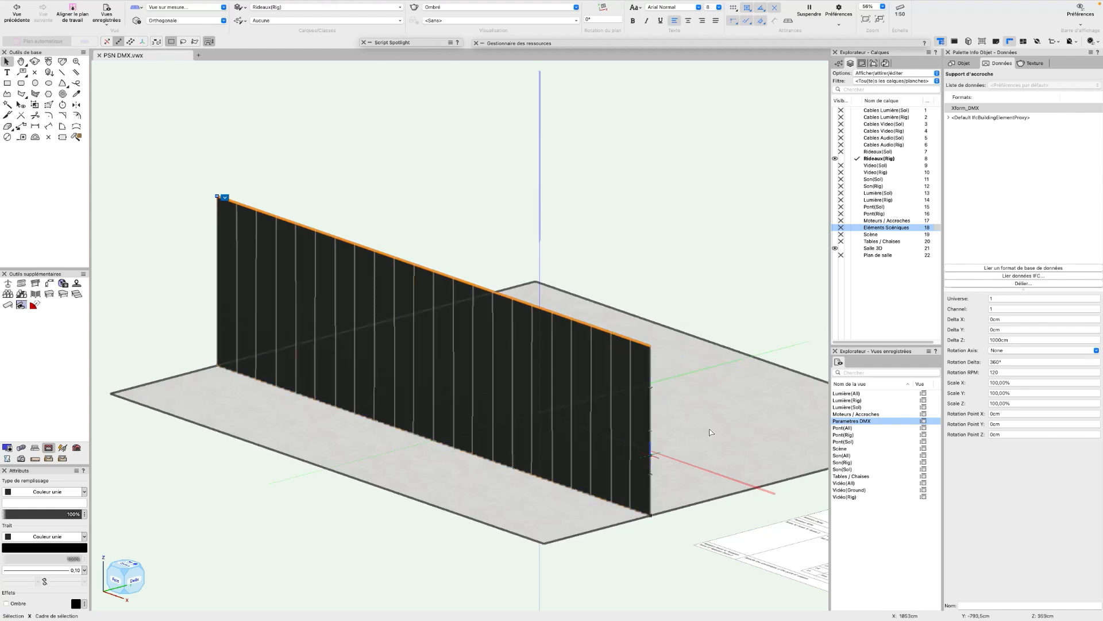
pyautogui.click(635, 385)
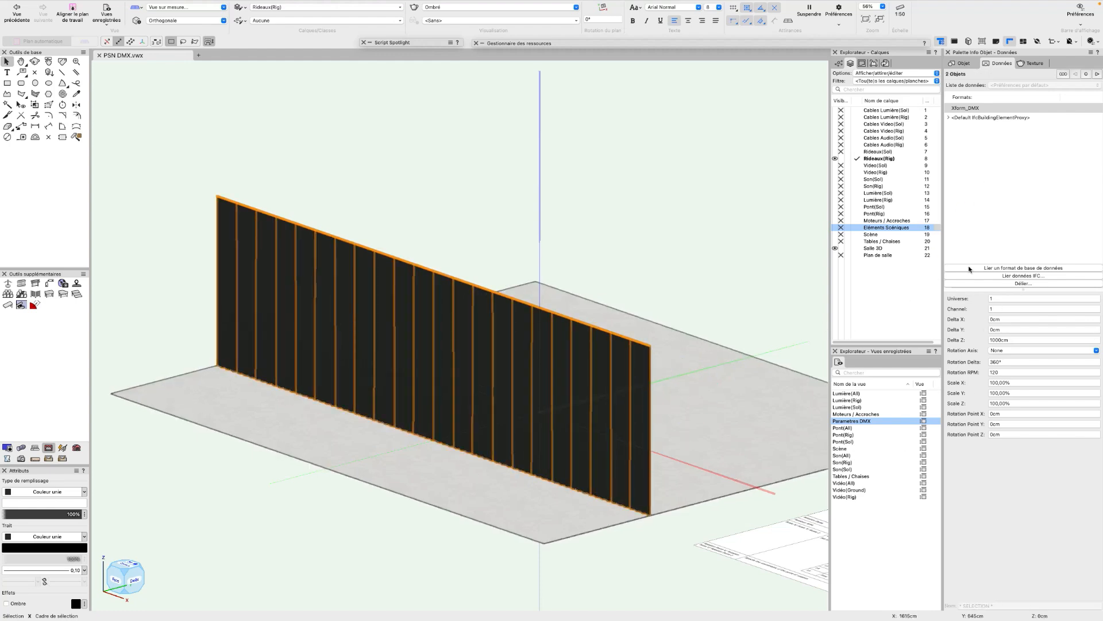
pyautogui.click(1005, 329)
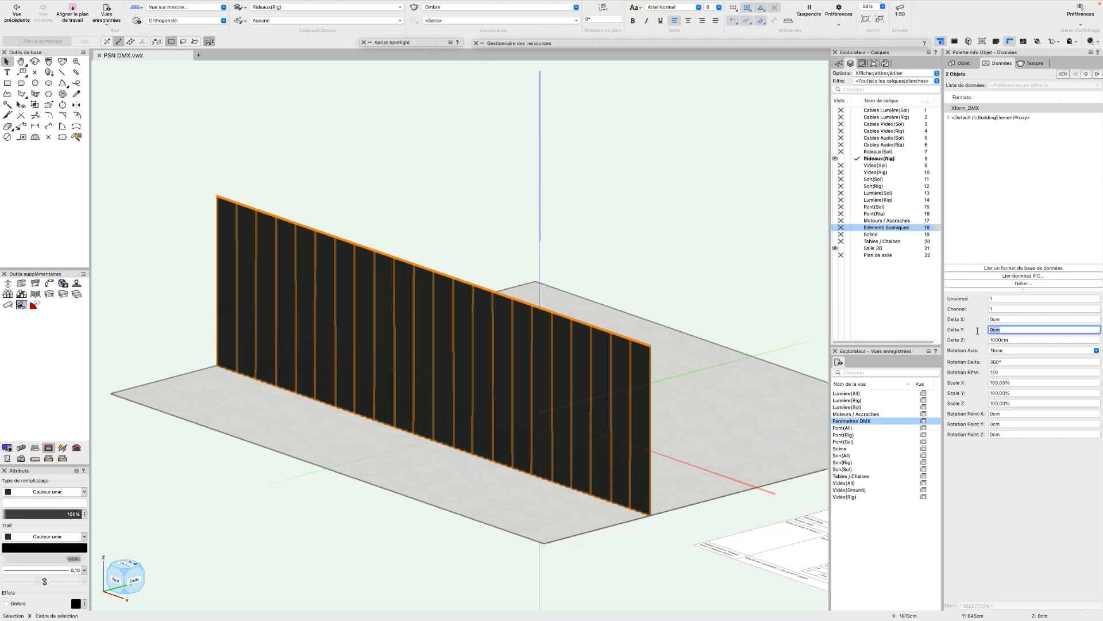
pyautogui.write('10M')
pyautogui.press('Return')
pyautogui.click(1008, 318)
pyautogui.write('10M')
pyautogui.press('Return')
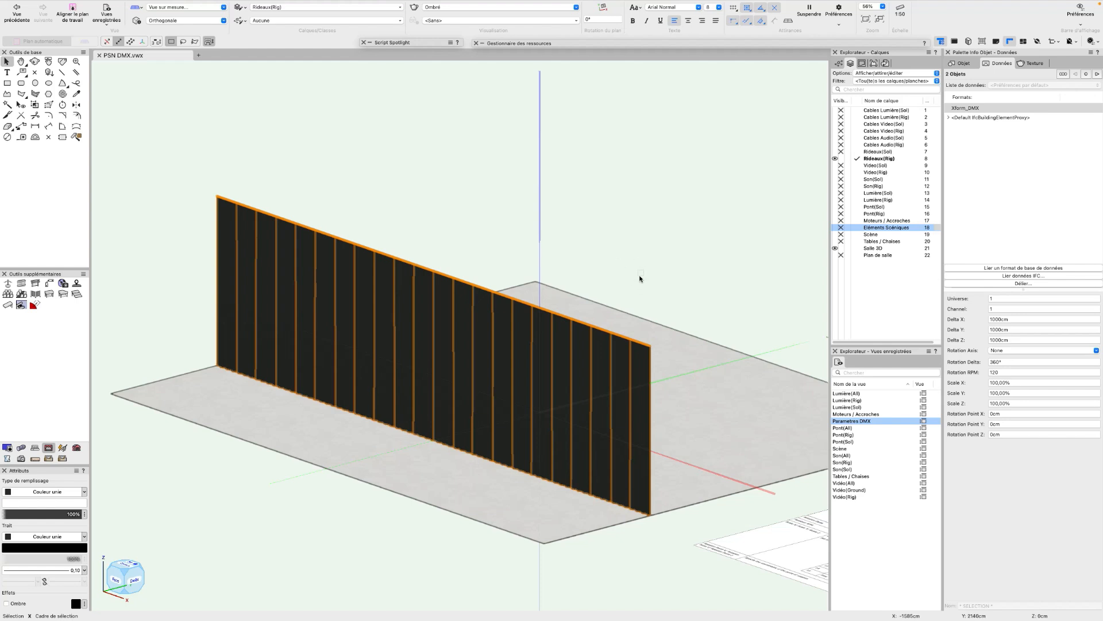
# Step: Run the live DMX preview to test the curtain and hanging position along the X, Y and Z axes
pyautogui.press('super+F12')
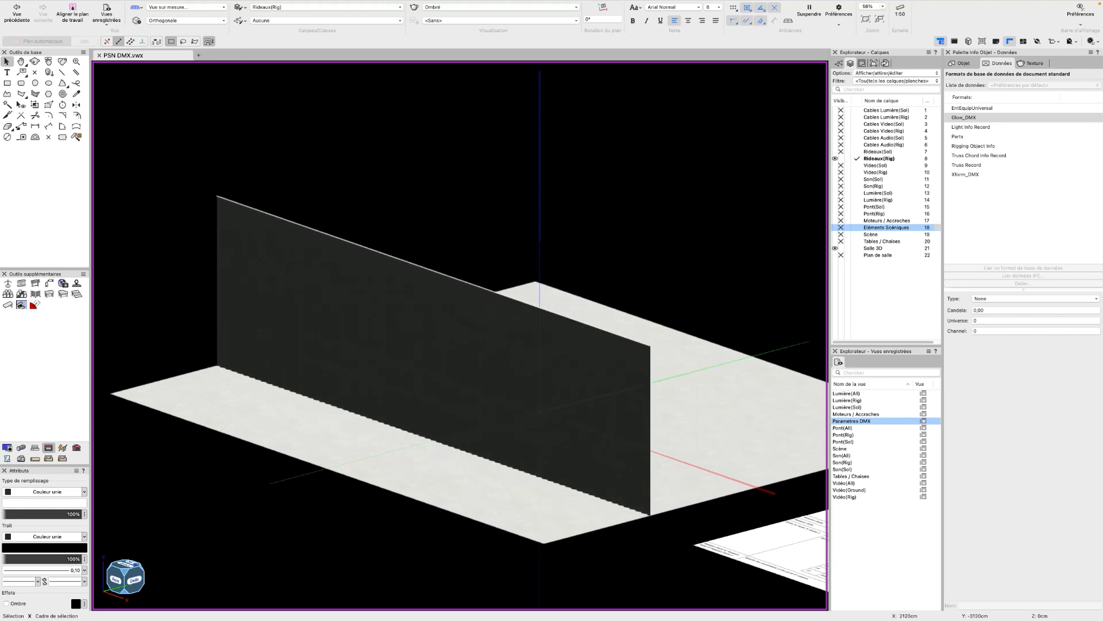
pyautogui.click(650, 242)
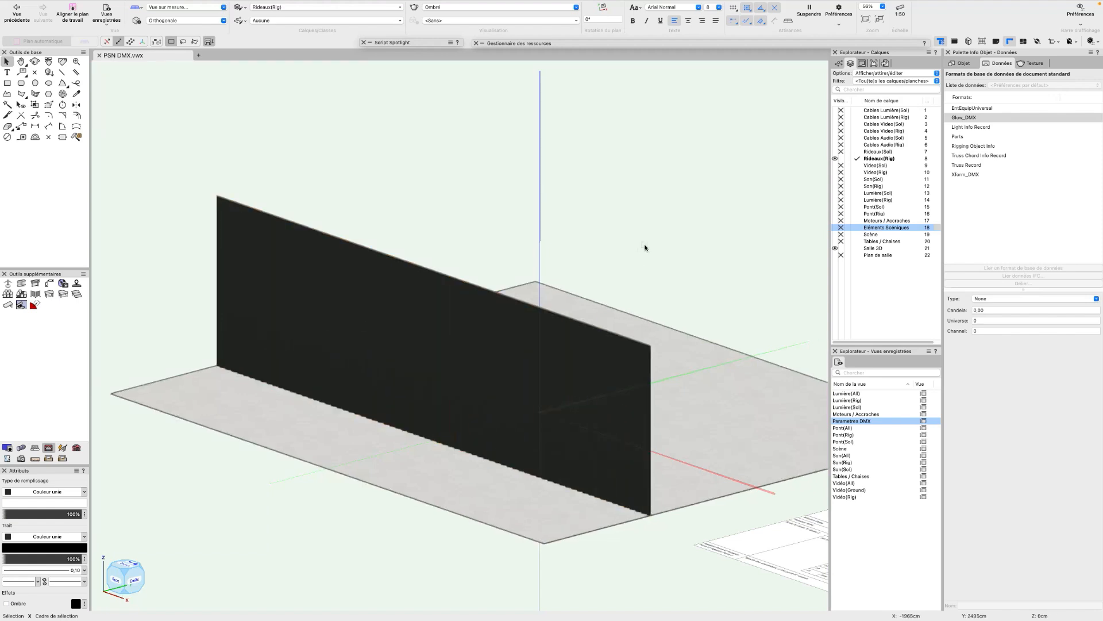
# Step: Select the curtain's hanging position and review its Xform_DMX parameters
pyautogui.scroll(-2, 647, 249)
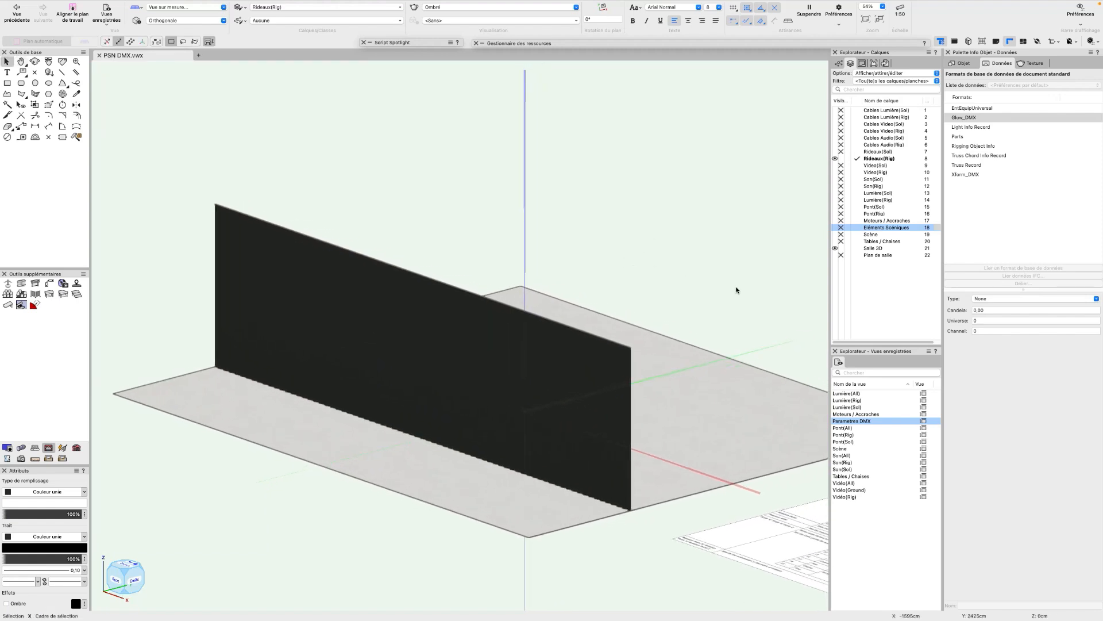
pyautogui.click(628, 347)
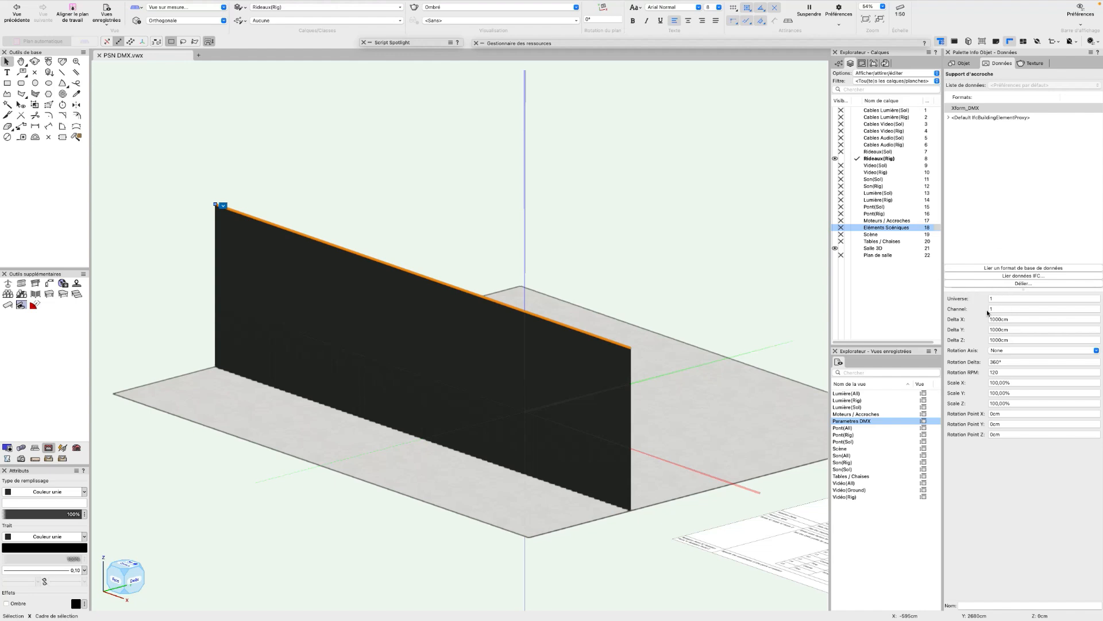
pyautogui.scroll(1, 679, 354)
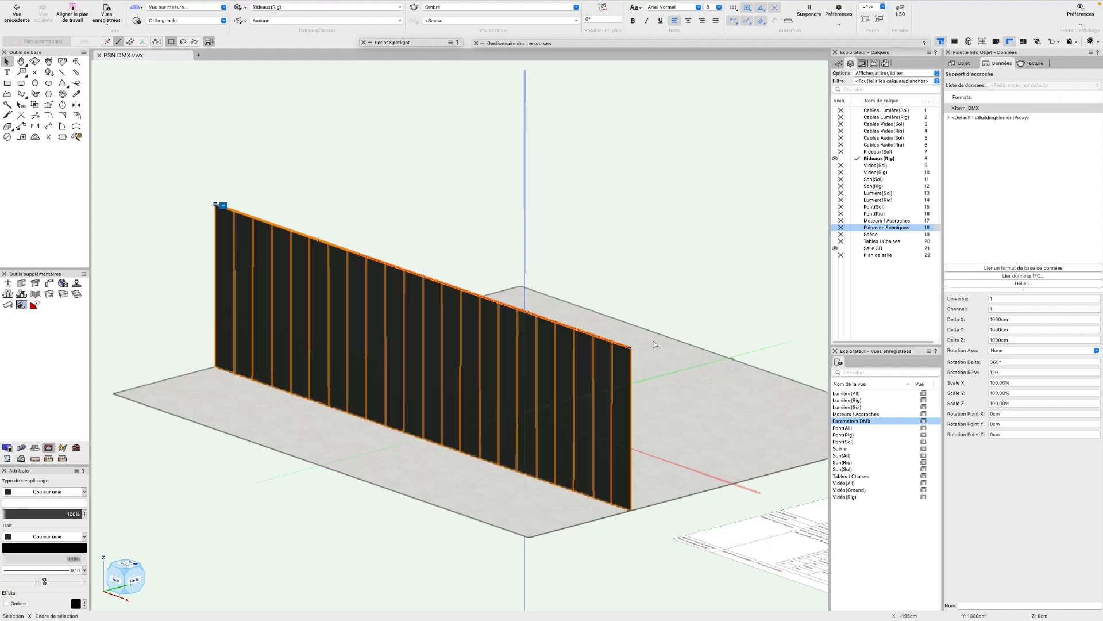
pyautogui.scroll(-2, 667, 353)
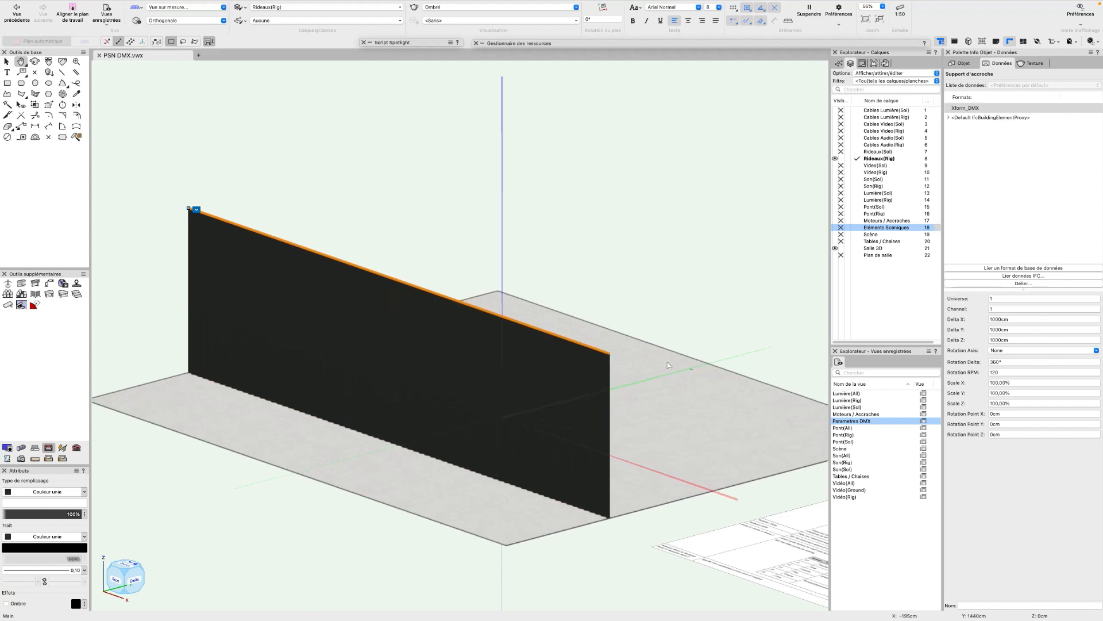
pyautogui.scroll(1, 667, 362)
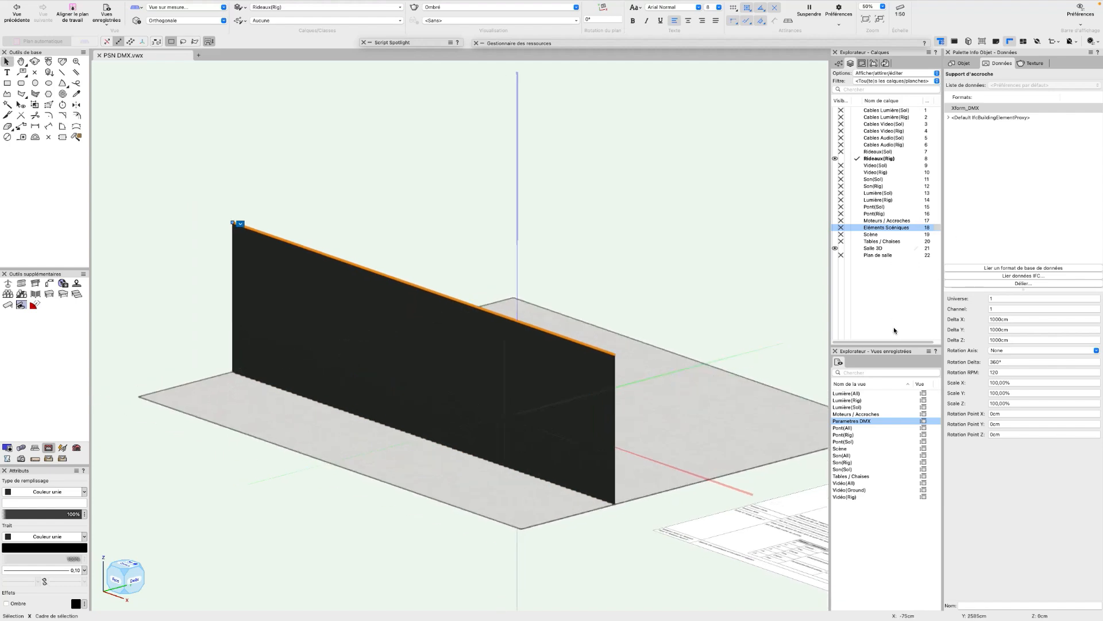
# Step: Make Eléments Scéniques the active layer and hide the Rideaux(Rig) layer to work on the drum kit and its round riser
pyautogui.click(856, 228)
pyautogui.click(841, 159)
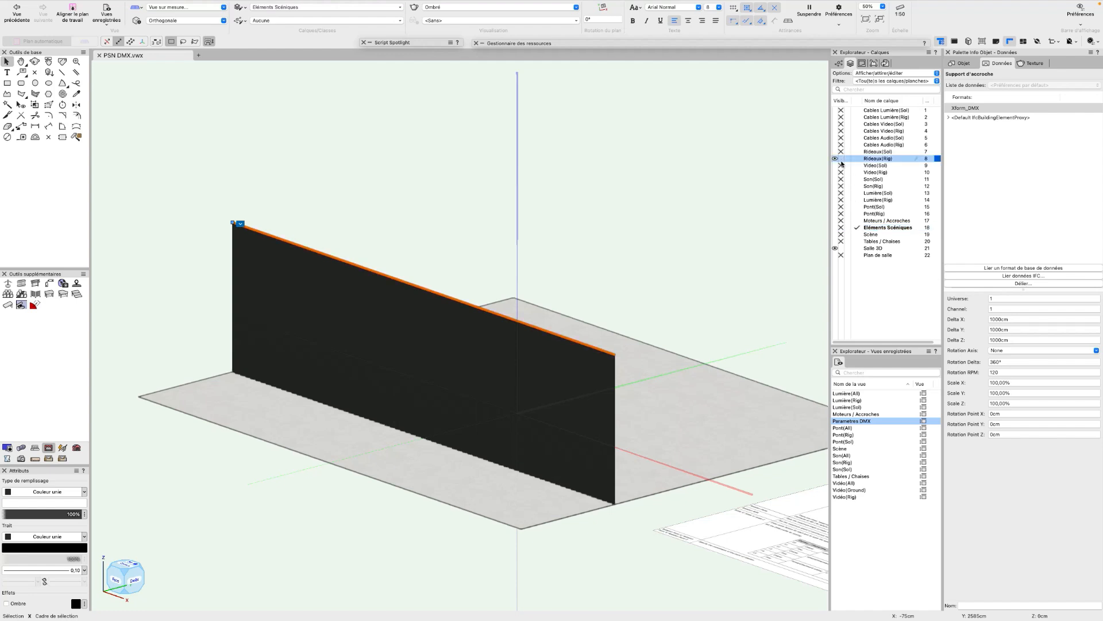
pyautogui.scroll(2, 533, 414)
pyautogui.scroll(4, 495, 410)
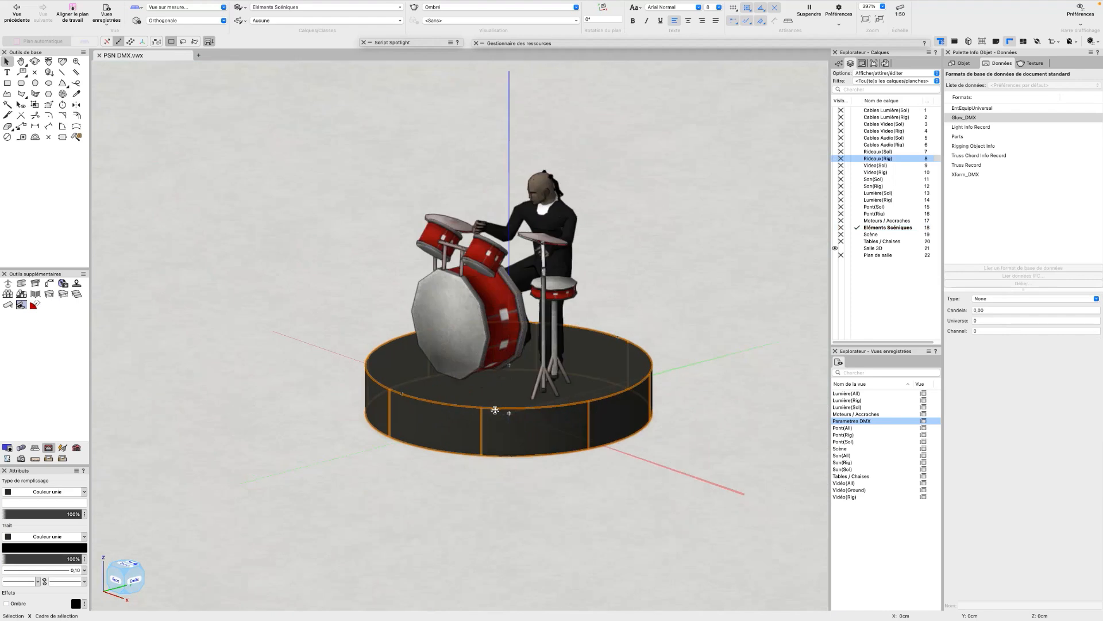
pyautogui.moveTo(508, 422); pyautogui.dragTo(451, 446, button='middle')
pyautogui.scroll(-1, 511, 433)
pyautogui.scroll(1, 514, 428)
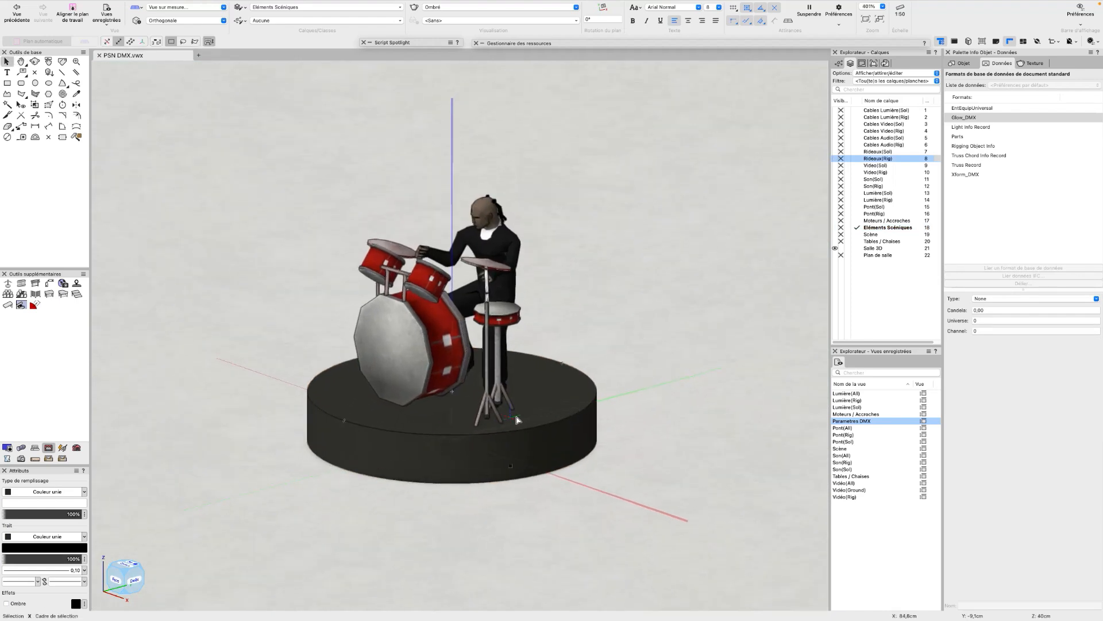
pyautogui.moveTo(527, 396); pyautogui.dragTo(528, 373, button='middle')
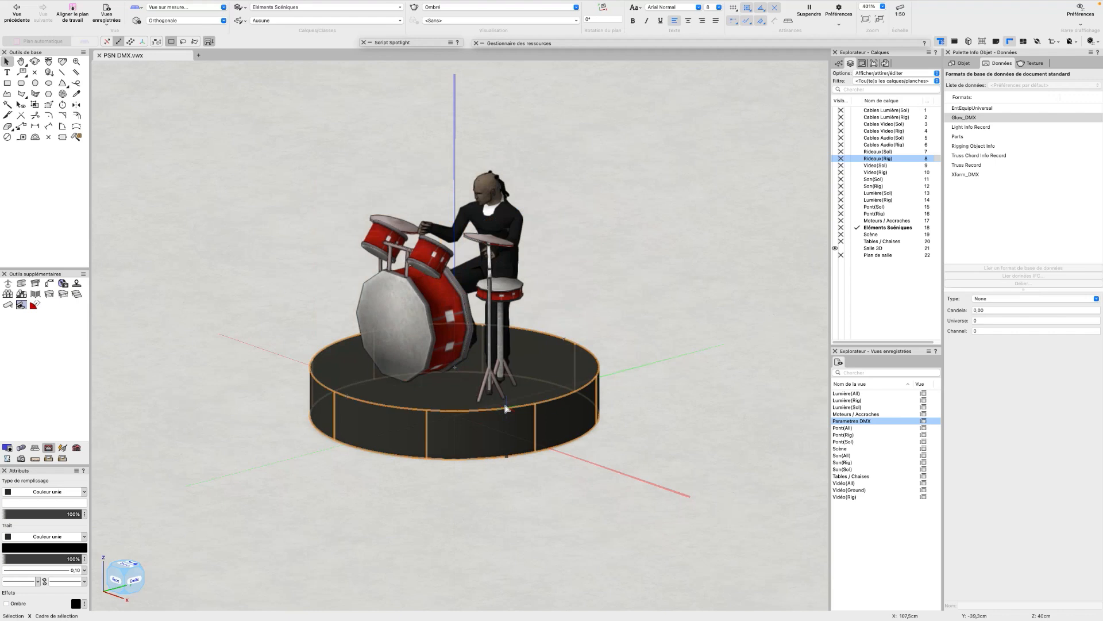
# Step: Unlock the round riser and attach the Xform_DMX record to both the riser and the drum kit
pyautogui.click(534, 408)
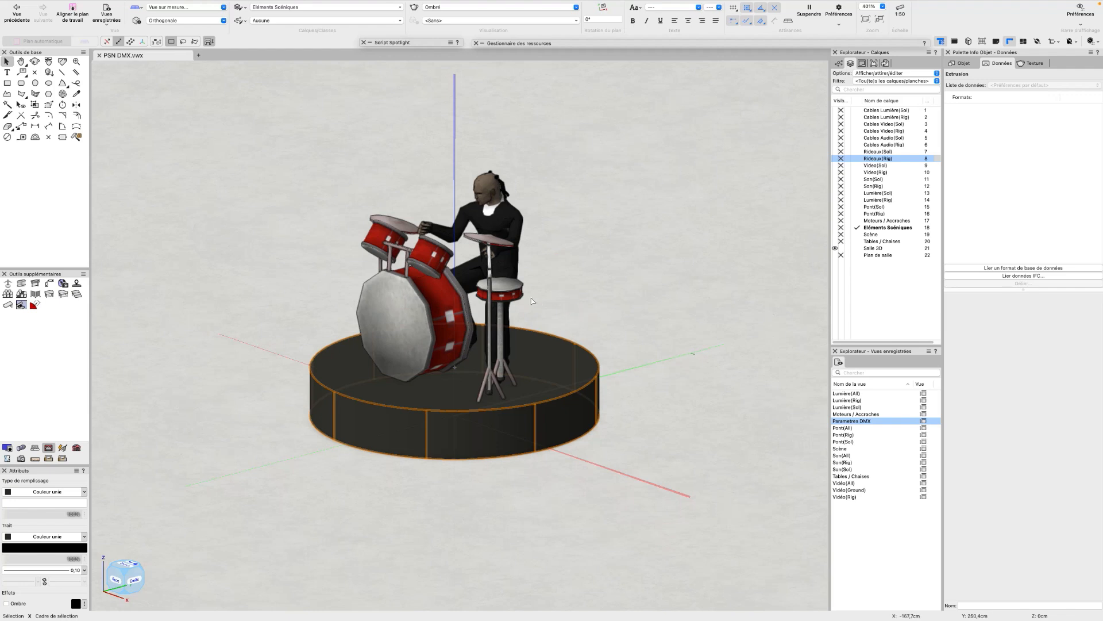
pyautogui.click(558, 396)
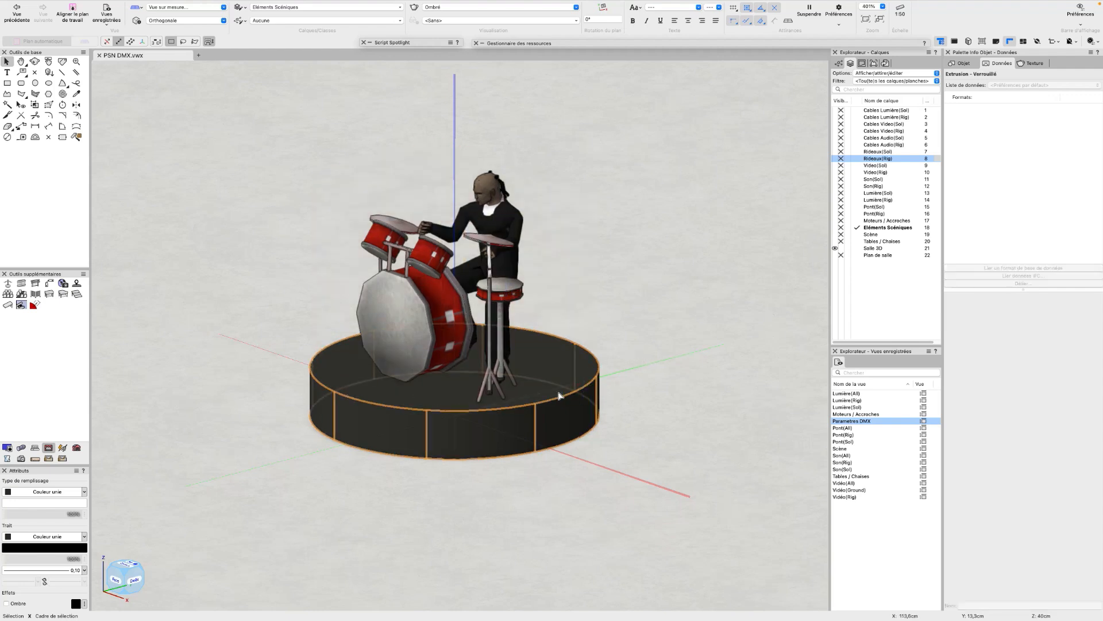
pyautogui.press('super+alt+u')
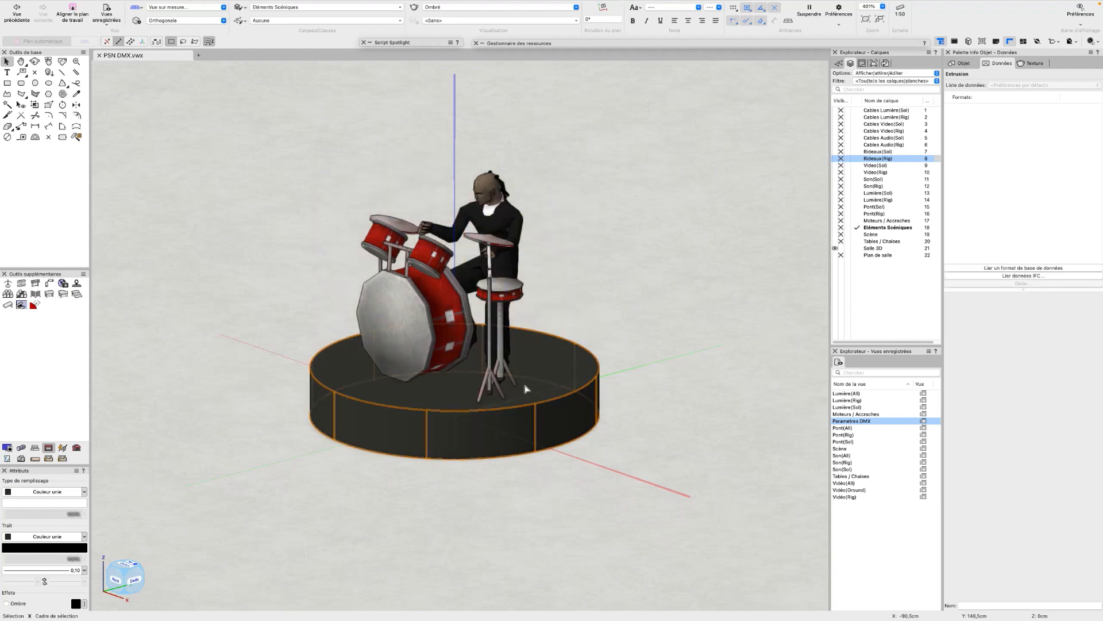
pyautogui.keyDown('shift'); pyautogui.click(515, 303); pyautogui.keyUp('shift')
pyautogui.click(1017, 268)
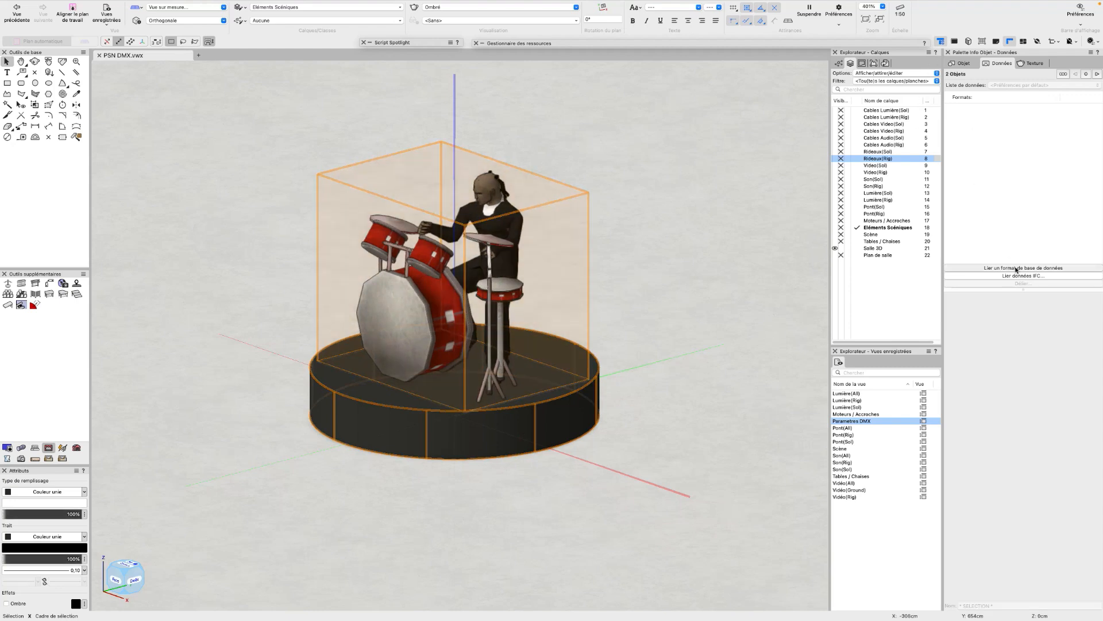
pyautogui.doubleClick(910, 430)
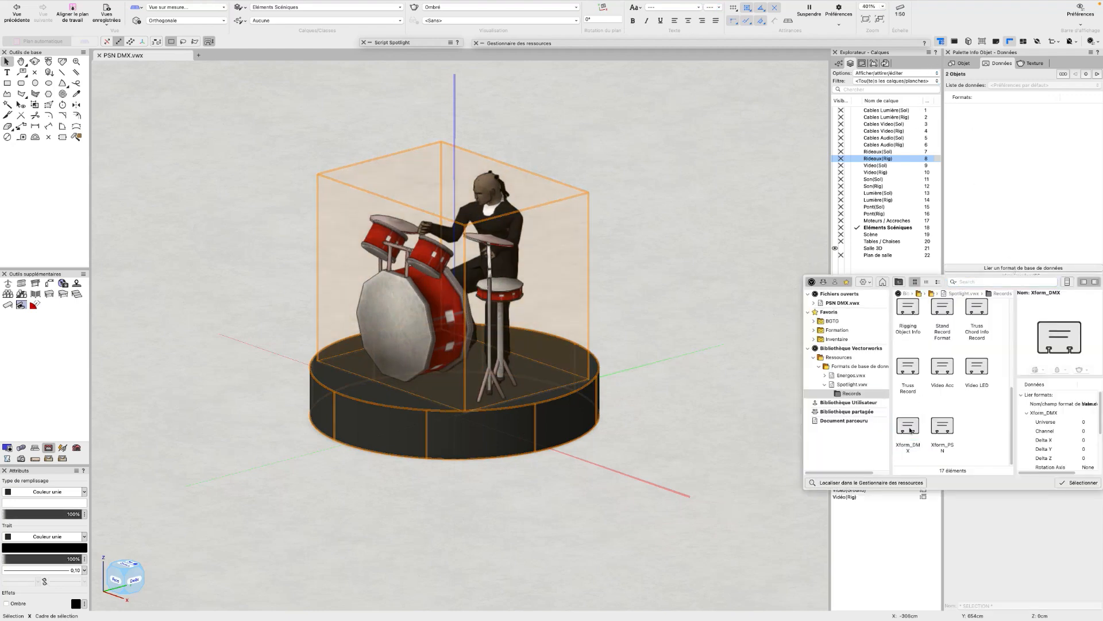
# Step: Set the DMX universe to 1 and enter a shared start channel for the riser and drum kit
pyautogui.click(997, 298)
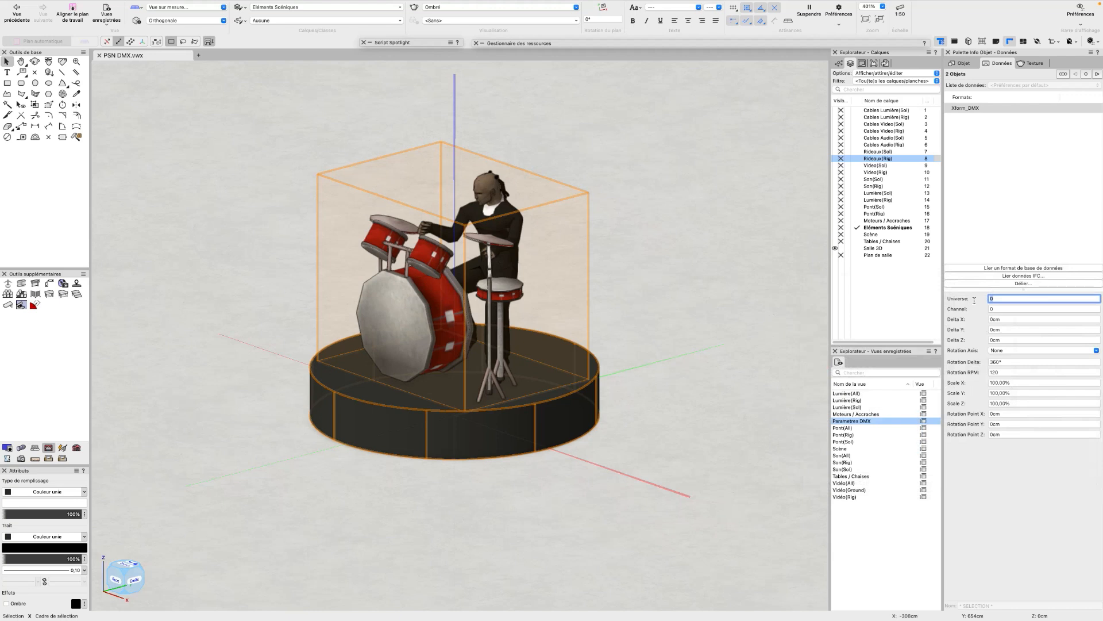
pyautogui.write('1')
pyautogui.press('Tab')
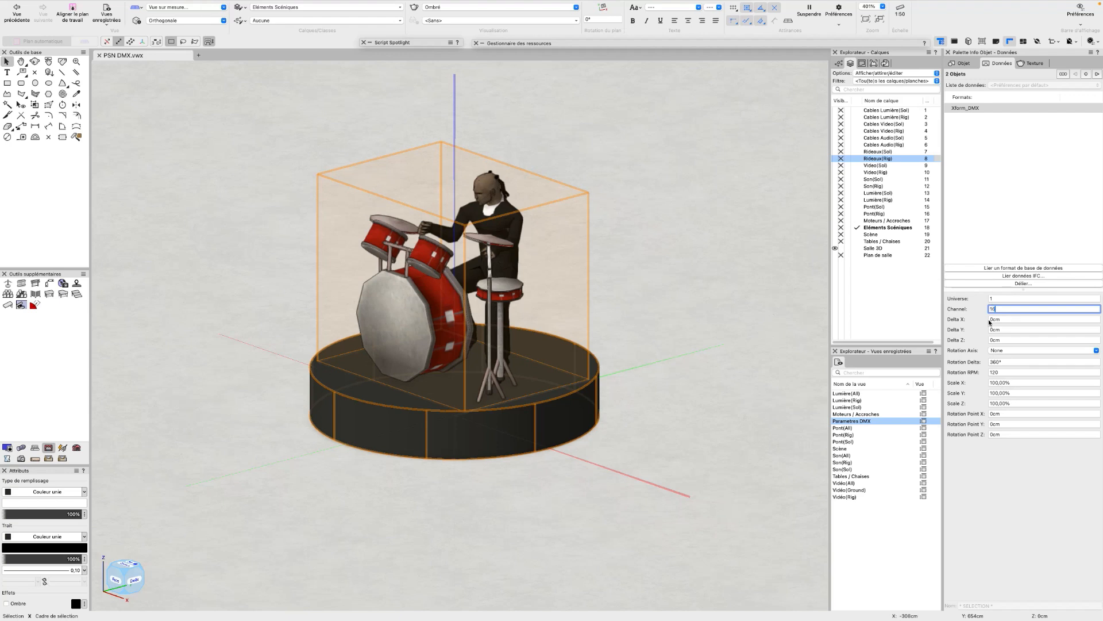
pyautogui.press('Return')
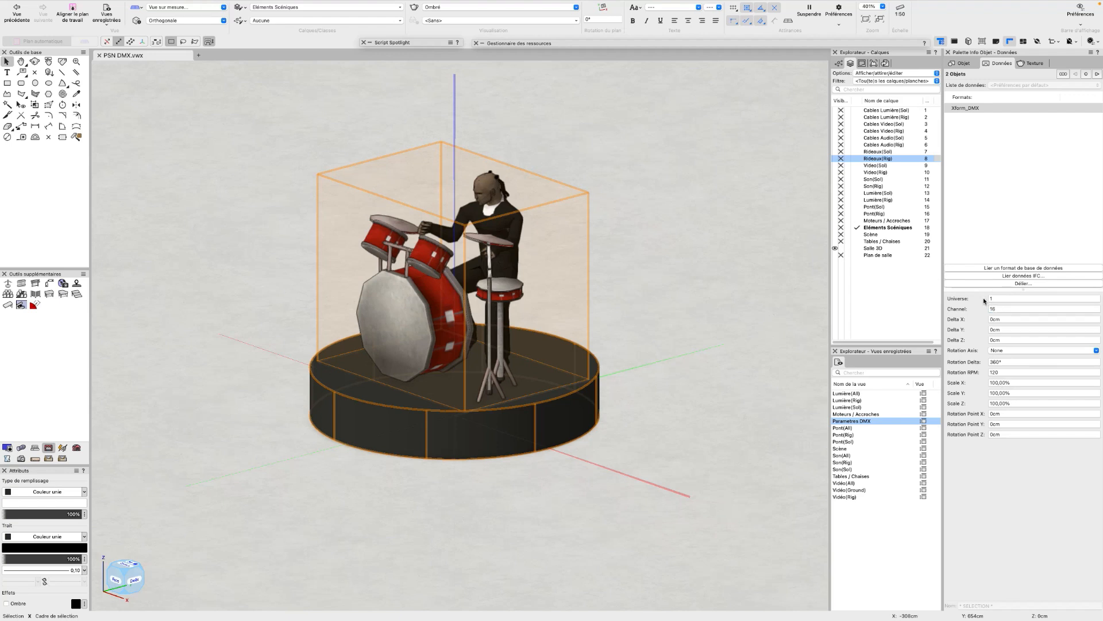
# Step: Set the Rotation Axis of the riser and drum kit to Z and their Rotation RPM to 10
pyautogui.click(995, 351)
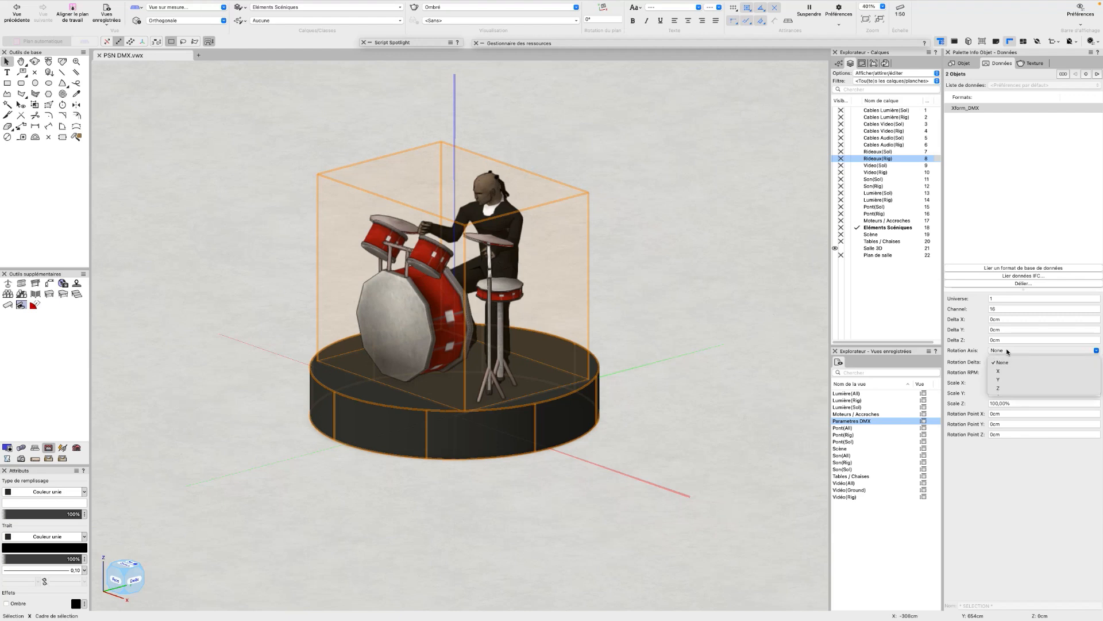
pyautogui.click(1009, 389)
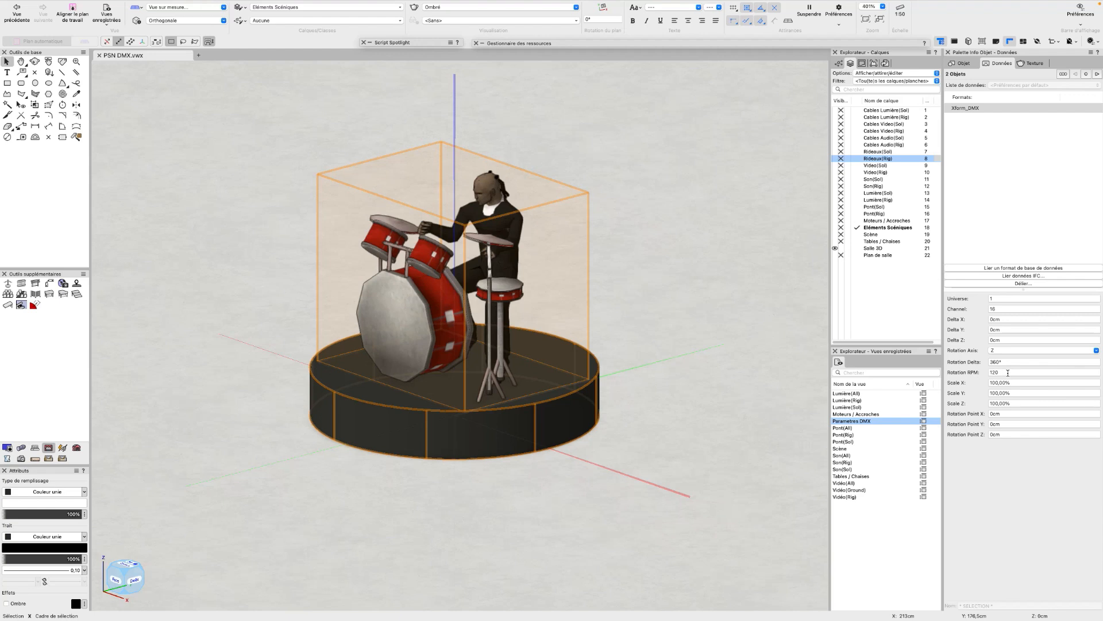
pyautogui.doubleClick(1001, 371)
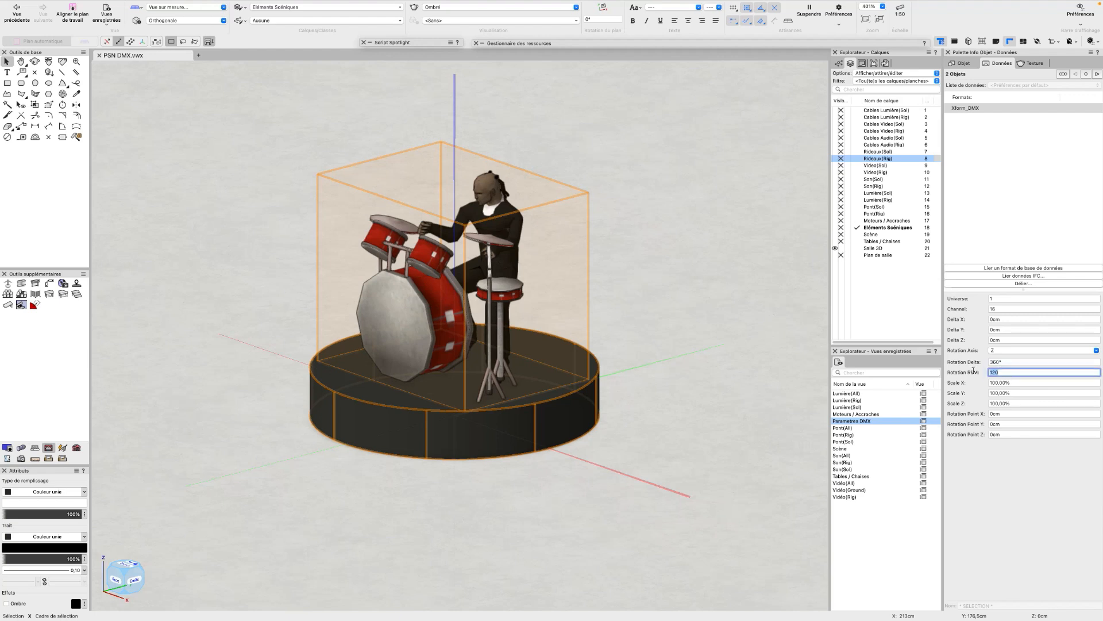
pyautogui.press('Return')
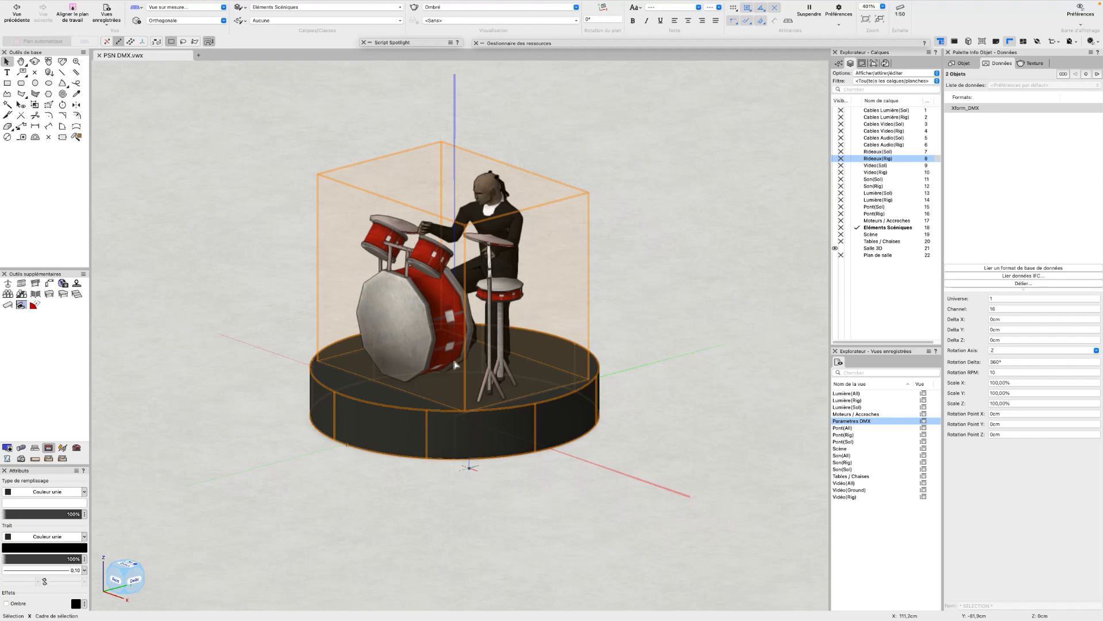
# Step: Deselect the objects and test the rotation of the riser and drum kit in the live DMX preview
pyautogui.click(630, 385)
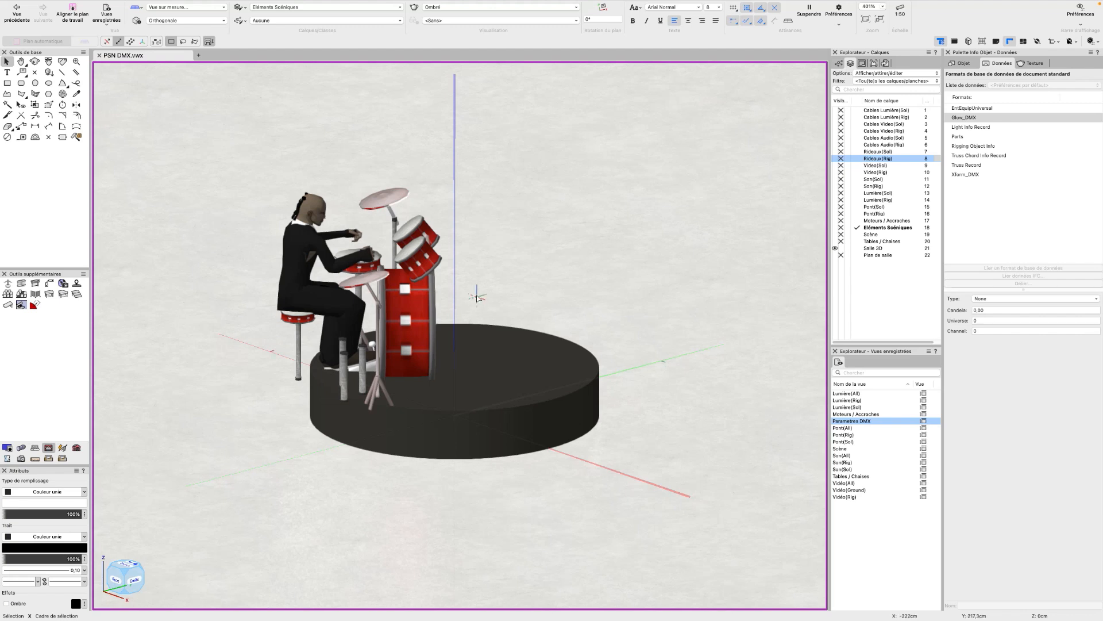
pyautogui.click(530, 298)
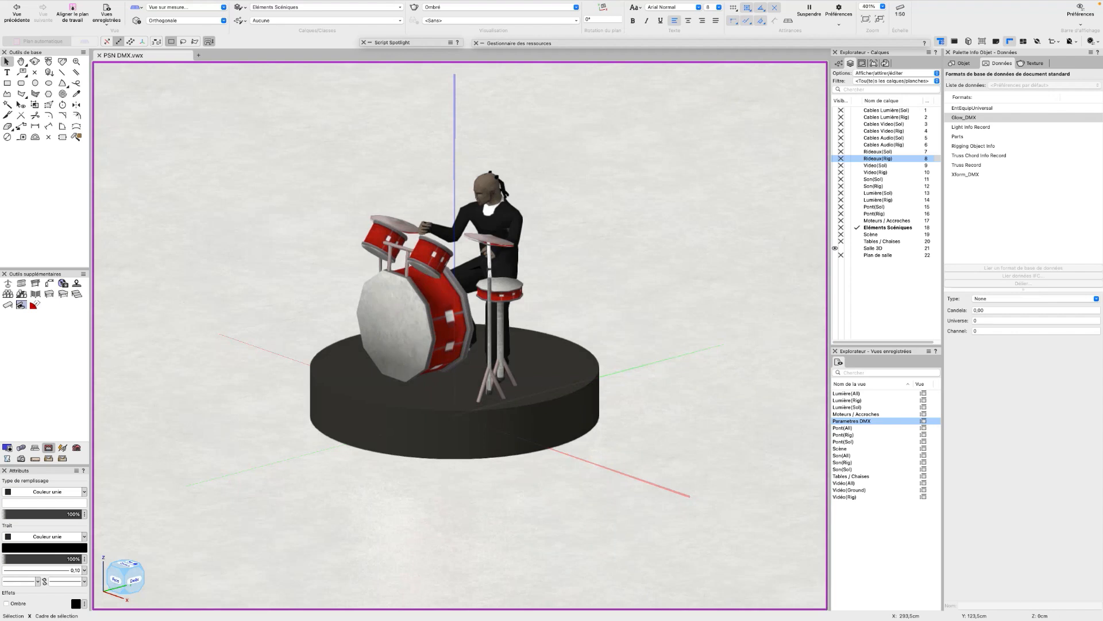
pyautogui.press('super+Tab')
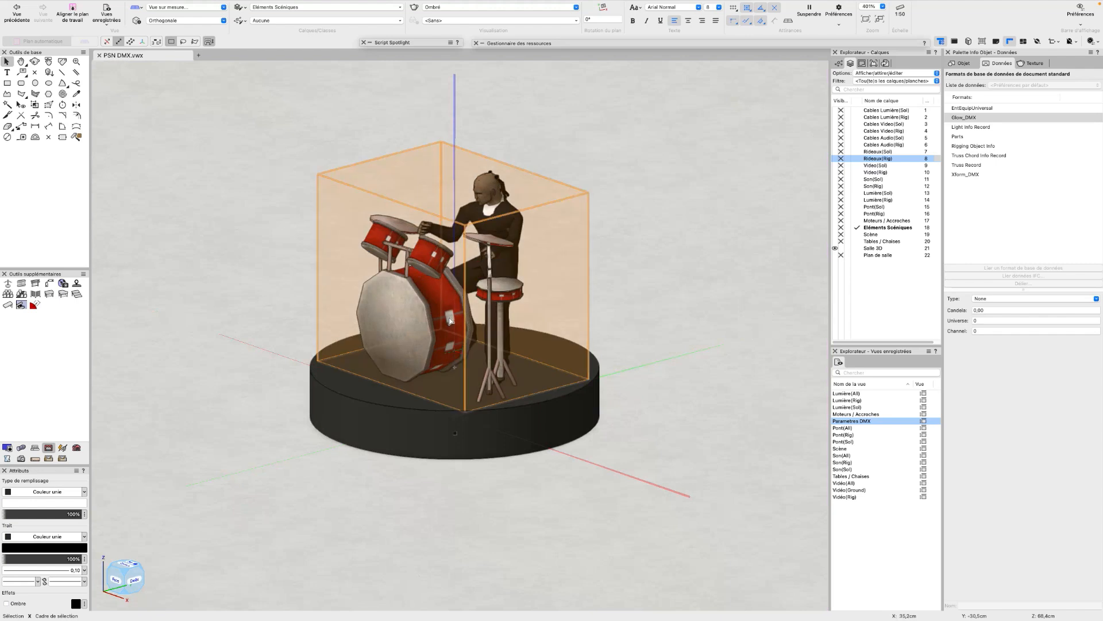
# Step: Show the model from the top and select the drum kit symbol on the riser
pyautogui.click(546, 248)
pyautogui.keyDown('ctrl'); pyautogui.moveTo(479, 249); pyautogui.dragTo(523, 318, button='middle'); pyautogui.keyUp('ctrl')
pyautogui.press('5')
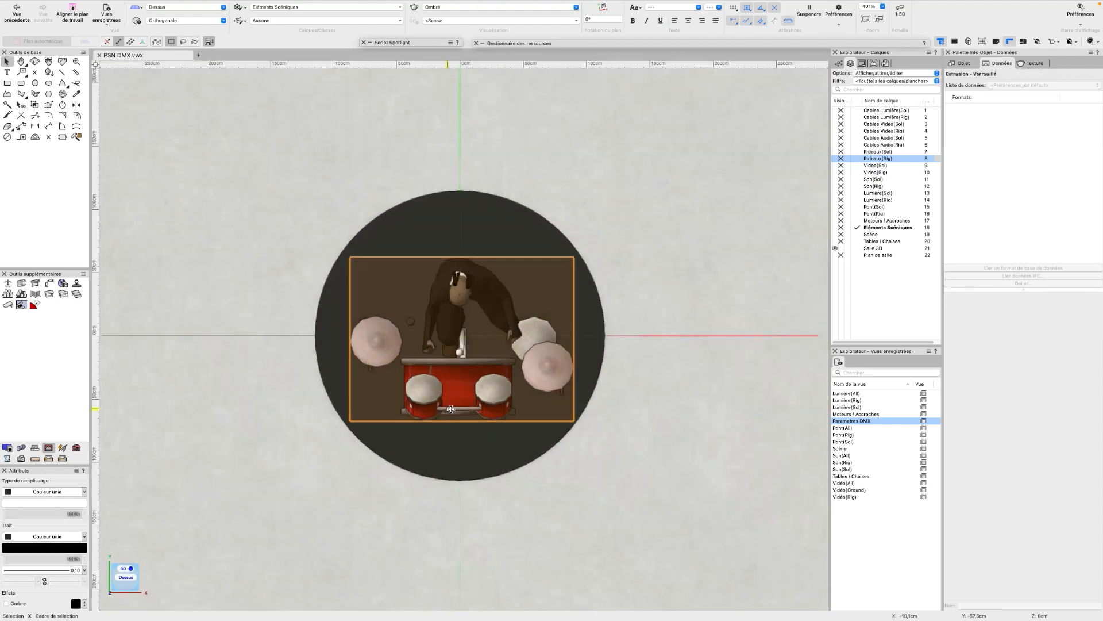
pyautogui.scroll(3, 451, 406)
pyautogui.moveTo(493, 422); pyautogui.dragTo(497, 339, button='middle')
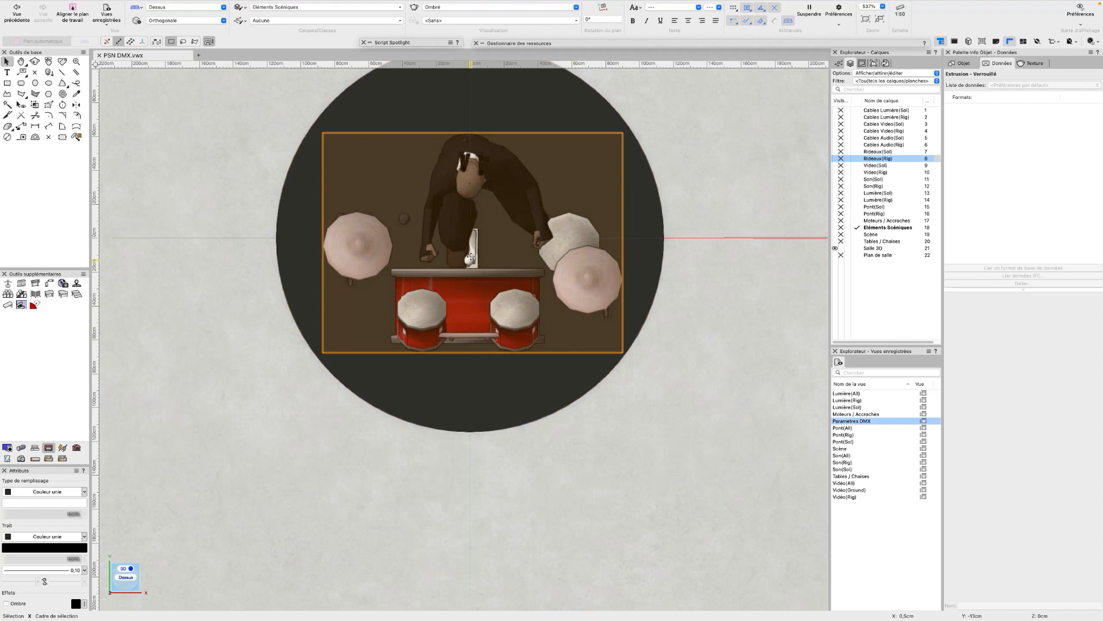
pyautogui.click(472, 311)
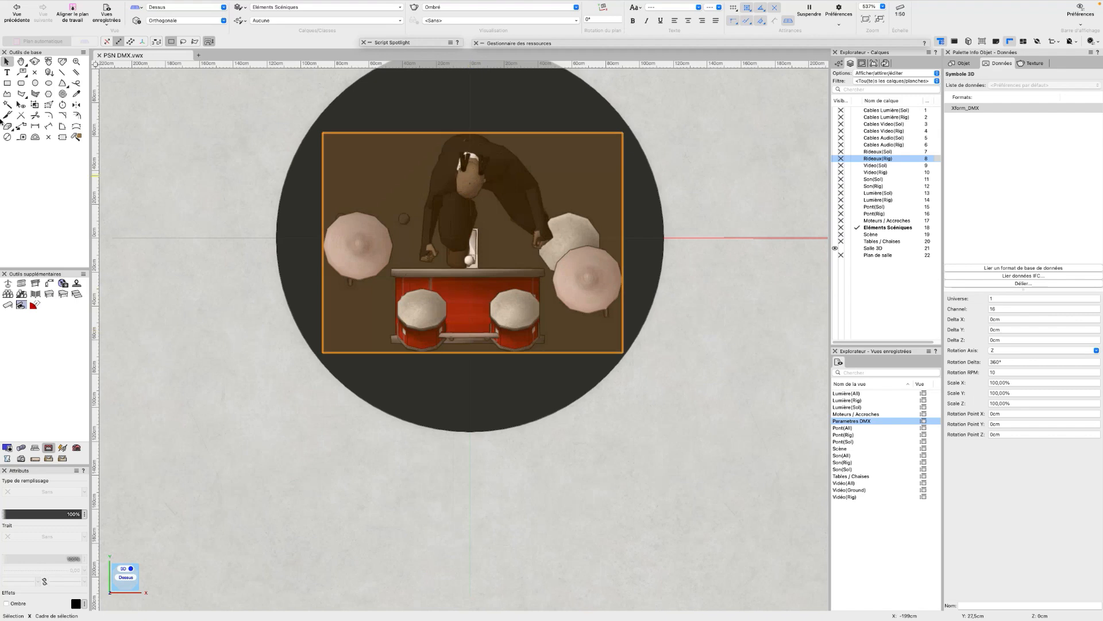
# Step: Measure the offset from the front of the drum kit toward the riser's centre with the Dimension tool
pyautogui.click(35, 137)
pyautogui.click(23, 137)
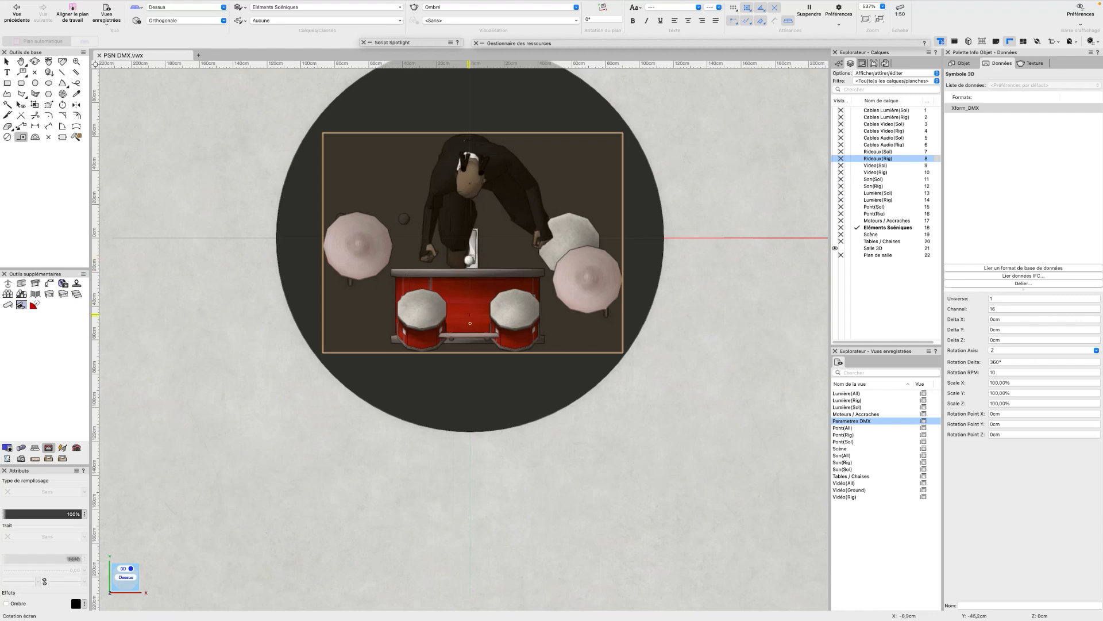
pyautogui.click(470, 334)
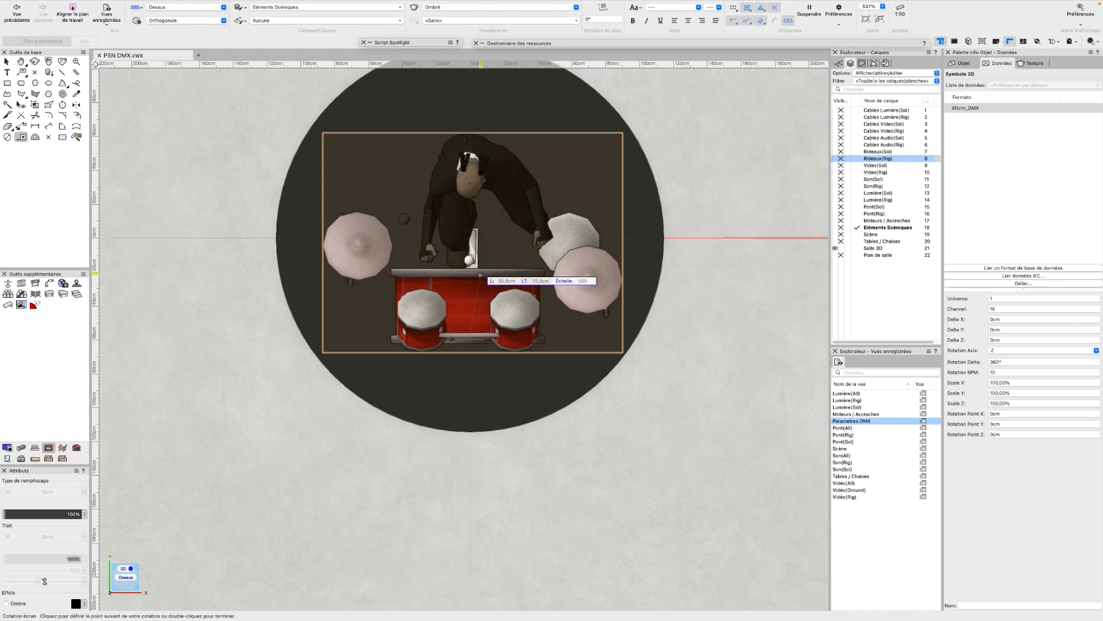
pyautogui.press('Escape')
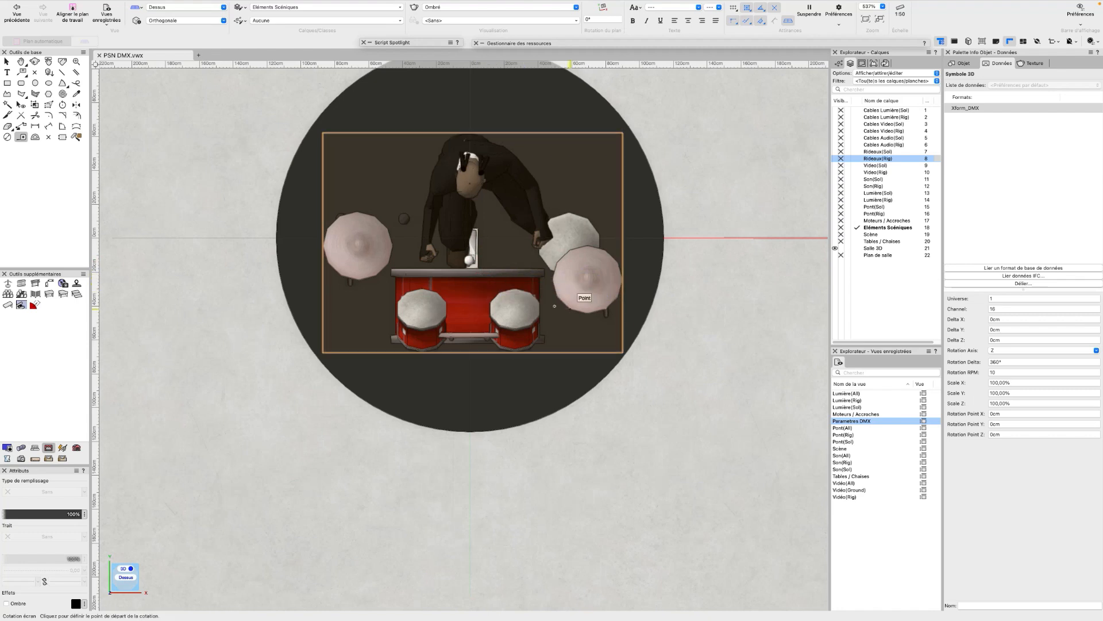
pyautogui.press('x')
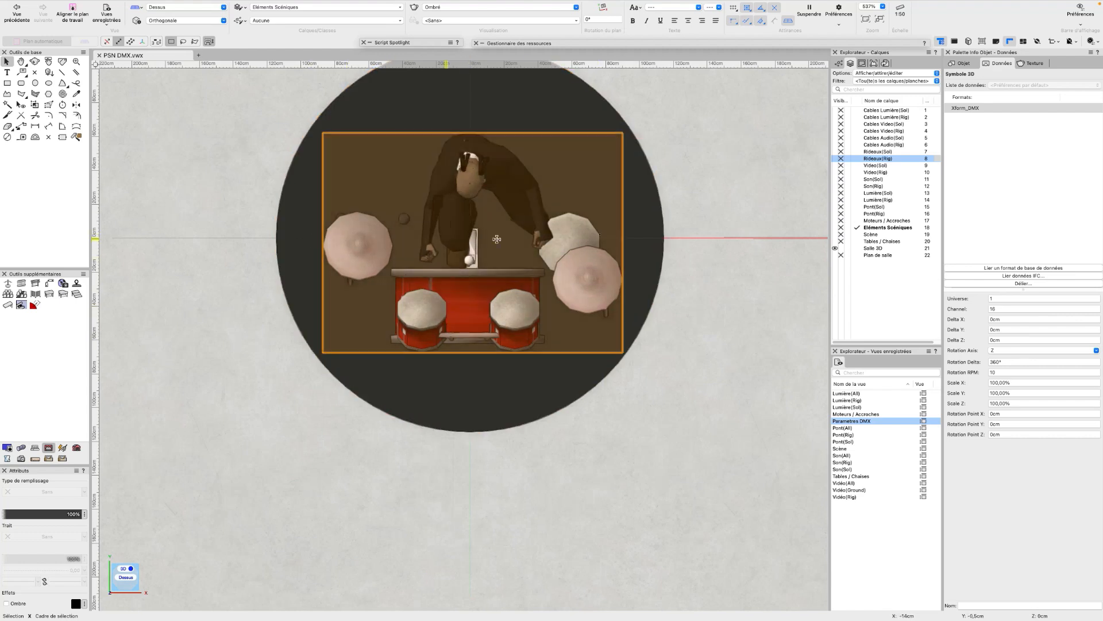
# Step: Offset the drum kit's Rotation Point Y toward the riser's centre and test the rotation in the live DMX preview
pyautogui.click(1003, 424)
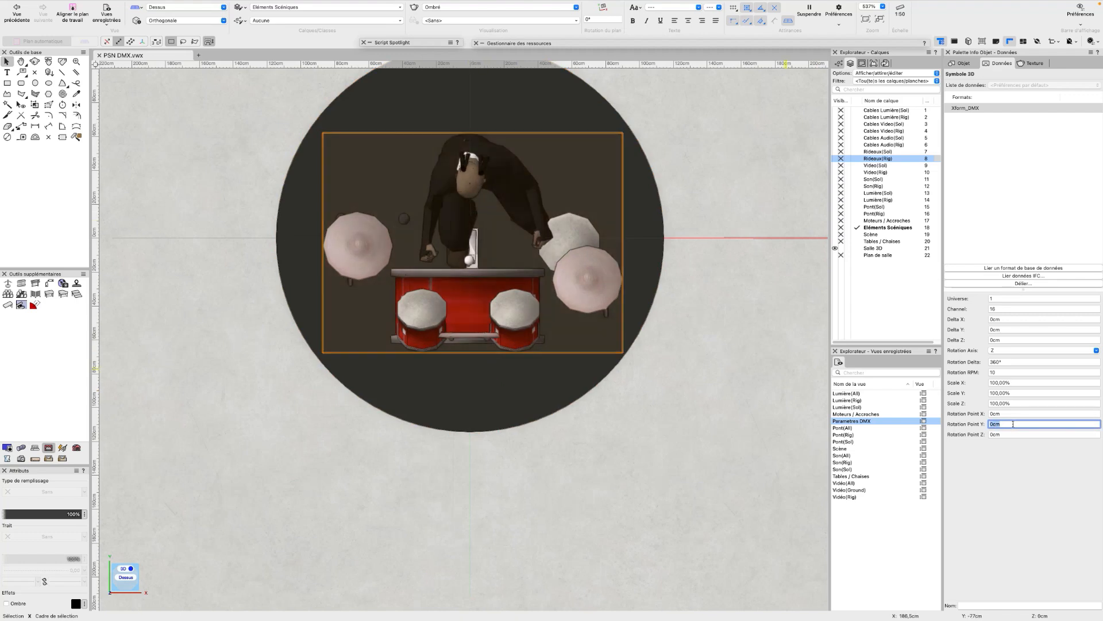
pyautogui.press('Return')
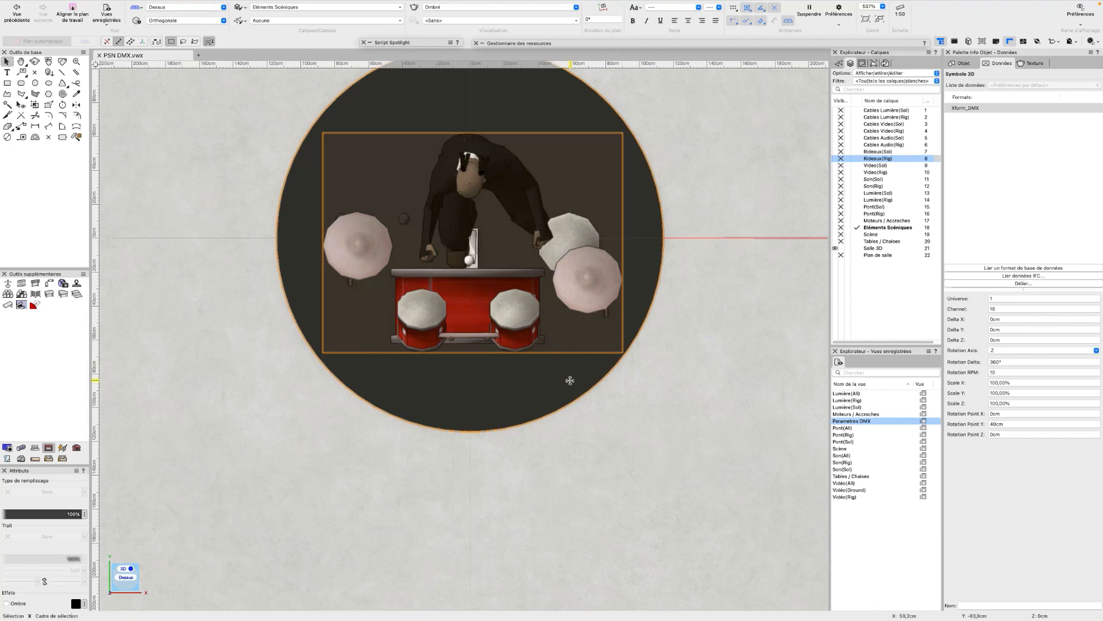
pyautogui.press('super+shift+s')
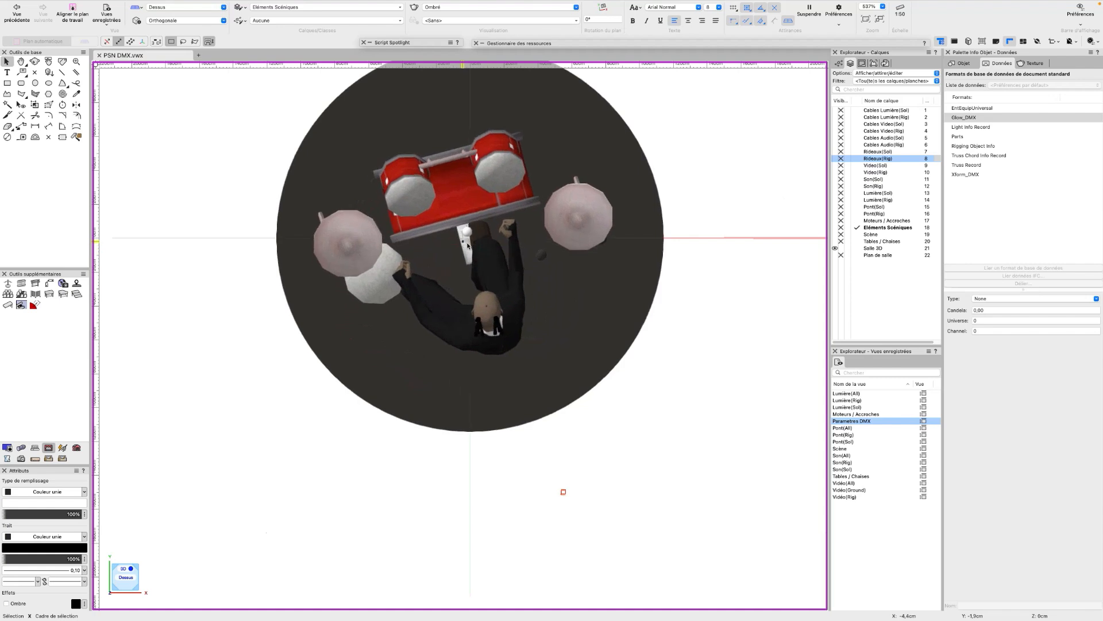
pyautogui.scroll(-1, 654, 497)
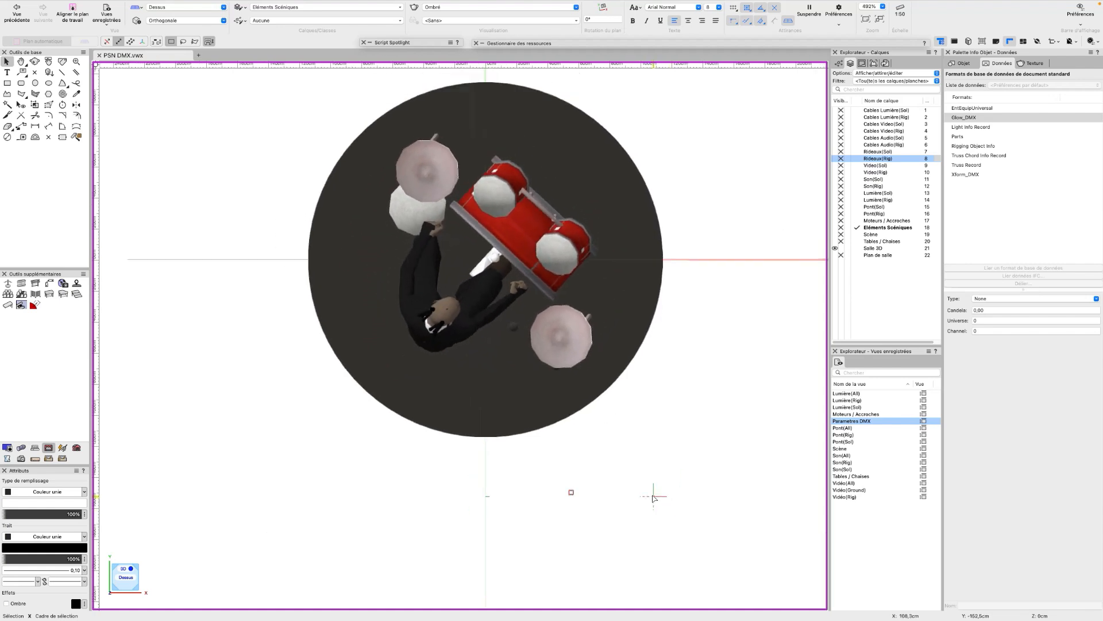
# Step: View the riser and drum kit in 3D and check that they rotate together in the live DMX preview
pyautogui.scroll(-2, 653, 497)
pyautogui.keyDown('ctrl'); pyautogui.moveTo(671, 538); pyautogui.dragTo(522, 337, button='middle'); pyautogui.keyUp('ctrl')
pyautogui.moveTo(703, 576); pyautogui.dragTo(608, 436, button='middle')
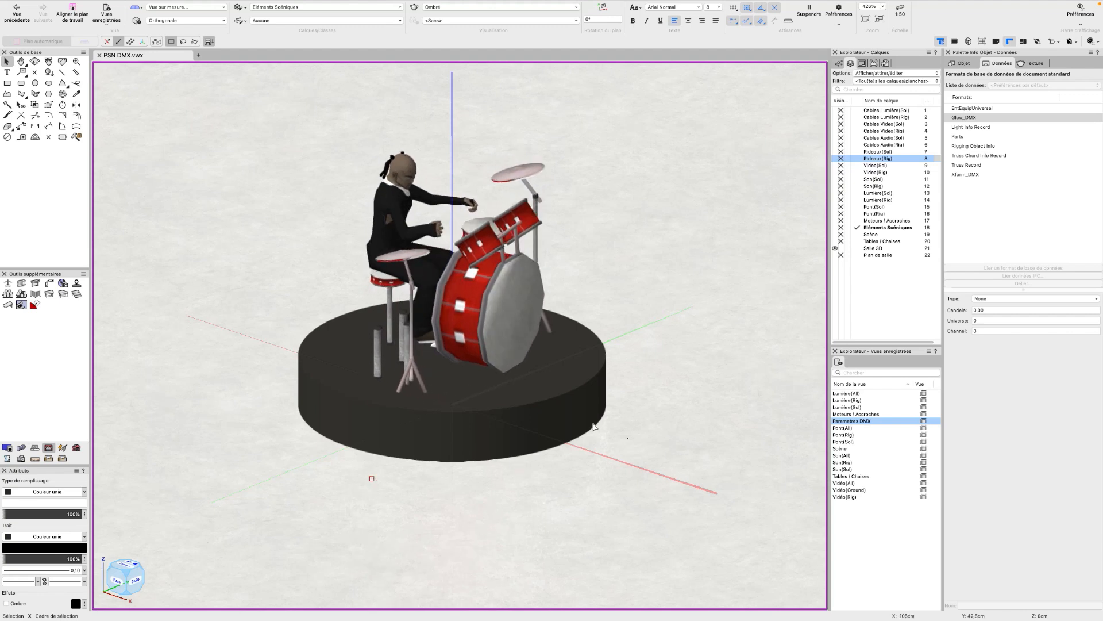
pyautogui.scroll(-3, 611, 379)
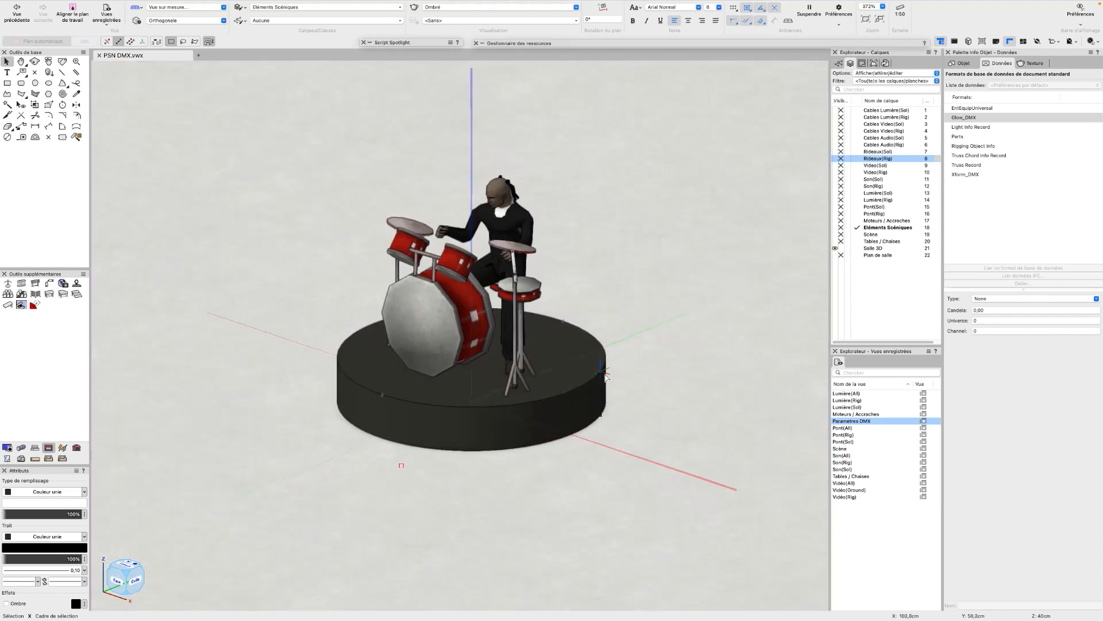
# Step: Examine the Rotation Axis, Rotation Delta and Rotation RPM channel information in the DMX parameter reference table
pyautogui.moveTo(610, 381); pyautogui.dragTo(259, 258, button='middle')
pyautogui.scroll(-8, 583, 364)
pyautogui.moveTo(583, 359); pyautogui.dragTo(301, 316, button='middle')
pyautogui.keyDown('super'); pyautogui.moveTo(557, 477); pyautogui.dragTo(655, 562, button='middle'); pyautogui.keyUp('super')
pyautogui.moveTo(607, 428); pyautogui.dragTo(438, 433, button='middle')
pyautogui.scroll(3, 625, 378)
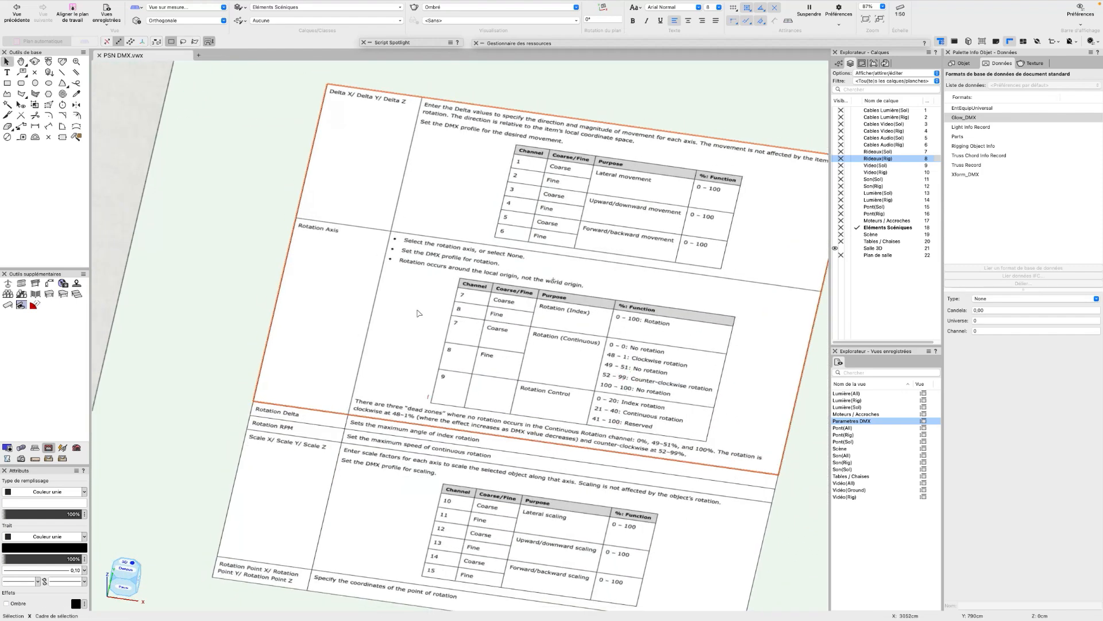
pyautogui.moveTo(494, 333); pyautogui.dragTo(444, 285, button='middle')
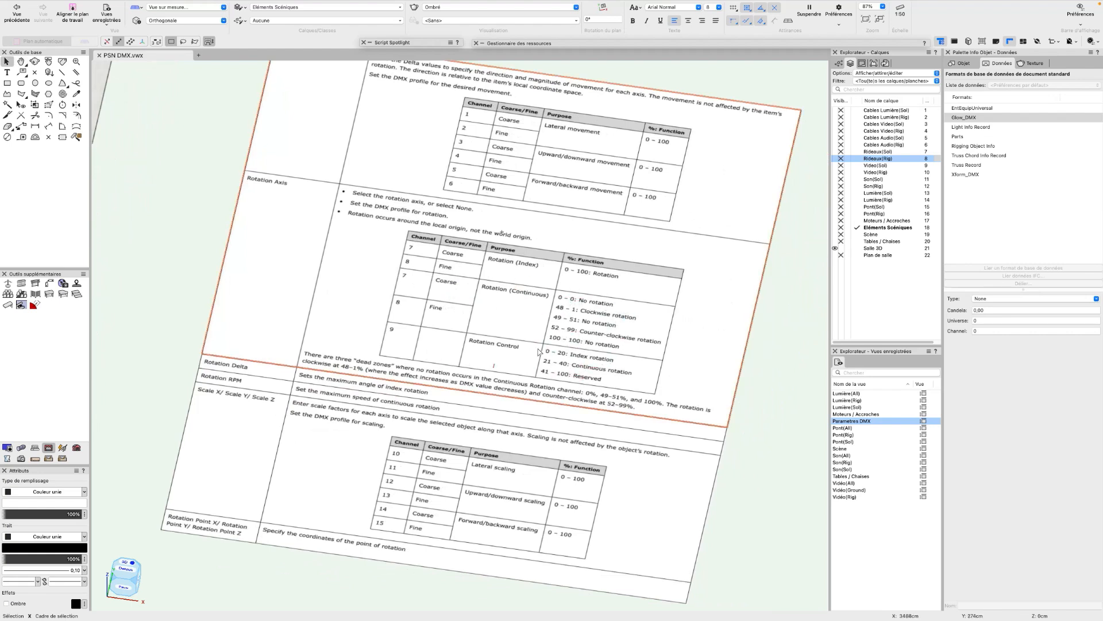
pyautogui.scroll(-1, 471, 325)
pyautogui.moveTo(436, 314); pyautogui.dragTo(567, 314, button='middle')
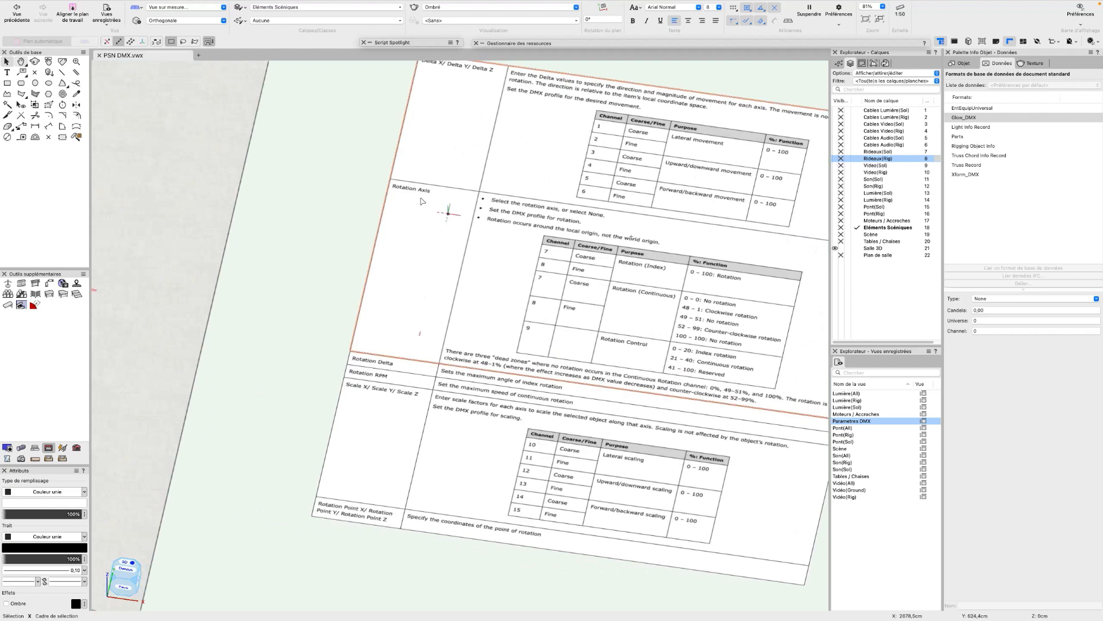
# Step: Select the drum riser and review its Xform_DMX rotation settings, including the available Rotation Axis options
pyautogui.scroll(-8, 437, 365)
pyautogui.moveTo(368, 359); pyautogui.dragTo(516, 382, button='middle')
pyautogui.scroll(4, 325, 332)
pyautogui.scroll(10, 323, 332)
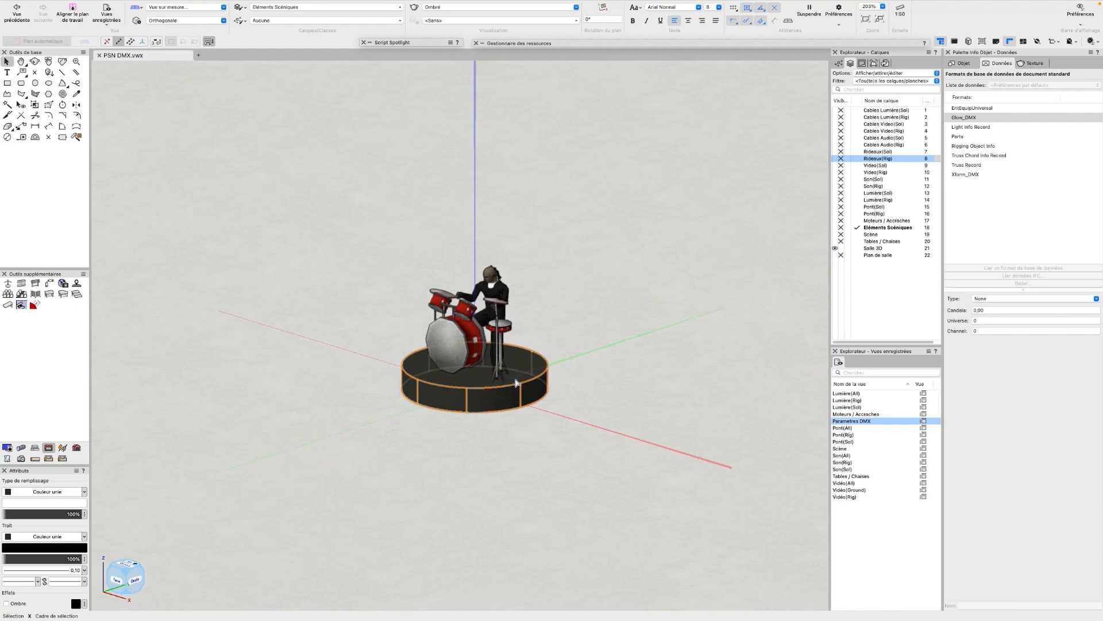
pyautogui.click(516, 382)
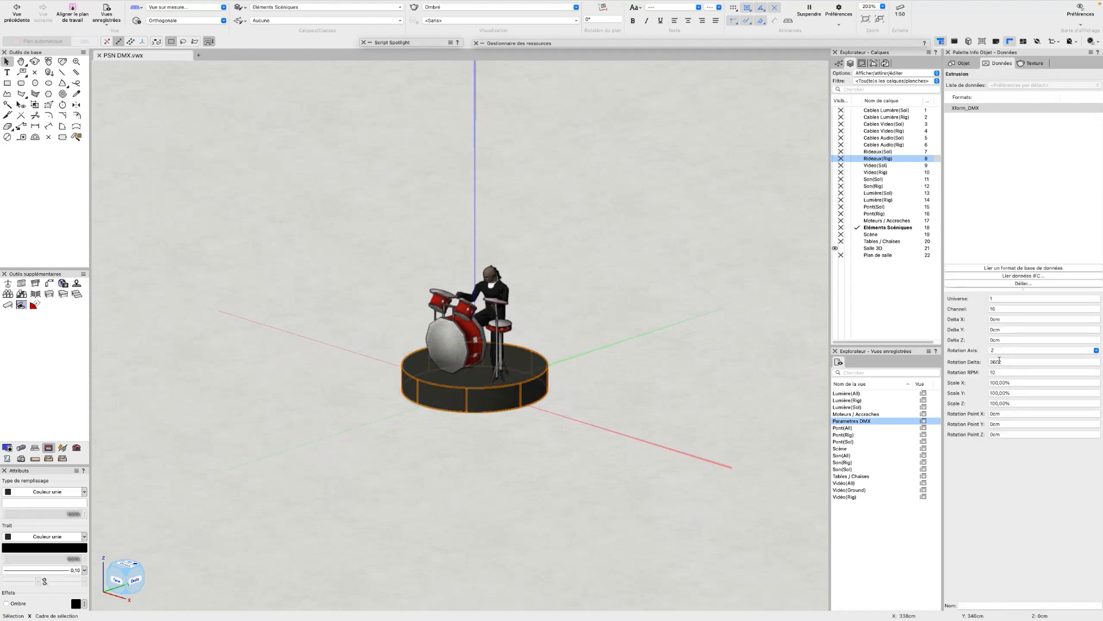
pyautogui.click(1001, 352)
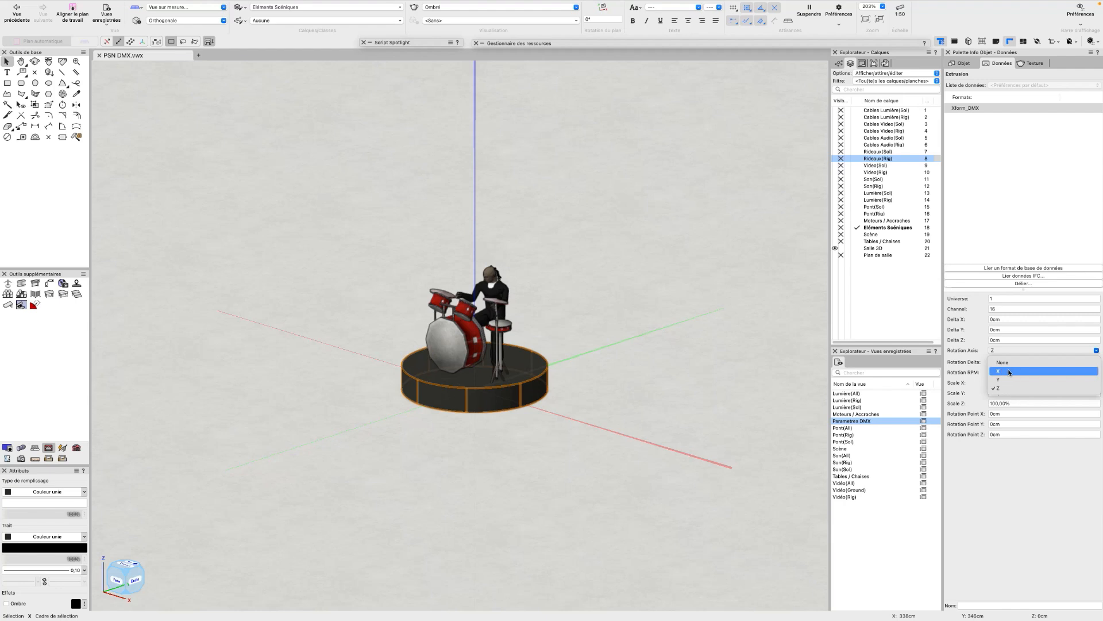
pyautogui.click(971, 361)
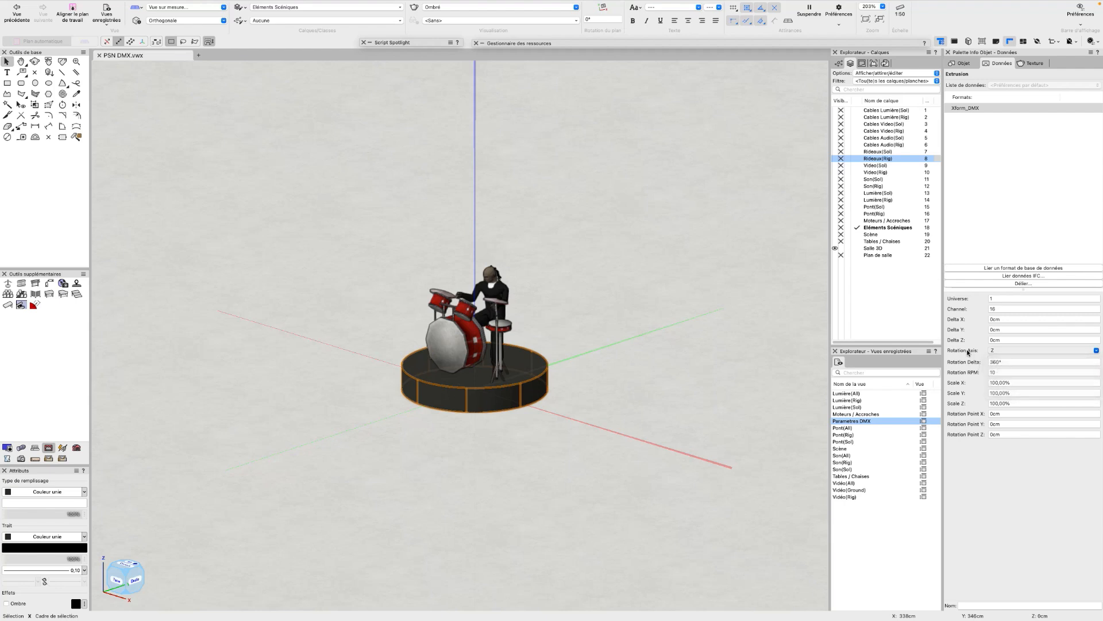
pyautogui.scroll(3, 587, 362)
pyautogui.scroll(-4, 587, 362)
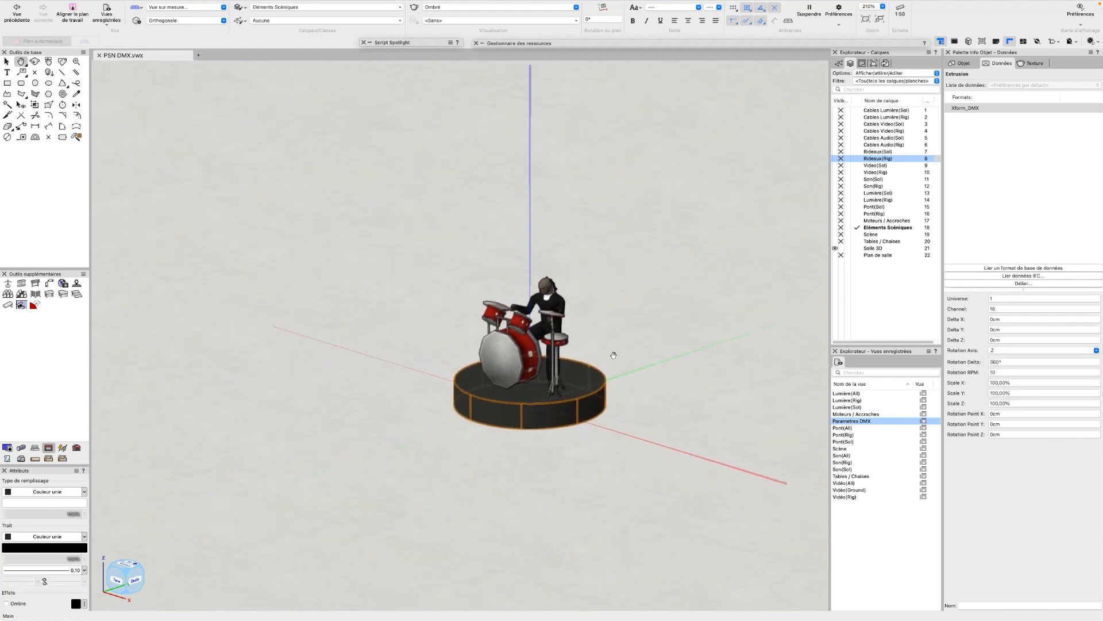
pyautogui.hscroll(5, 570, 369)
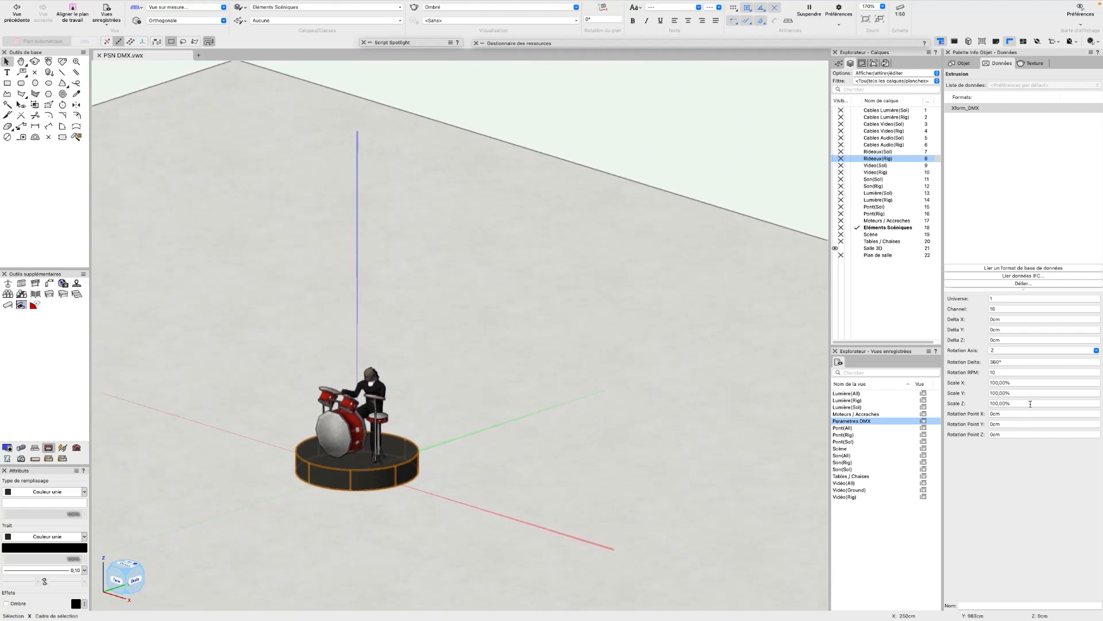
# Step: Make the Rideaux(Sol) layer active and show both curtain halves in the 3D view
pyautogui.click(857, 152)
pyautogui.hscroll(-3, 658, 267)
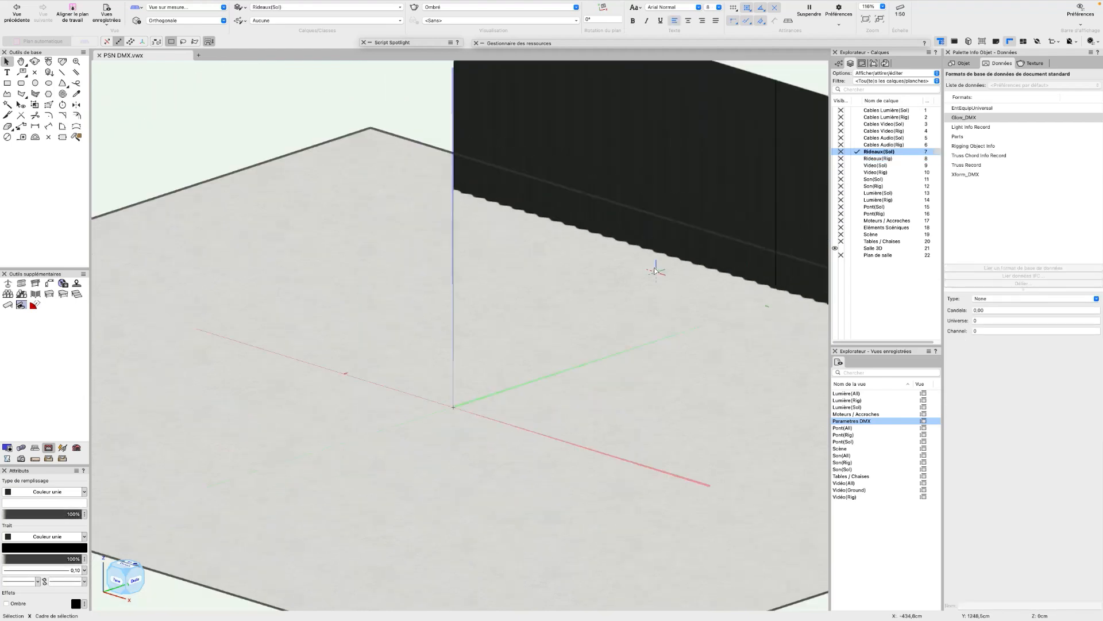
pyautogui.hscroll(5, 604, 305)
pyautogui.hotkey('shift', 'c')
pyautogui.moveTo(550, 343); pyautogui.dragTo(628, 259)
pyautogui.press('h')
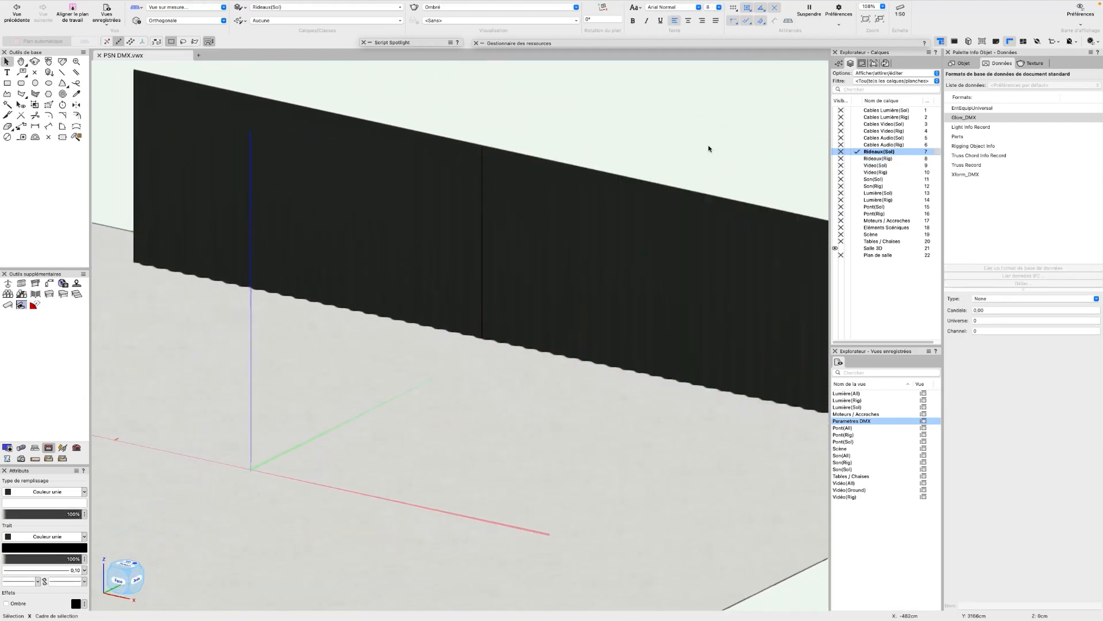
pyautogui.moveTo(710, 148); pyautogui.dragTo(669, 150)
pyautogui.press('x')
# Step: Delete the right-hand half of the curtain
pyautogui.click(431, 227)
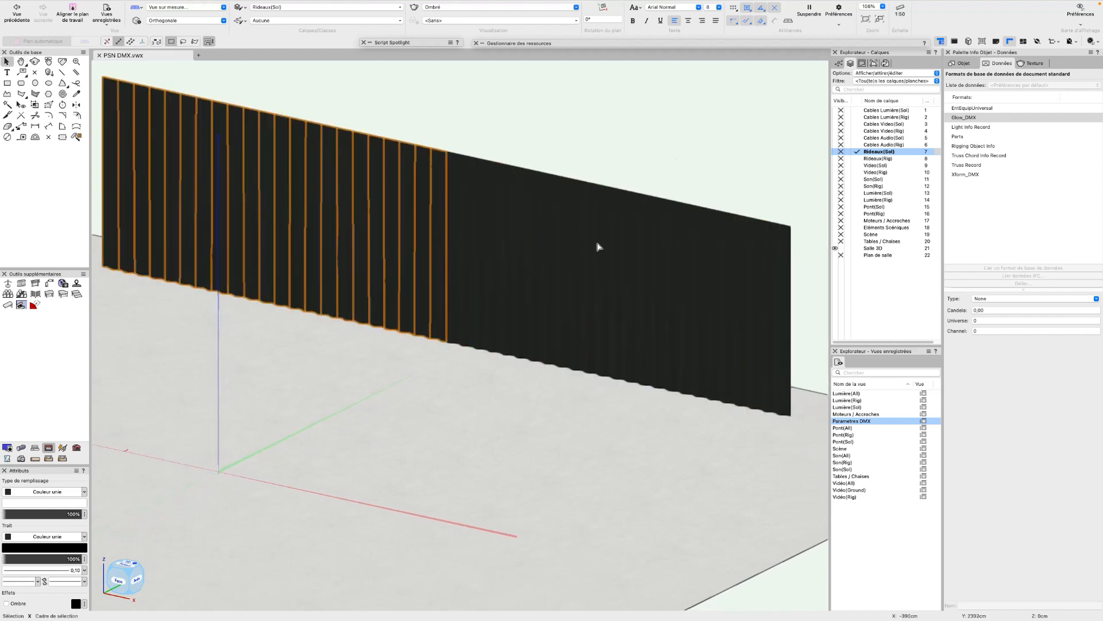
pyautogui.click(562, 236)
pyautogui.click(579, 129)
pyautogui.moveTo(579, 128); pyautogui.dragTo(638, 224, button='middle')
pyautogui.click(638, 249)
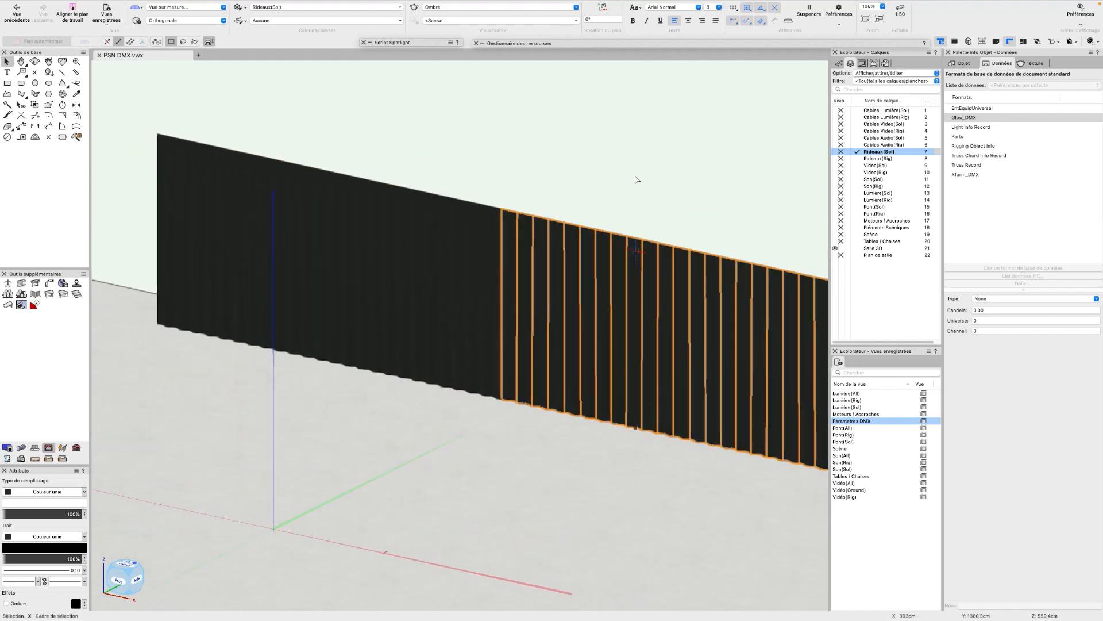
pyautogui.press('Delete')
# Step: Detach the existing Xform_DMX record from the remaining curtain and attach a fresh one from the Spotlight library
pyautogui.click(458, 251)
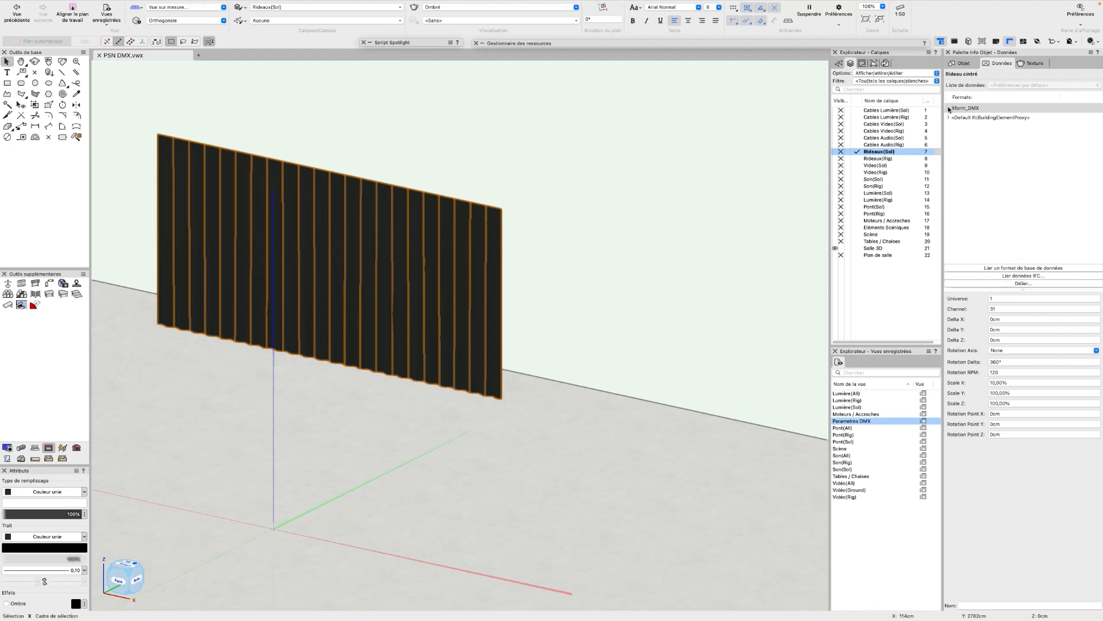
pyautogui.click(1021, 282)
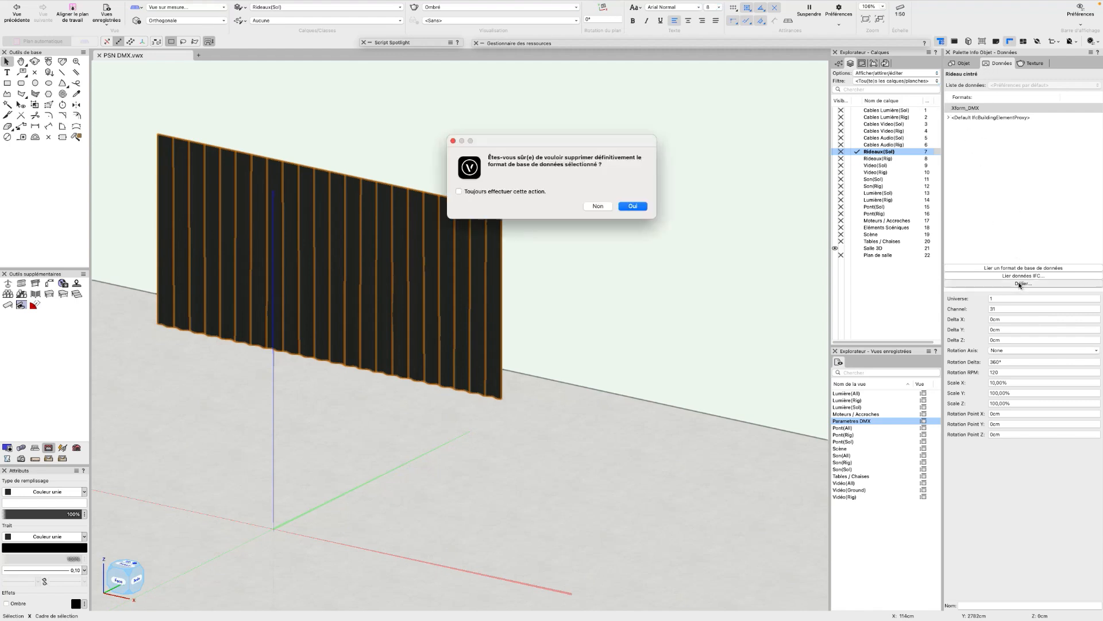
pyautogui.click(634, 210)
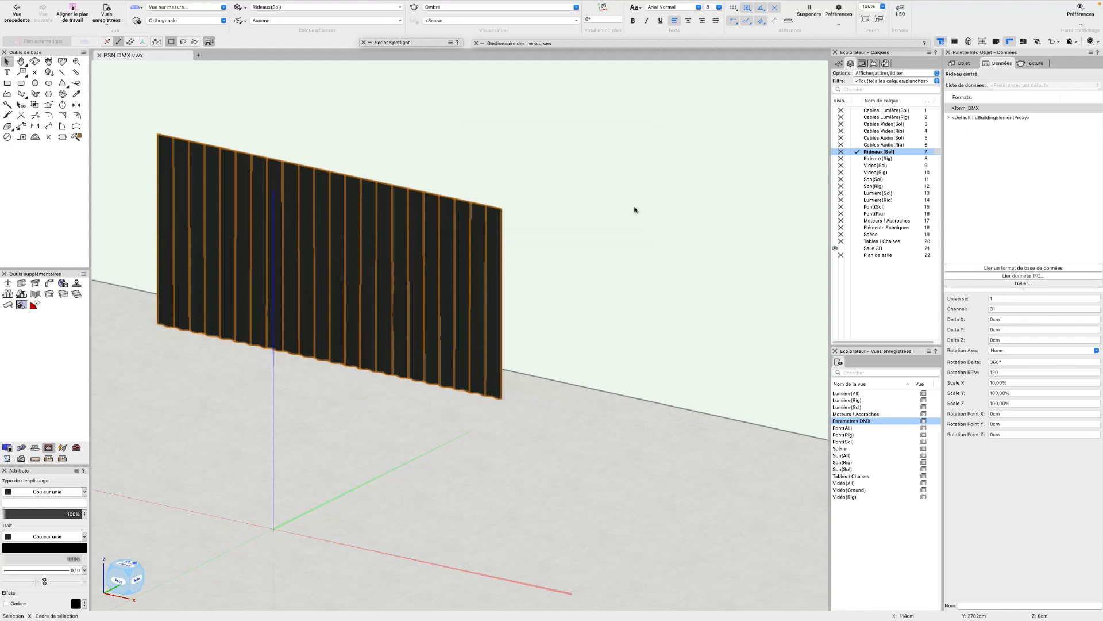
pyautogui.click(1015, 269)
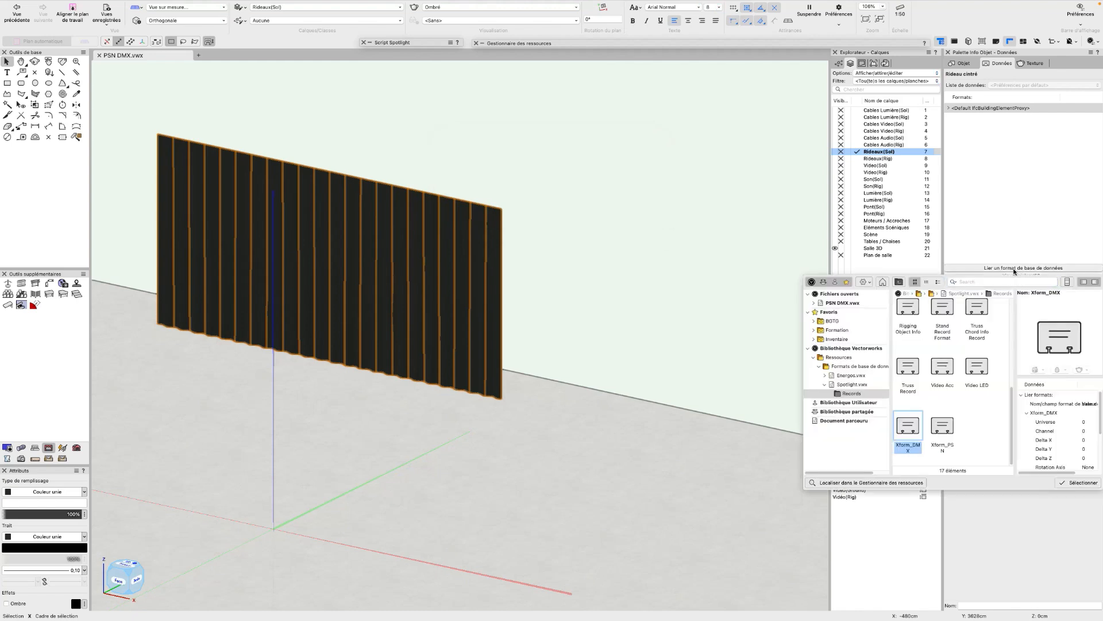
pyautogui.doubleClick(908, 426)
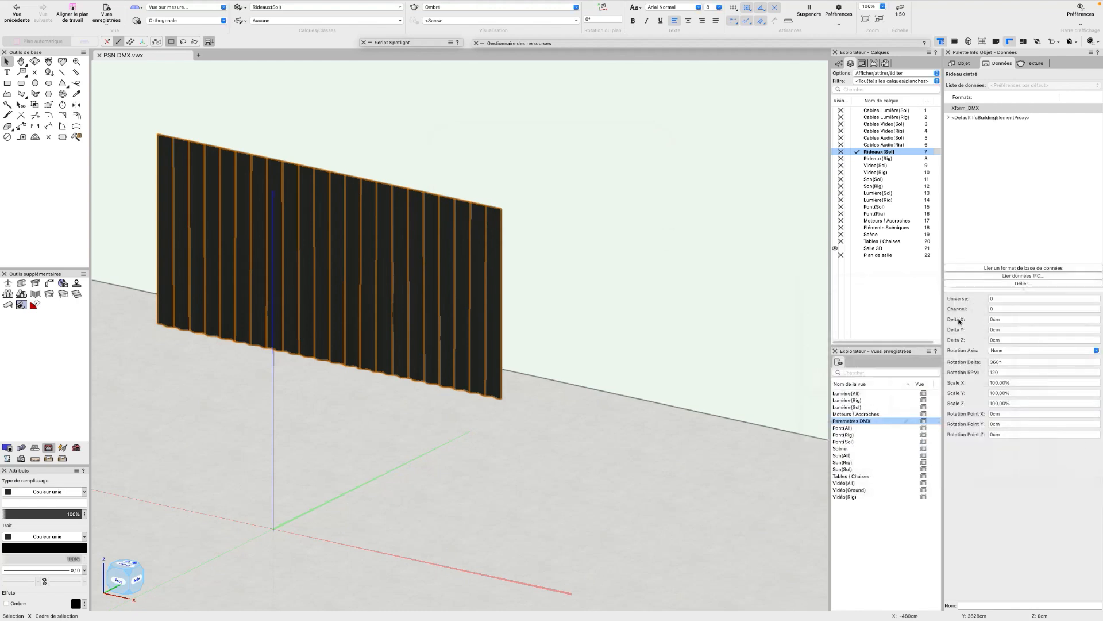
# Step: Set the curtain's Xform_DMX record to Universe 1 and Channel 31
pyautogui.click(980, 297)
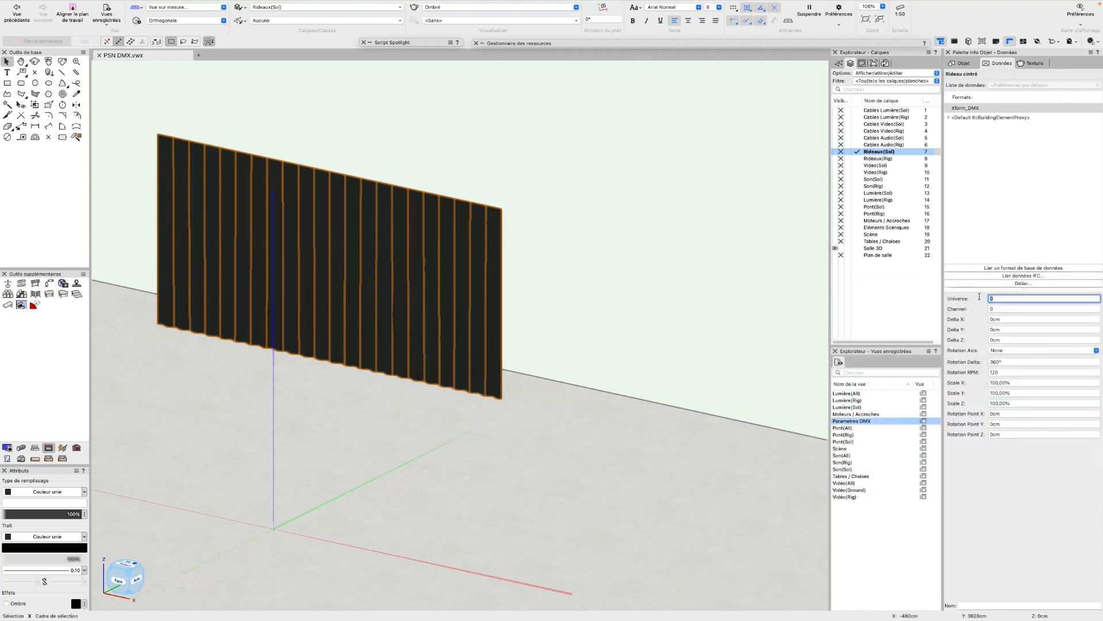
pyautogui.click(1005, 308)
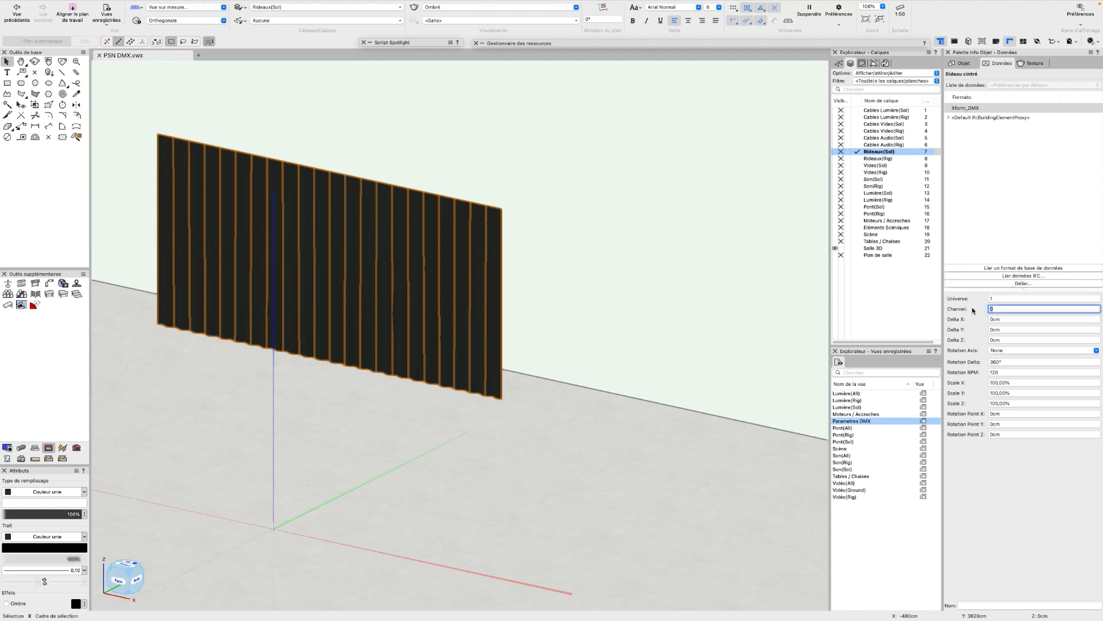
pyautogui.press('Return')
pyautogui.press('e')
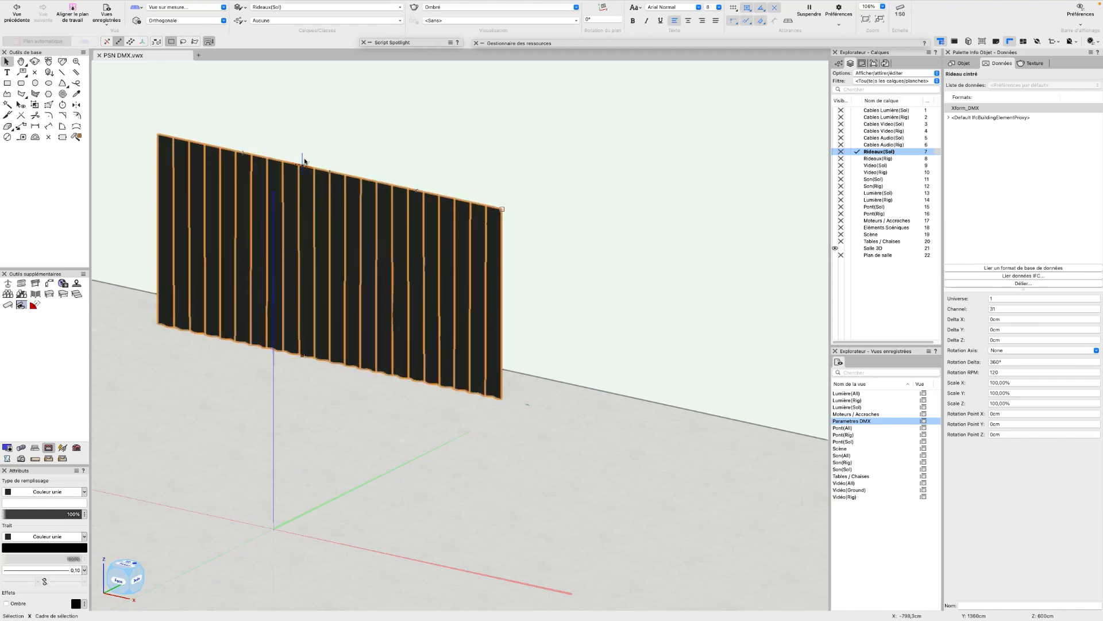
pyautogui.moveTo(380, 140); pyautogui.dragTo(549, 205, button='middle')
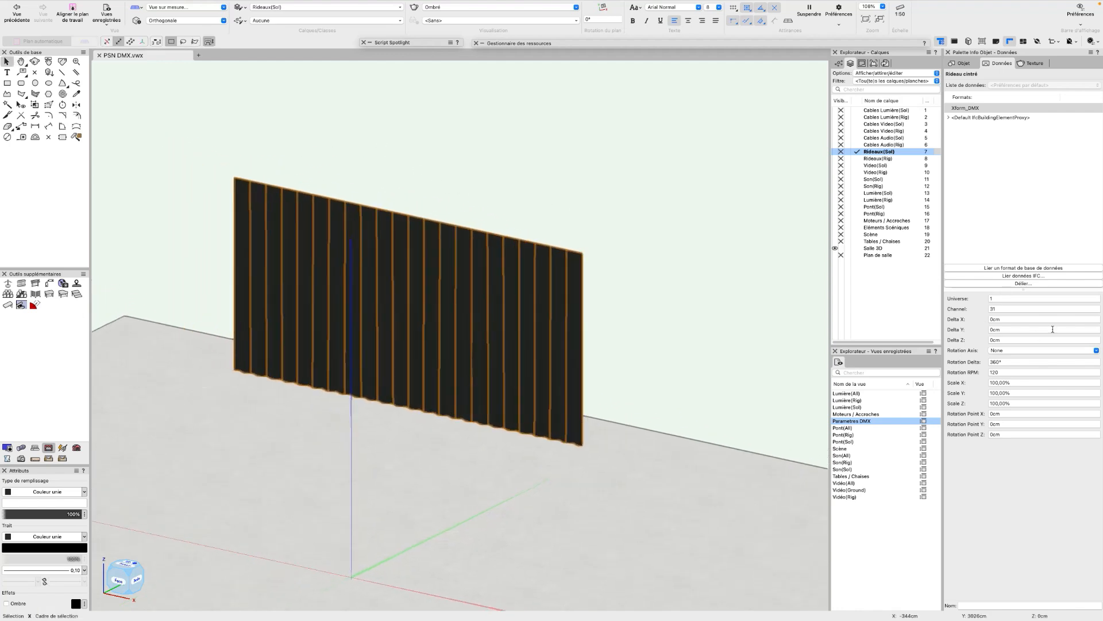
# Step: Reselect the curtain and set its Xform_DMX Scale X to 0,1 (10%)
pyautogui.click(655, 271)
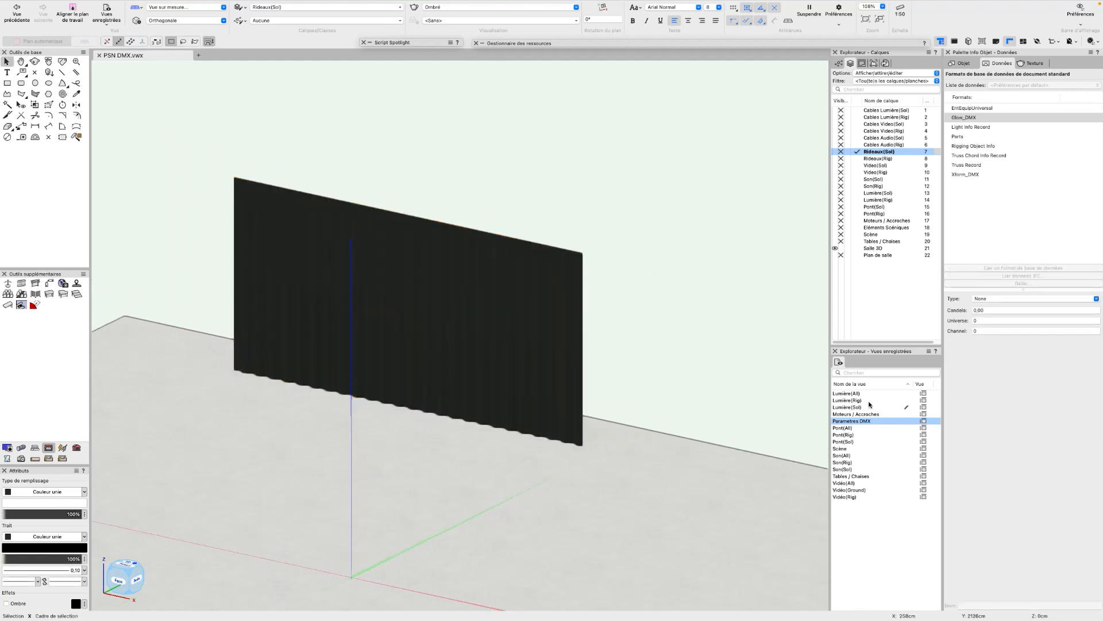
pyautogui.click(582, 295)
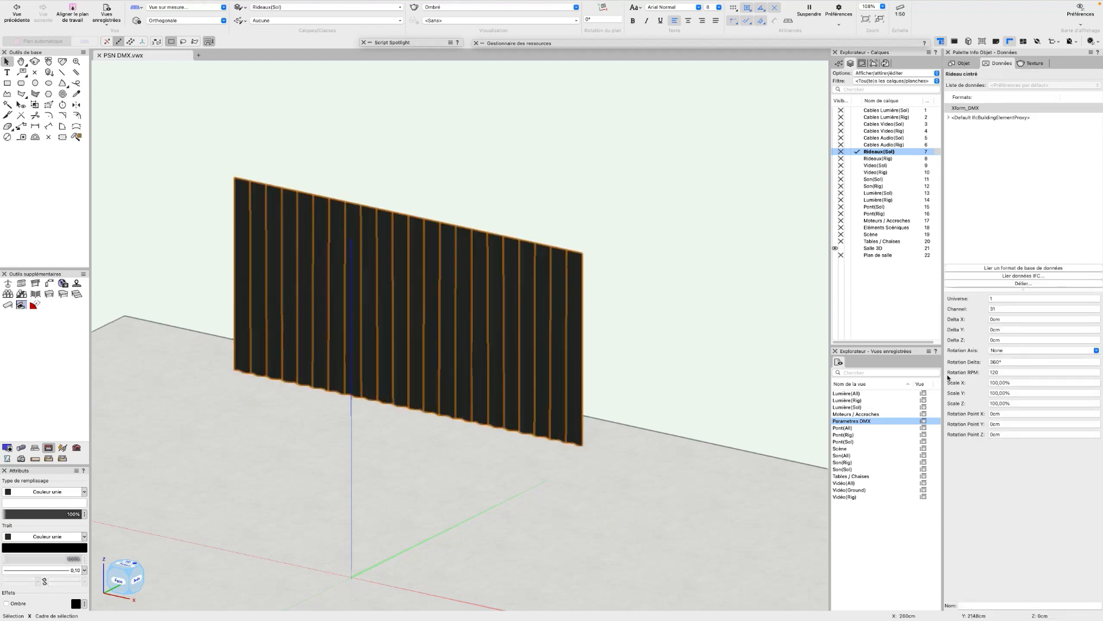
pyautogui.click(1013, 381)
pyautogui.write('0,1')
pyautogui.press('Return')
pyautogui.moveTo(653, 352); pyautogui.dragTo(599, 315, button='middle')
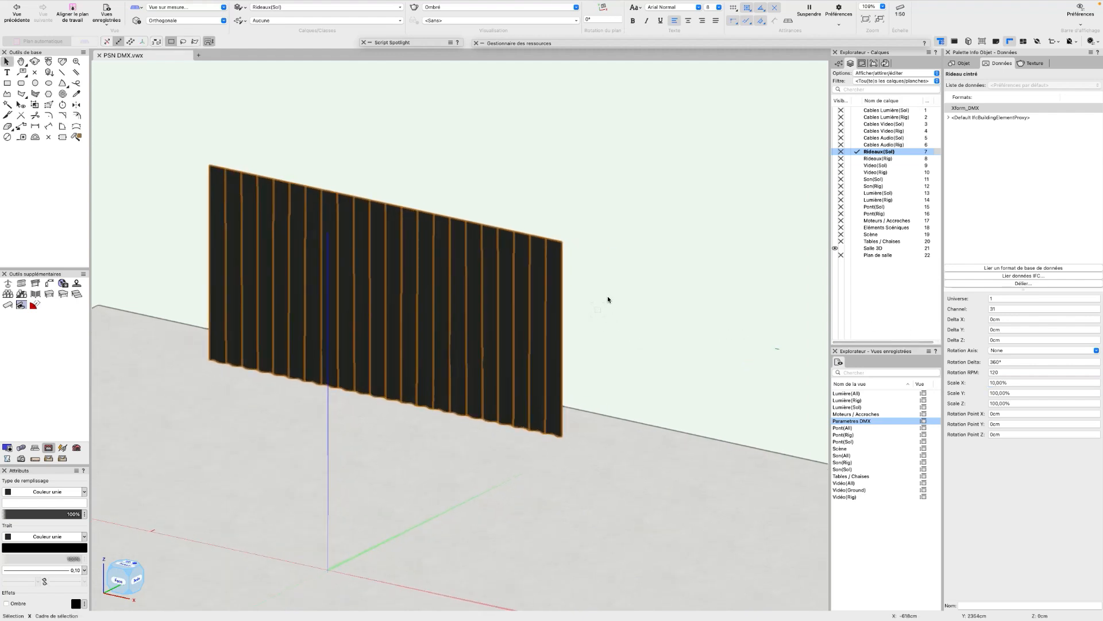
# Step: Switch to 2D Plan and mirror a duplicate of the curtain about a vertical axis through its inner end
pyautogui.press('0')
pyautogui.scroll(-1, 608, 305)
pyautogui.moveTo(608, 306); pyautogui.dragTo(556, 248, button='middle')
pyautogui.scroll(-1, 431, 248)
pyautogui.scroll(2, 500, 267)
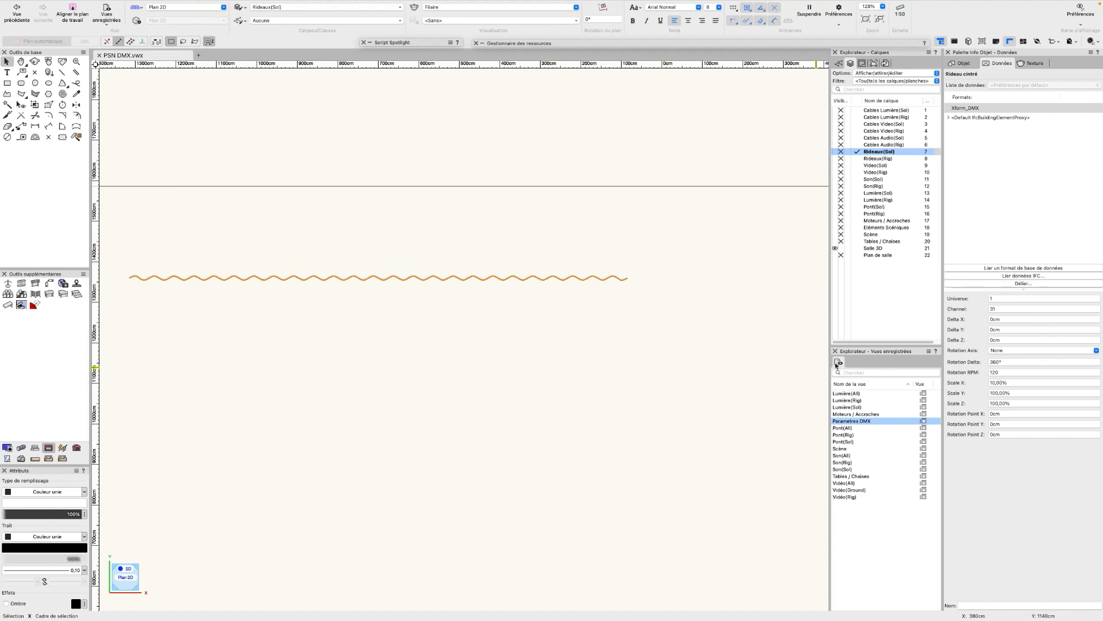
pyautogui.moveTo(584, 305); pyautogui.dragTo(639, 291, button='middle')
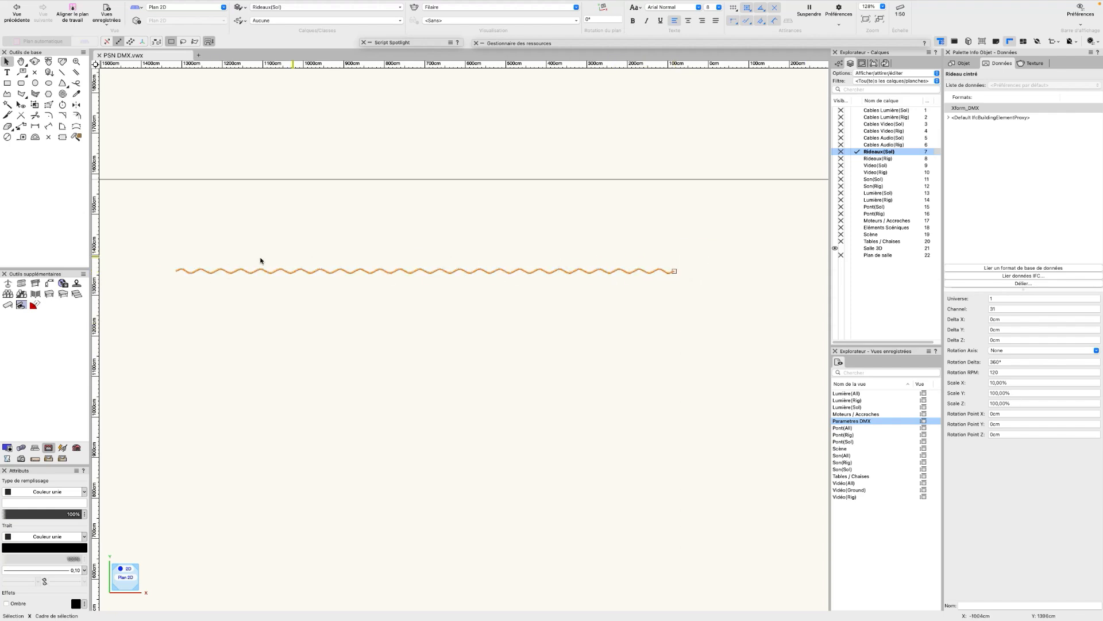
pyautogui.scroll(-1, 501, 326)
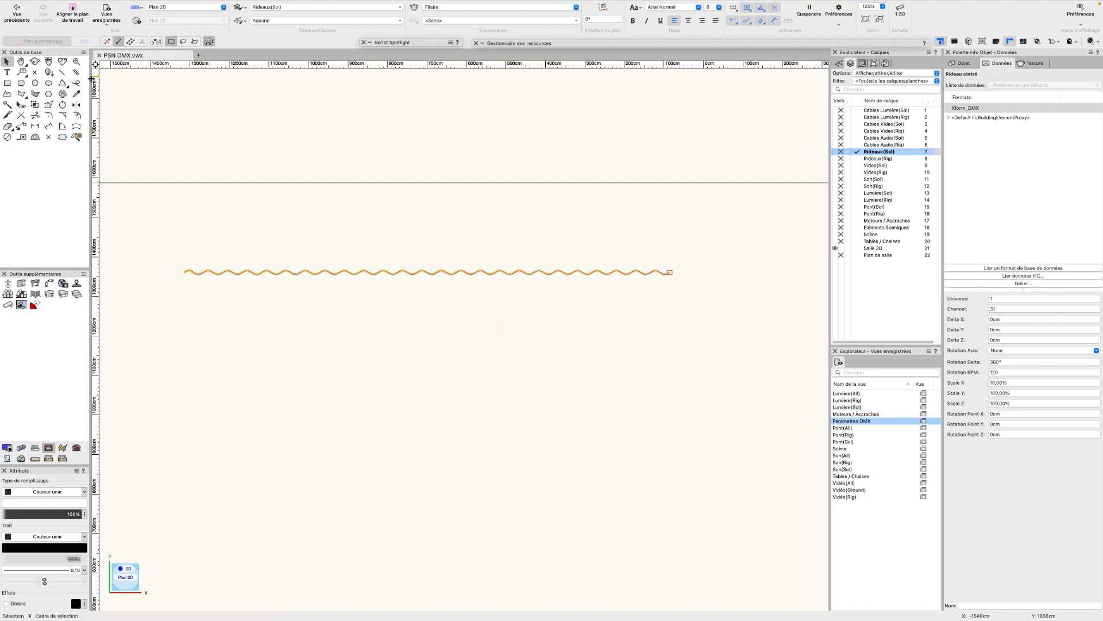
pyautogui.click(76, 106)
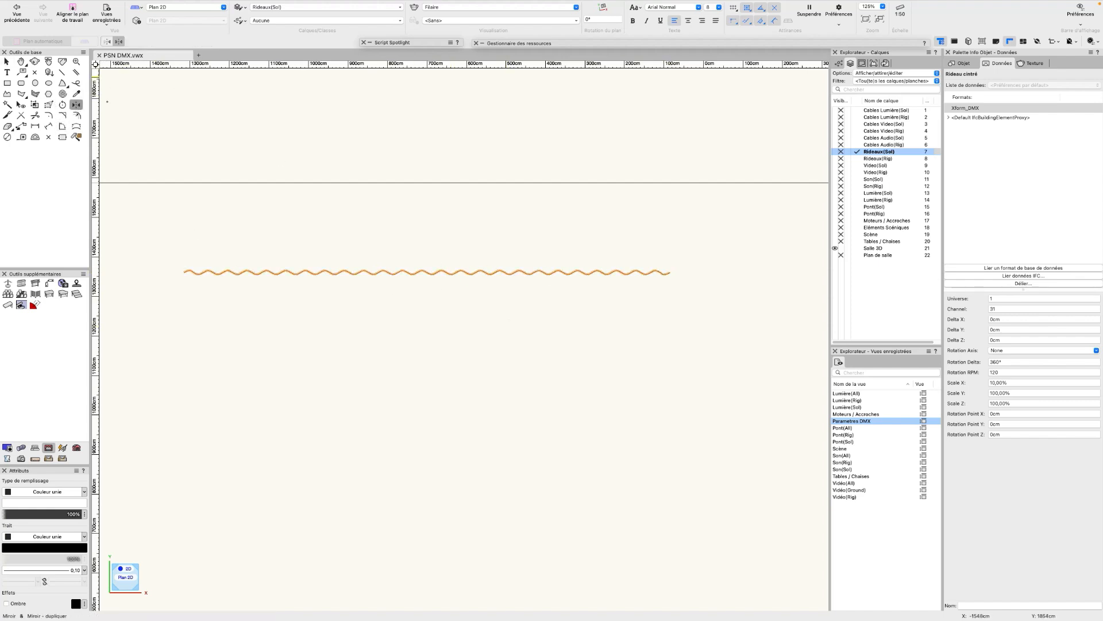
pyautogui.click(670, 272)
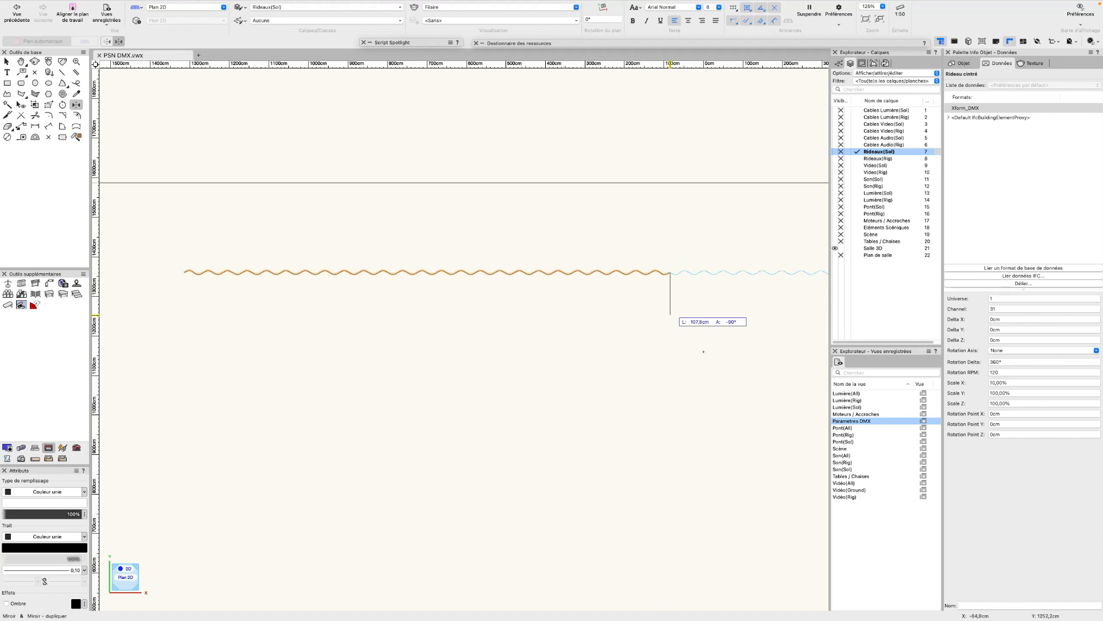
pyautogui.click(672, 351)
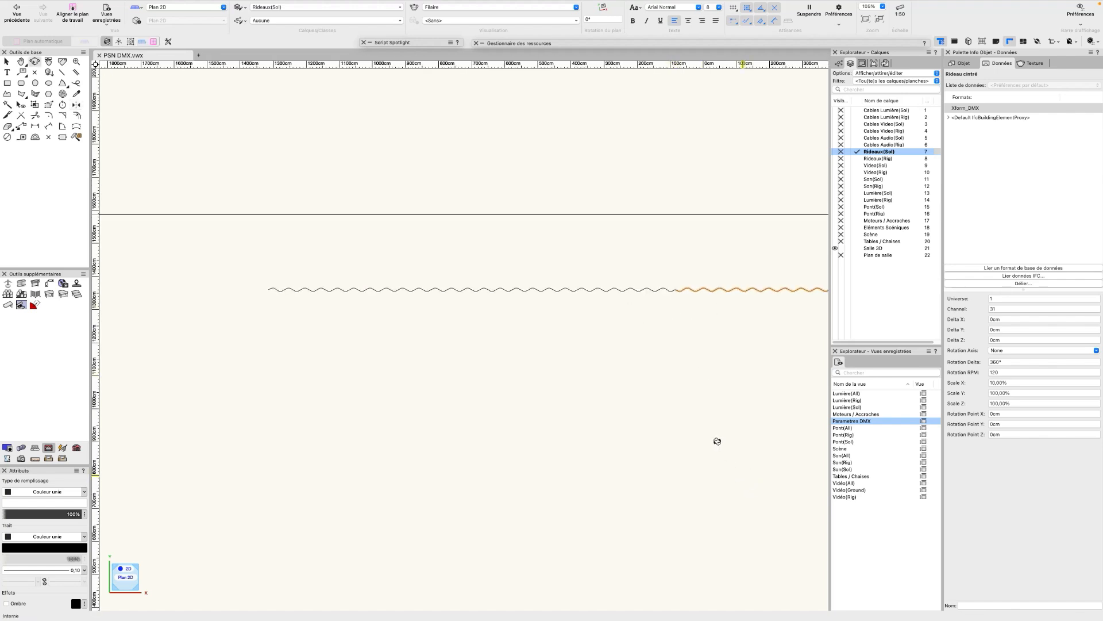
# Step: Return to the 3D view showing both curtain halves and deselect the mirrored copy
pyautogui.hotkey('shift', 'c')
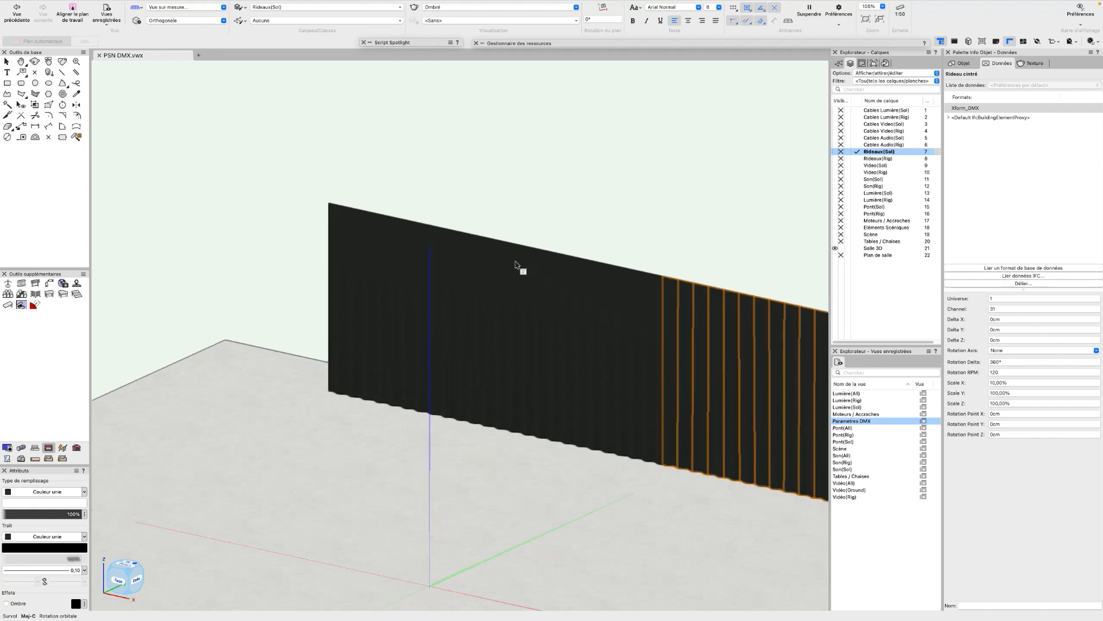
pyautogui.press('x')
pyautogui.press('x')
pyautogui.moveTo(722, 224); pyautogui.dragTo(511, 161, button='middle')
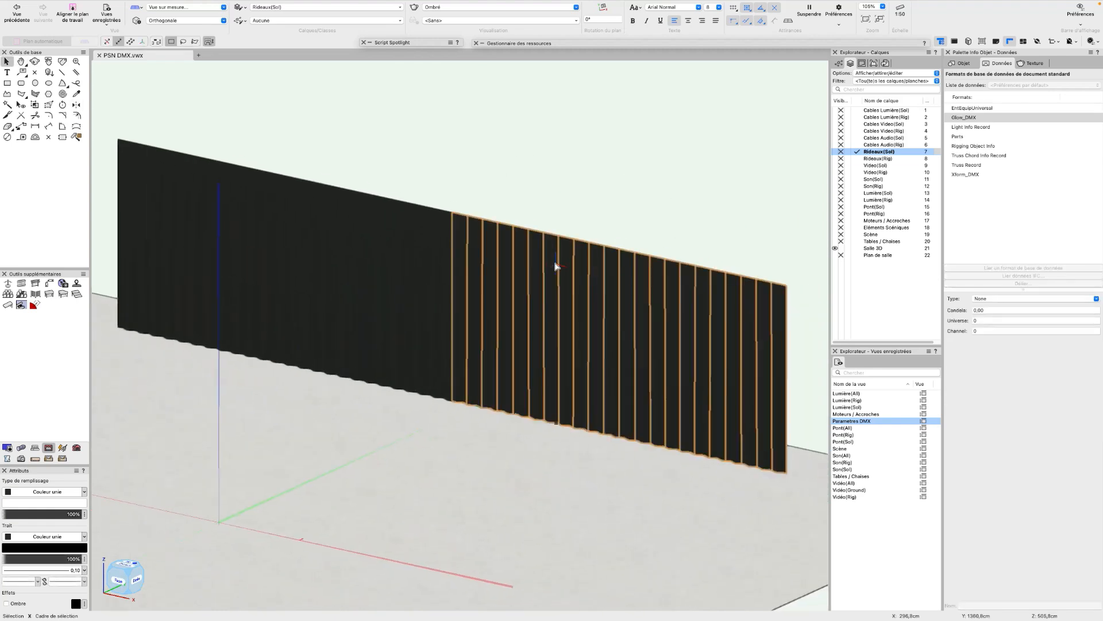
# Step: Select the mirrored curtain half and examine the values in its Xform_DMX record
pyautogui.click(627, 320)
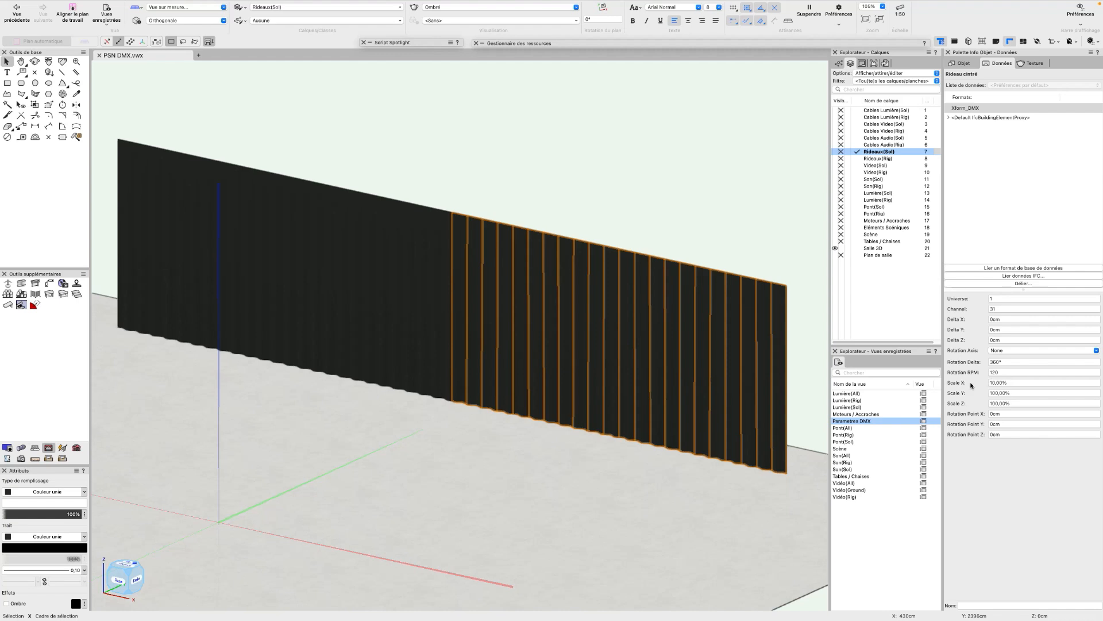
pyautogui.moveTo(752, 242); pyautogui.dragTo(709, 253, button='middle')
pyautogui.scroll(-1, 705, 212)
# Step: Deselect the curtain and switch to the DMX controller to test the scaling of both curtain halves
pyautogui.press('super+Tab')
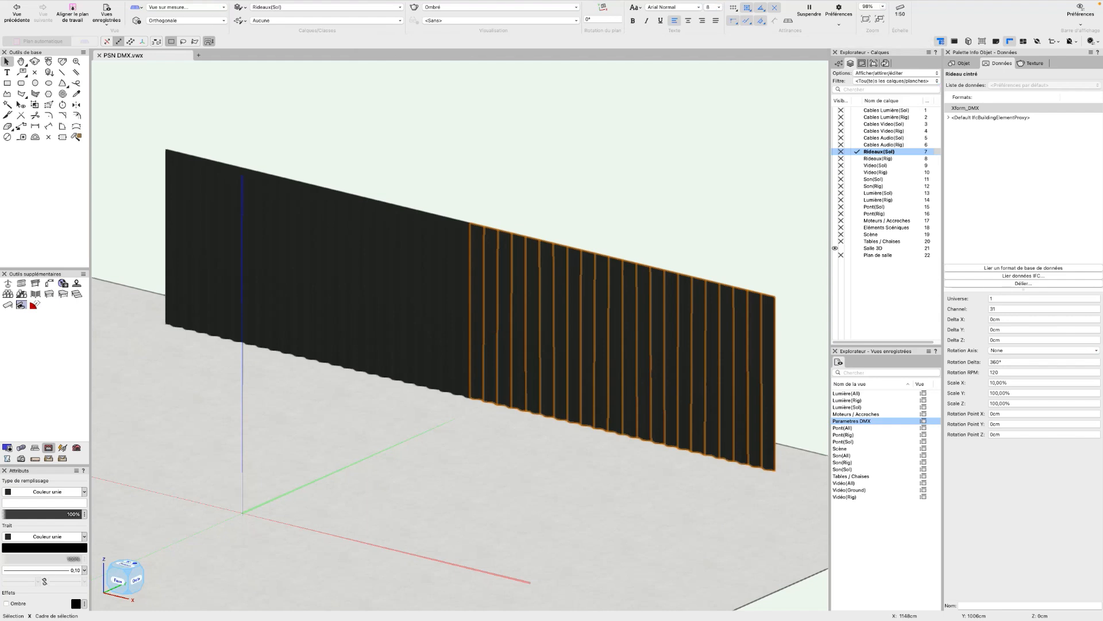
pyautogui.click(509, 161)
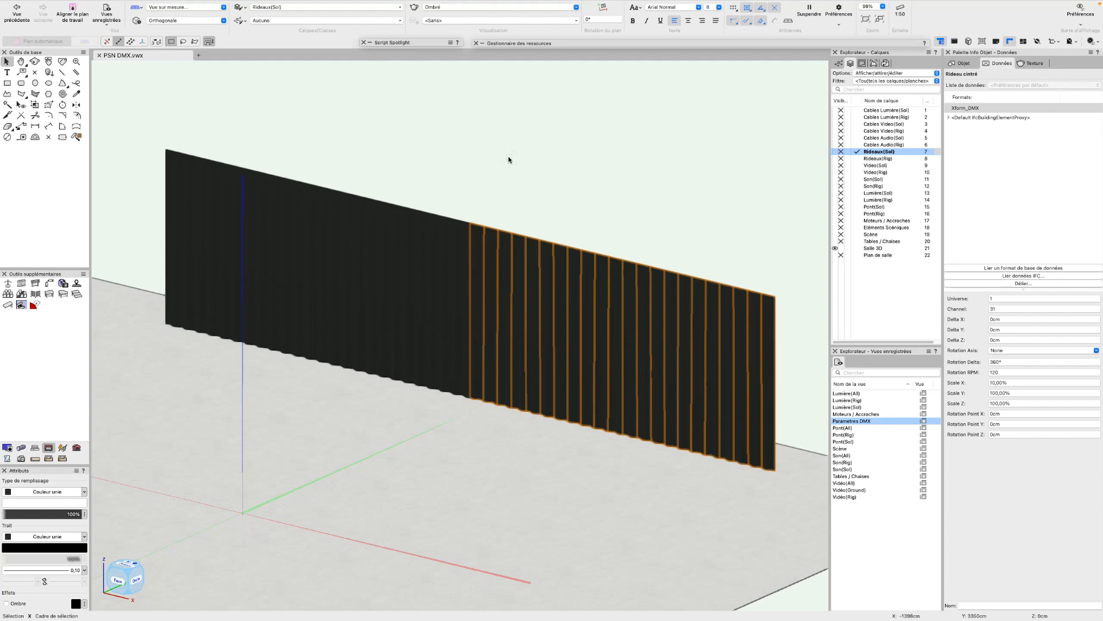
pyautogui.hotkey('shift', 'c')
pyautogui.moveTo(517, 189)
pyautogui.mouseDown()
pyautogui.moveTo(512, 198)
pyautogui.moveTo(525, 187)
pyautogui.mouseUp()
pyautogui.press('x')
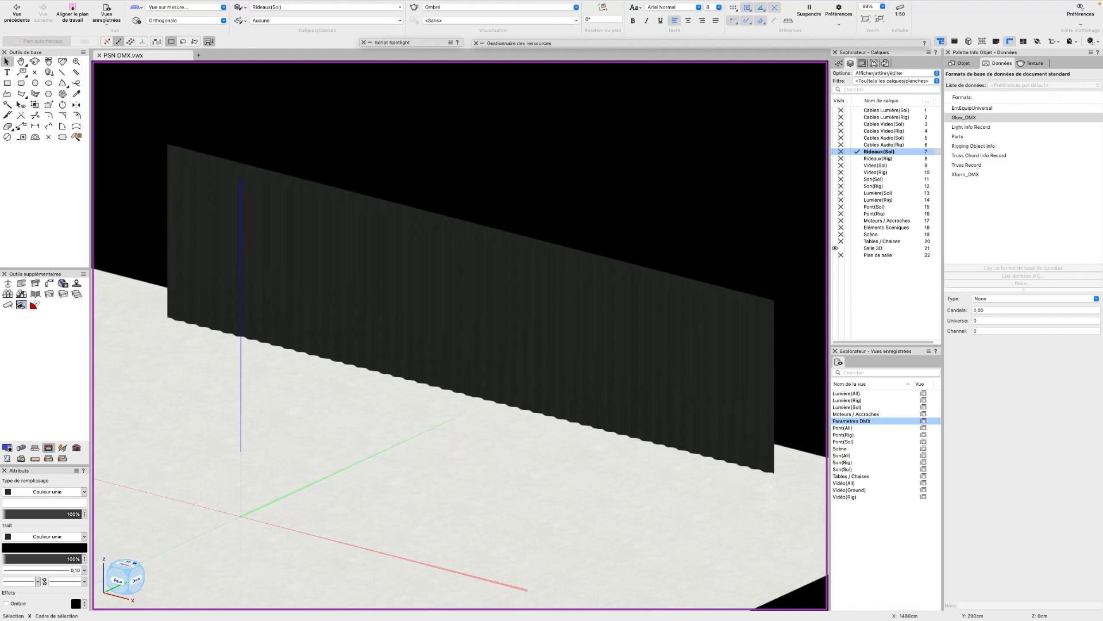
pyautogui.press('super+Tab')
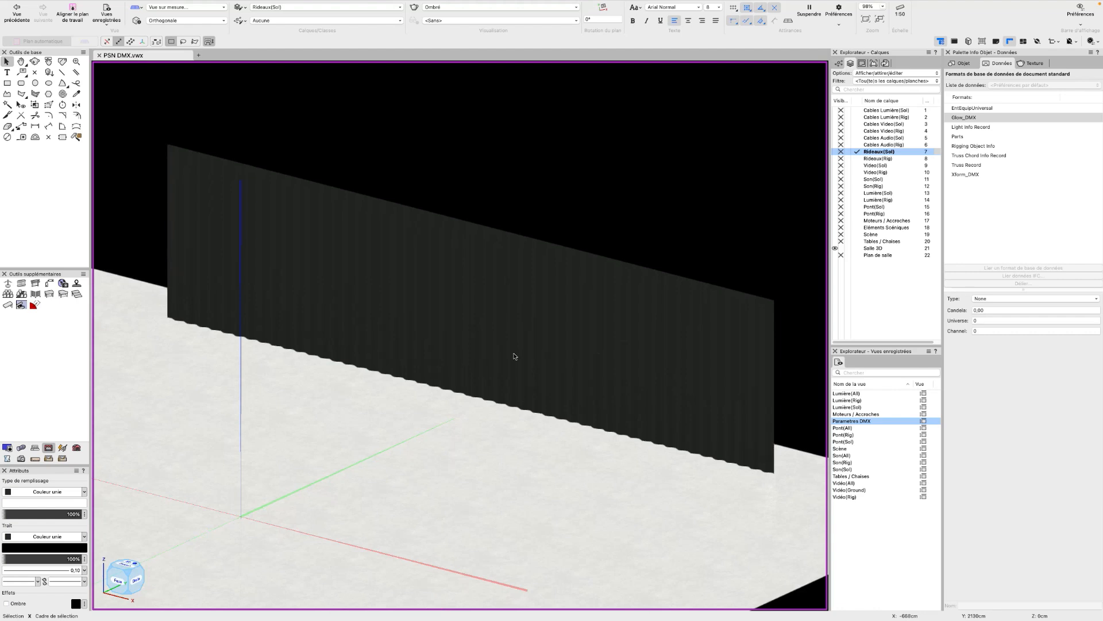
# Step: Select both curtain halves, set their Xform_DMX Scale X to 0.5 (50%), and deselect them
pyautogui.click(577, 281)
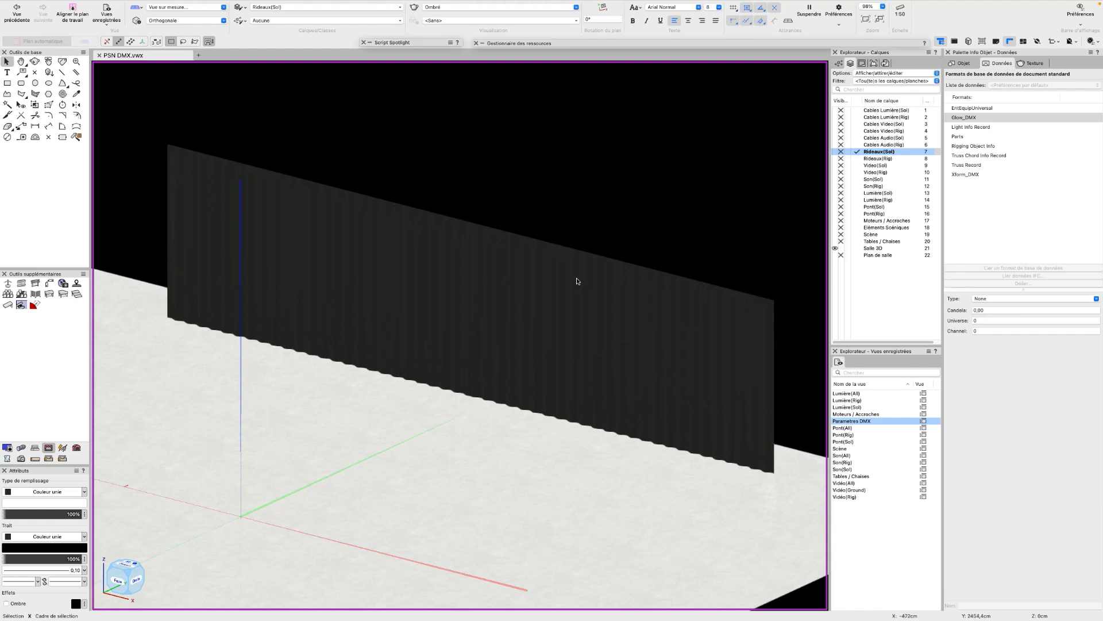
pyautogui.click(530, 295)
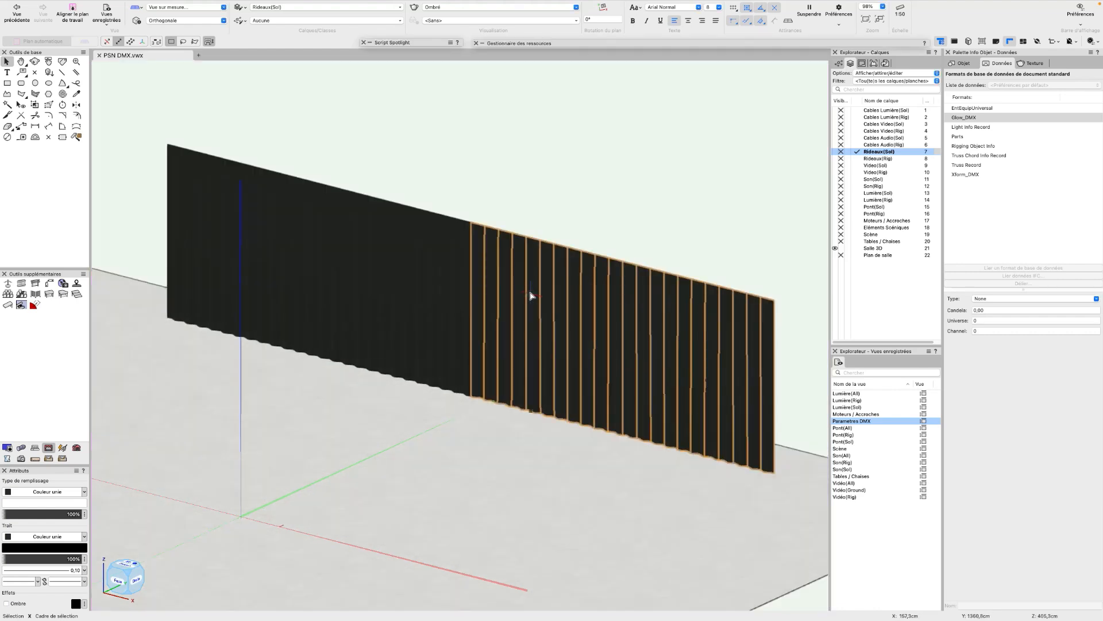
pyautogui.click(469, 281)
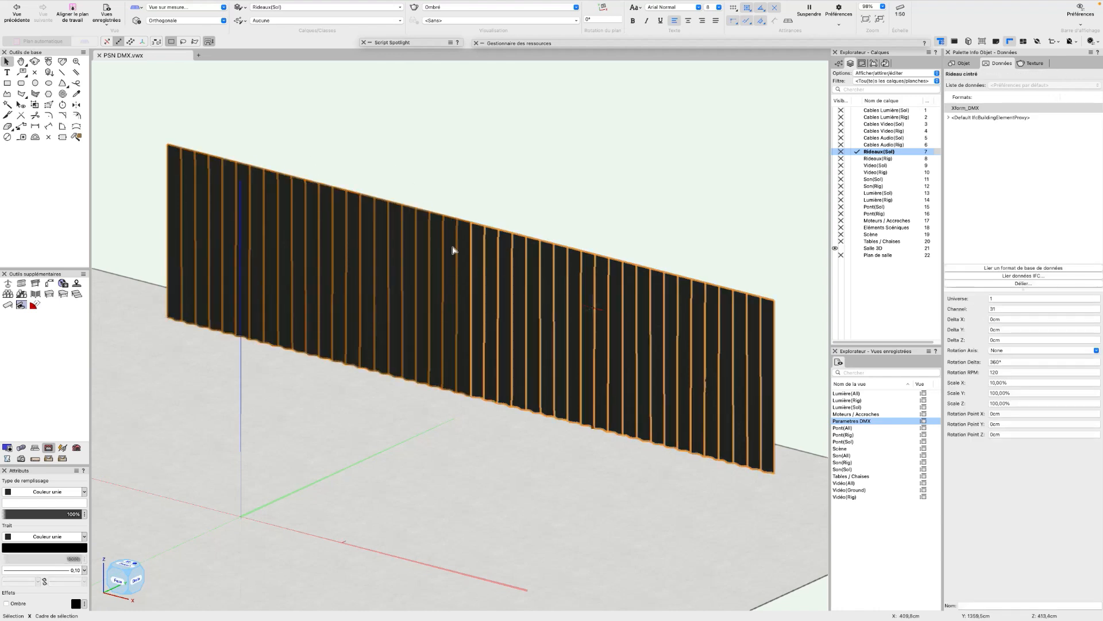
pyautogui.keyDown('shift'); pyautogui.click(593, 308); pyautogui.keyUp('shift')
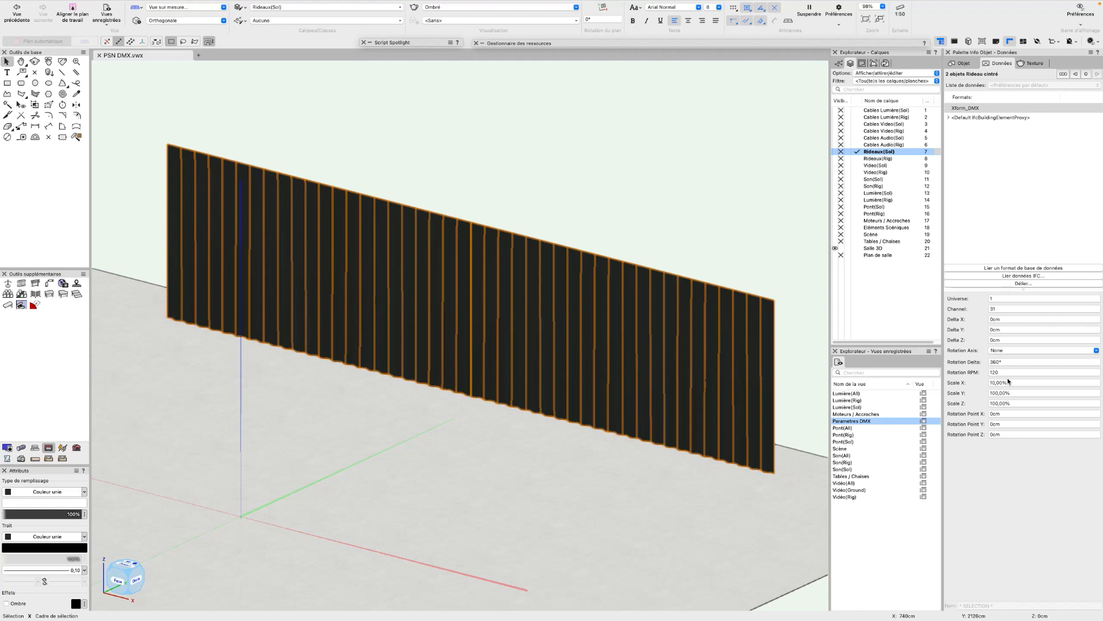
pyautogui.click(953, 382)
pyautogui.write('0.5')
pyautogui.press('Return')
pyautogui.click(631, 199)
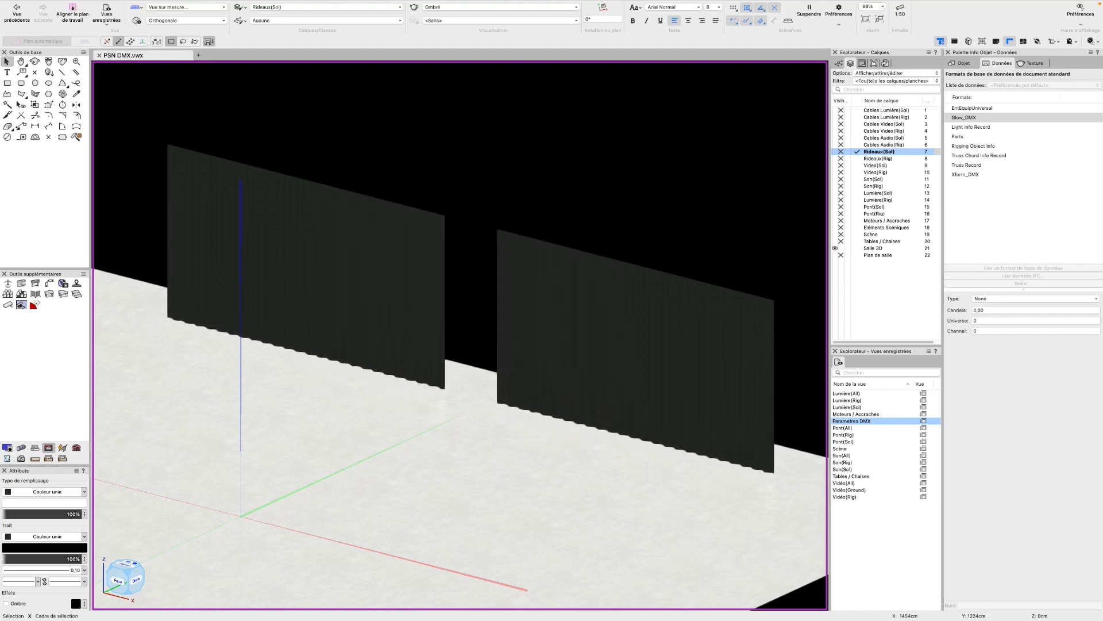
# Step: Switch to 2D Plan and examine the reference tables for Delta, Rotation Axis and Scale DMX channels beside the hall
pyautogui.scroll(-5, 382, 461)
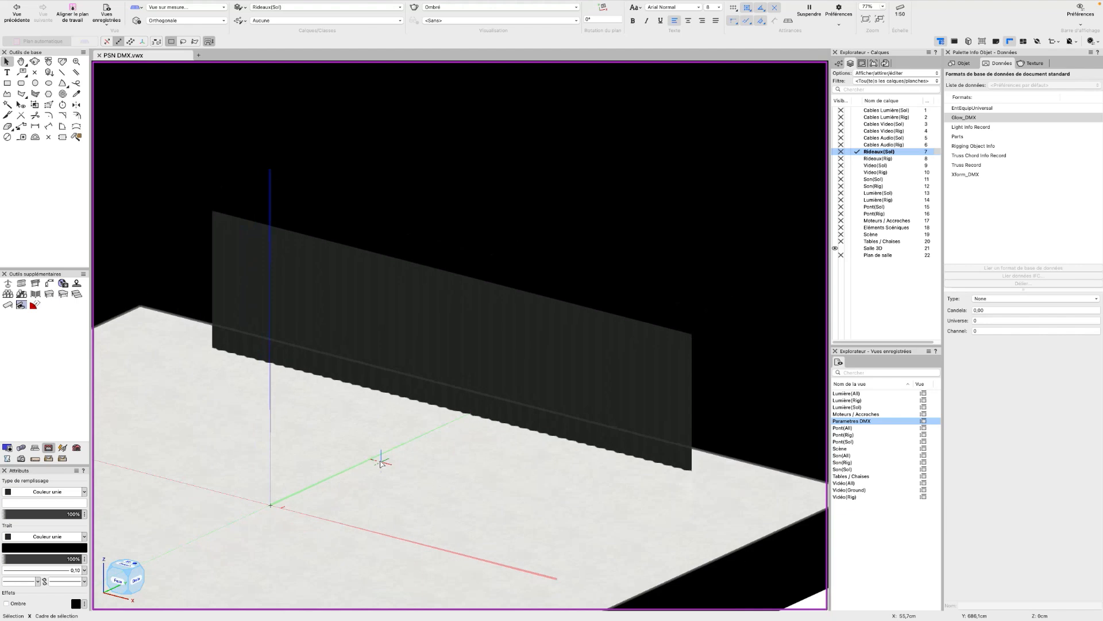
pyautogui.moveTo(432, 449); pyautogui.dragTo(487, 438)
pyautogui.moveTo(645, 248); pyautogui.dragTo(559, 243)
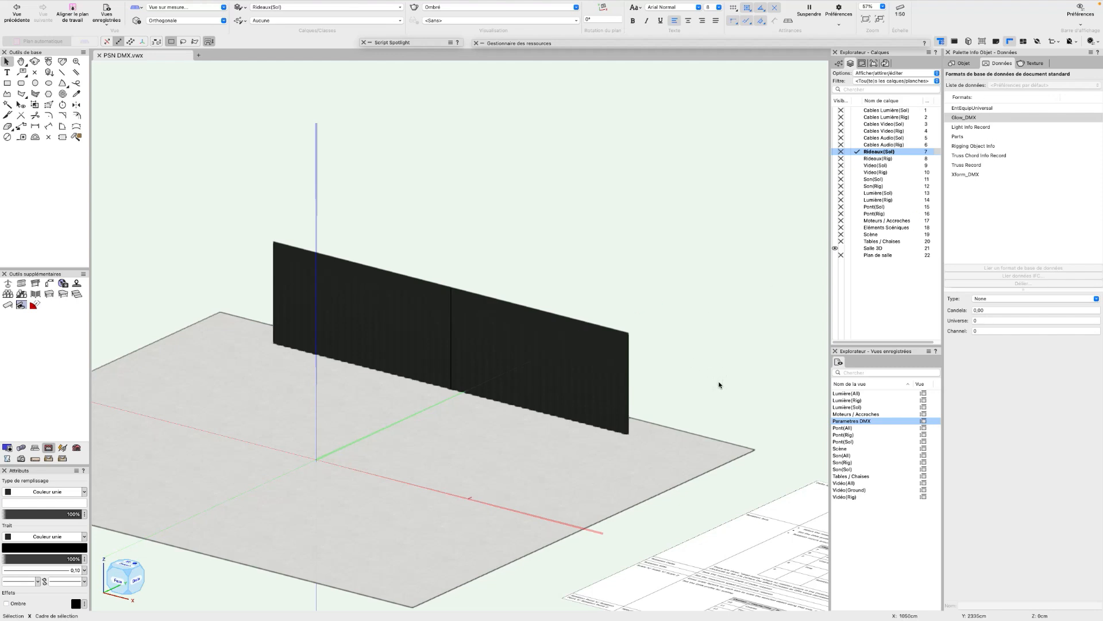
pyautogui.moveTo(721, 390); pyautogui.dragTo(626, 291, button='middle')
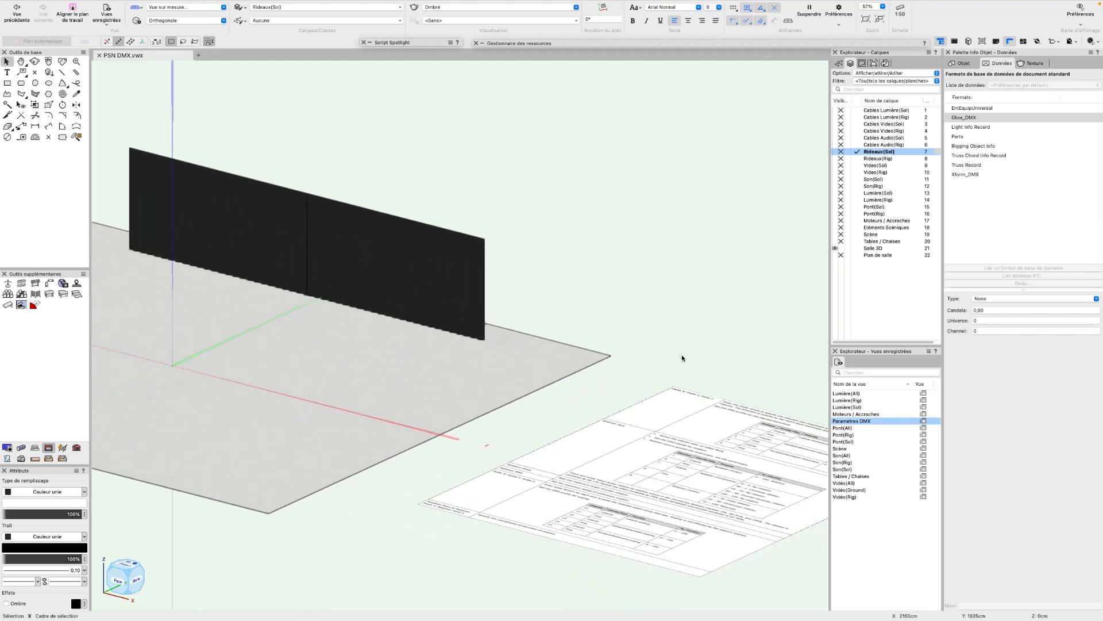
pyautogui.press('super+5')
pyautogui.moveTo(728, 347); pyautogui.dragTo(543, 309, button='middle')
pyautogui.press('x')
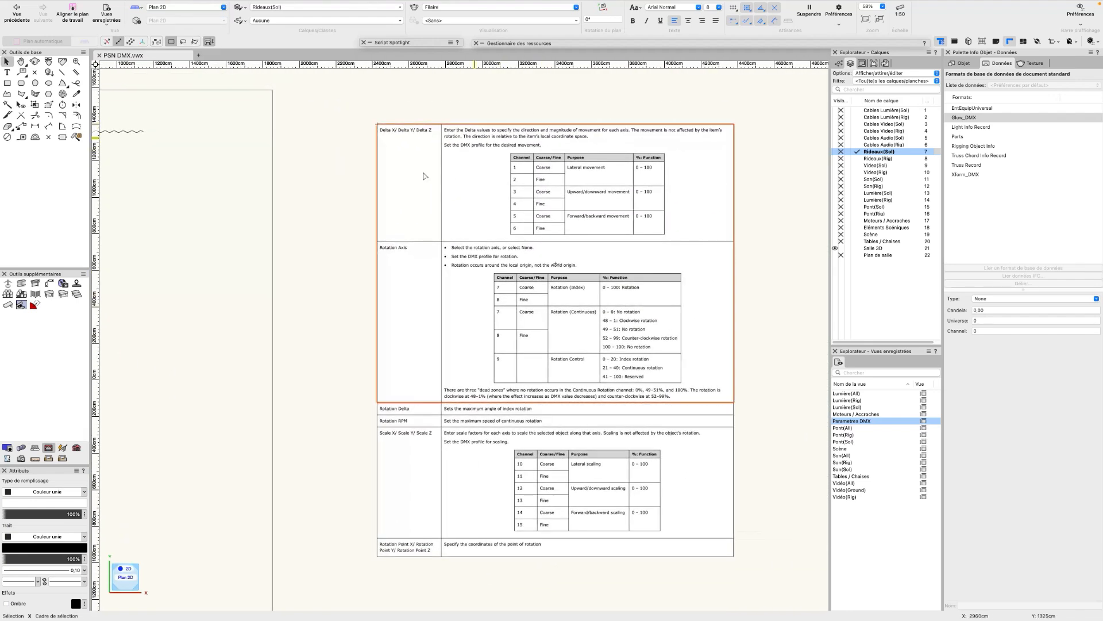
pyautogui.click(626, 477)
pyautogui.click(660, 207)
pyautogui.scroll(2, 455, 129)
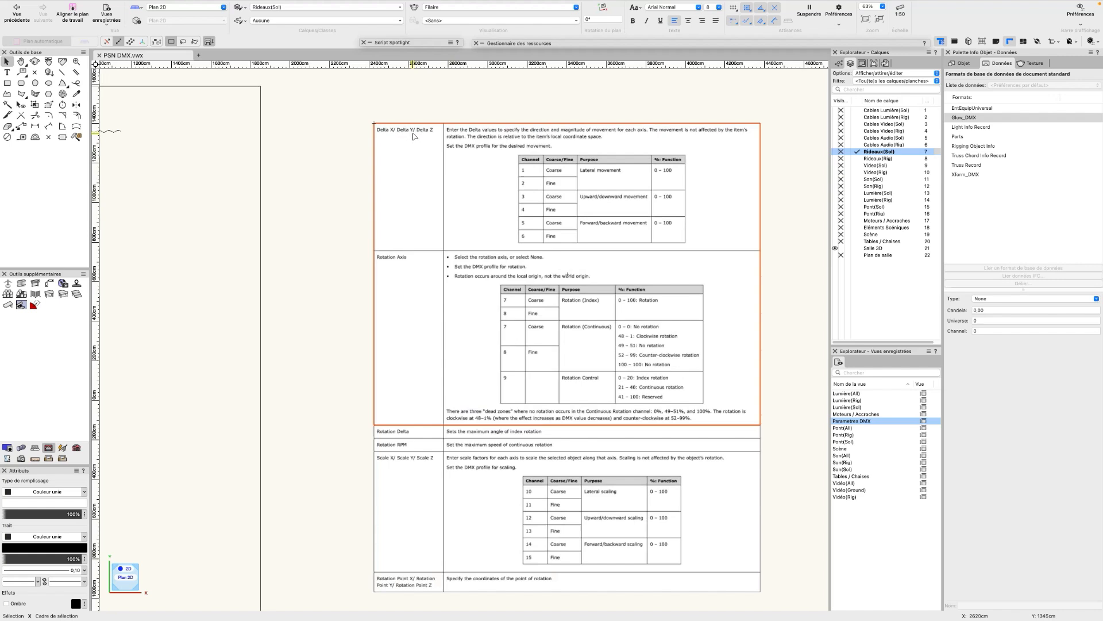
pyautogui.scroll(-1, 384, 131)
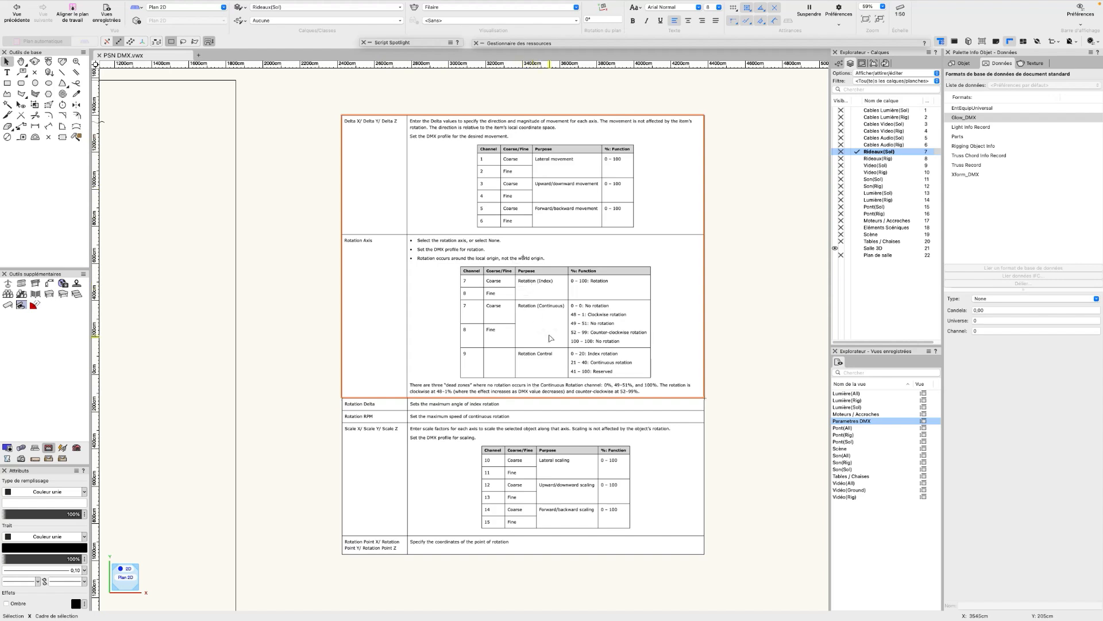
pyautogui.scroll(-1, 552, 348)
pyautogui.scroll(-2, 539, 349)
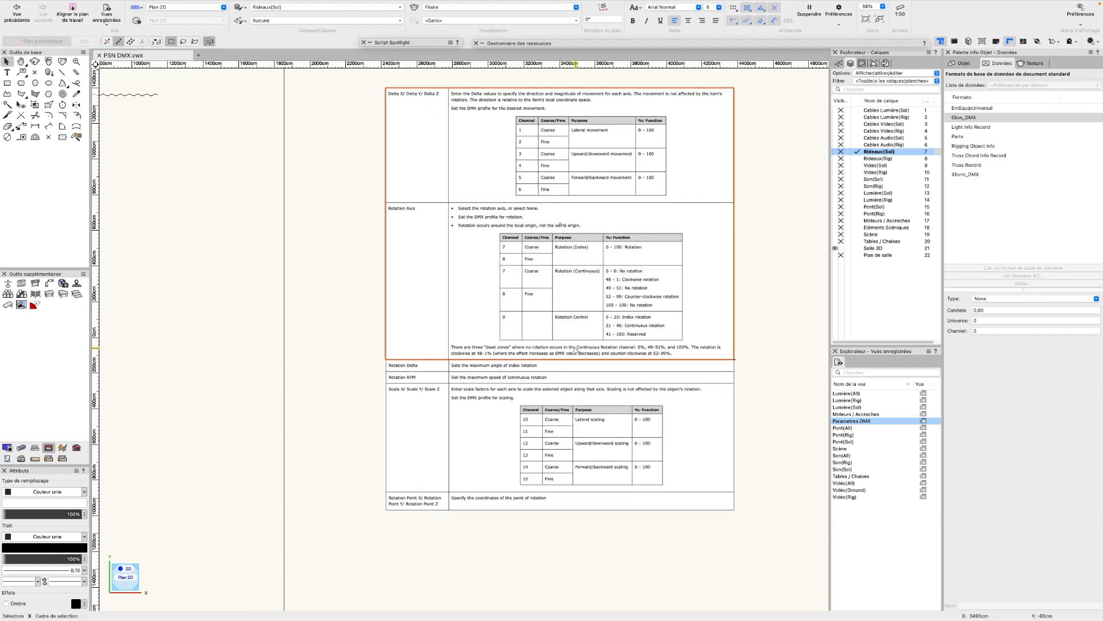
pyautogui.scroll(-2, 575, 352)
# Step: Return to a 3D view showing both curtain halves on the hall floor
pyautogui.hotkey('shift', 'c')
pyautogui.moveTo(511, 532)
pyautogui.mouseDown()
pyautogui.moveTo(475, 520)
pyautogui.moveTo(383, 371)
pyautogui.moveTo(547, 439)
pyautogui.mouseUp()
pyautogui.press('h')
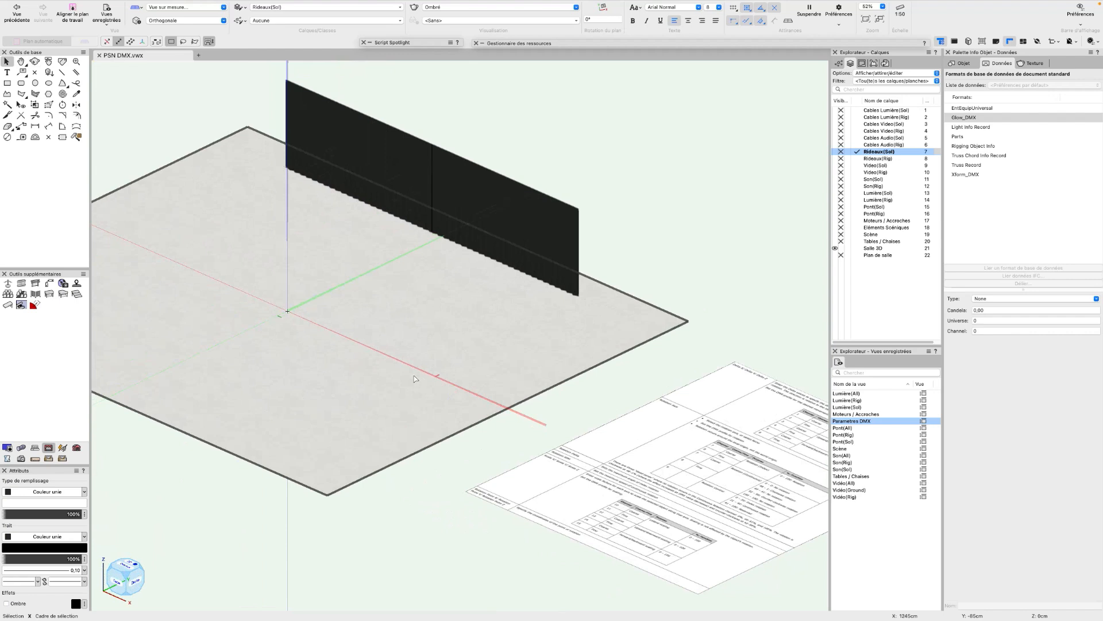
pyautogui.moveTo(425, 383); pyautogui.dragTo(524, 403)
pyautogui.press('x')
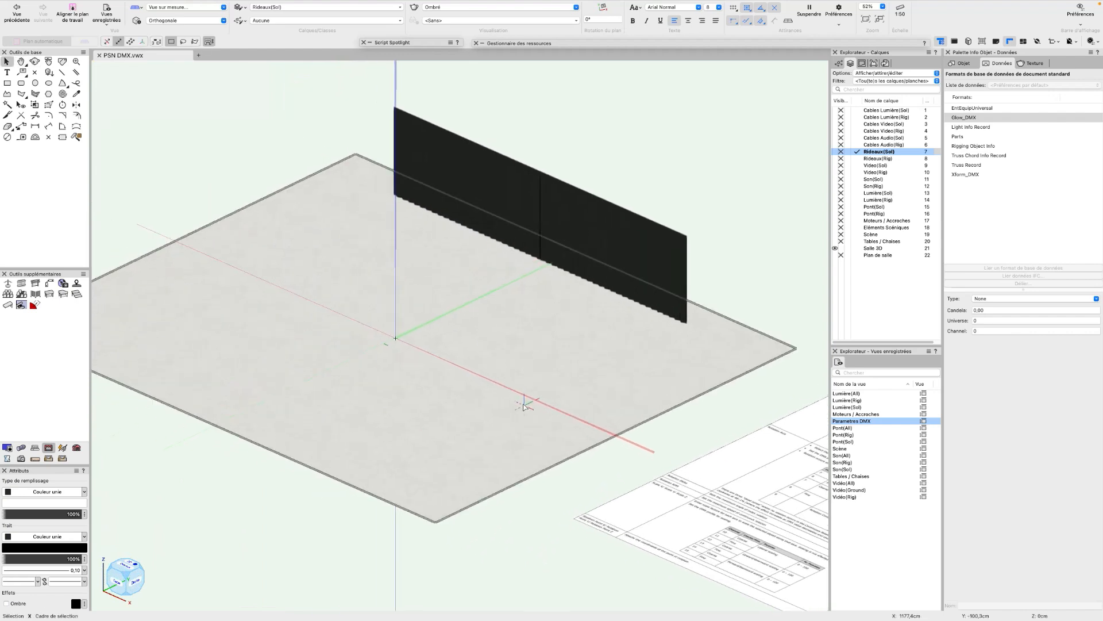